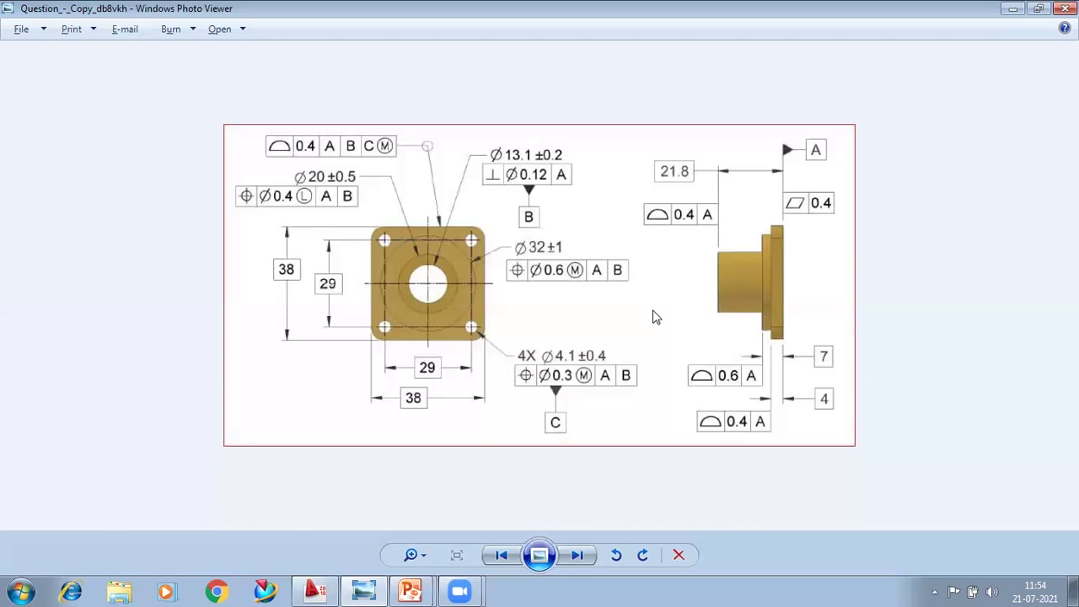
Step: Switch from the flange reference image to the empty AutoCAD ME Demo drawing
{"action": "key", "text": "alt+Tab"}
{"action": "key", "text": "alt+Tab"}
{"action": "key", "text": "alt+Tab"}
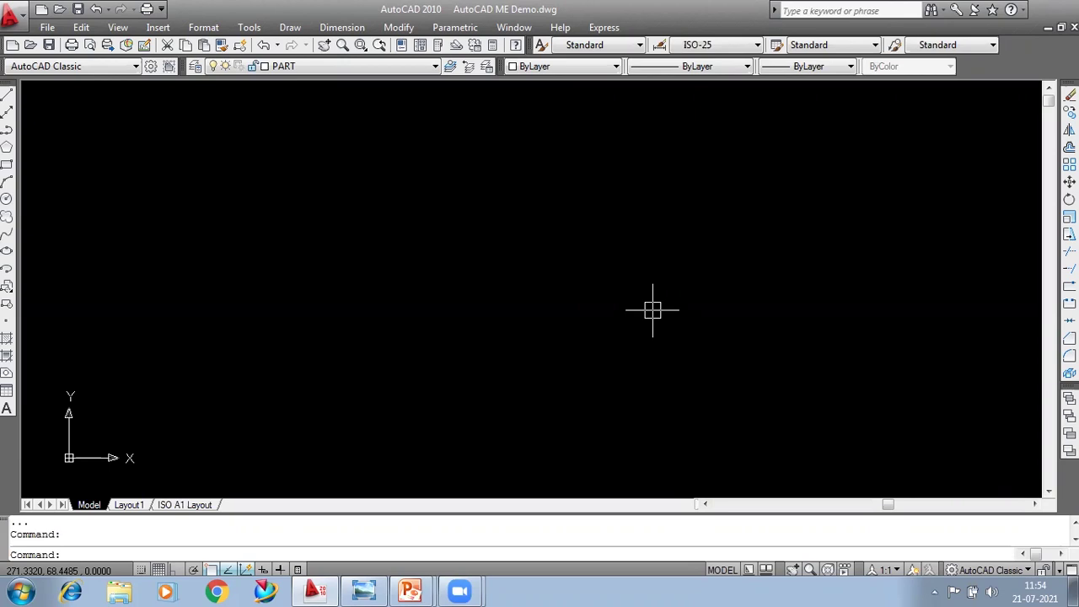
{"action": "type", "text": "rec"}
{"action": "key", "text": "Return"}
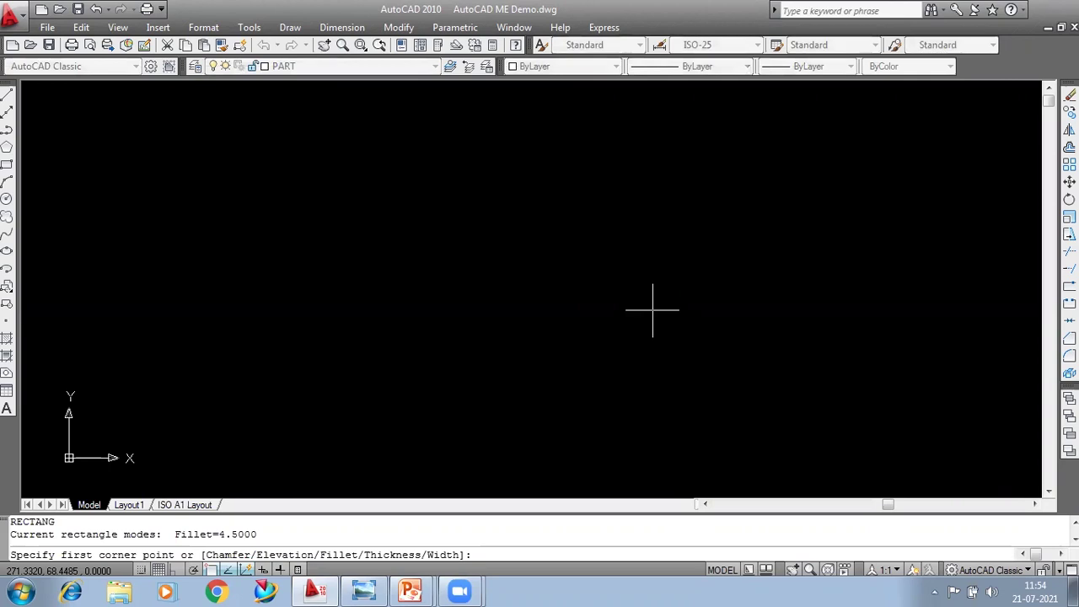
{"action": "type", "text": "f"}
{"action": "key", "text": "Return"}
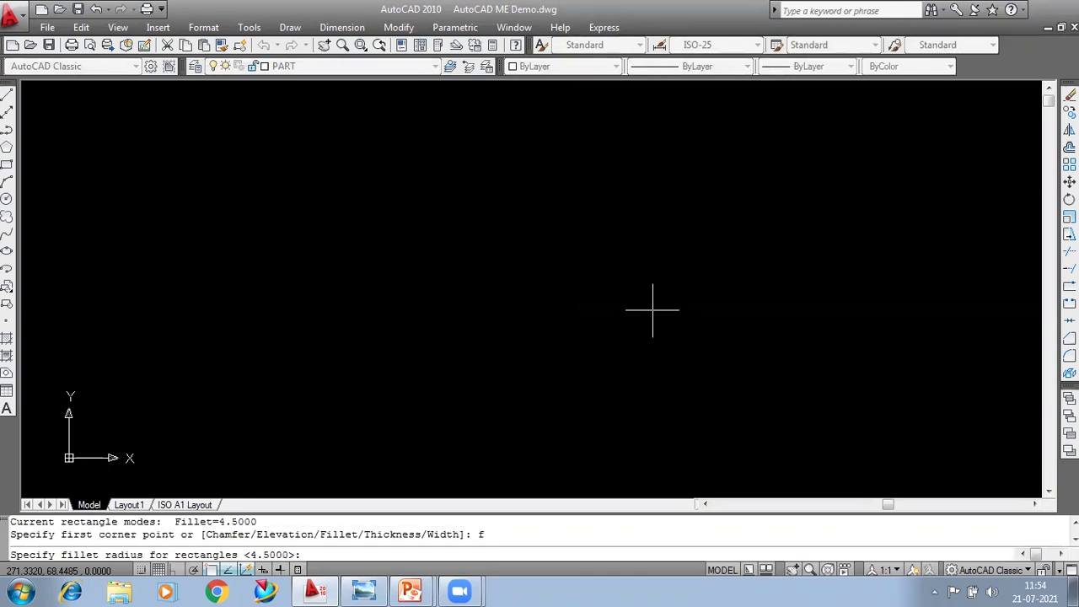
{"action": "key", "text": "Return"}
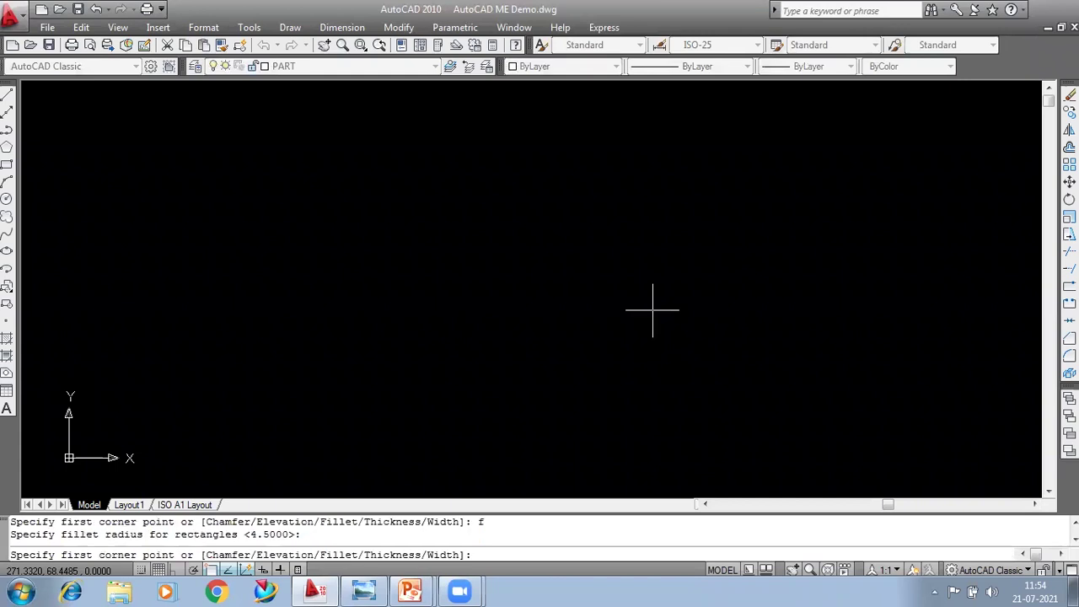
{"action": "type", "text": "100,0"}
{"action": "key", "text": "Return"}
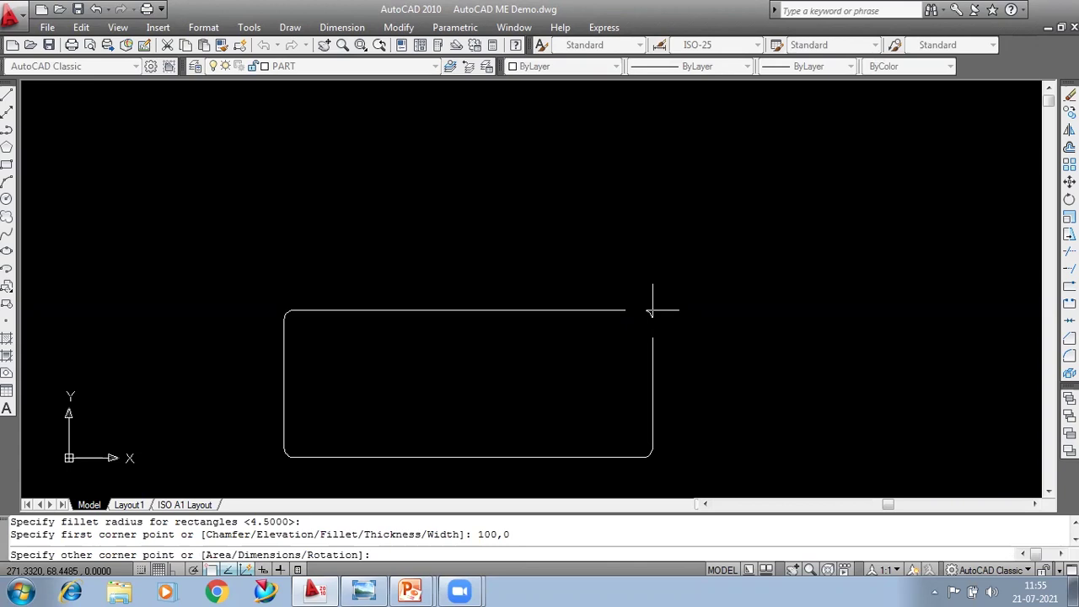
{"action": "type", "text": "@"}
{"action": "type", "text": "38,38"}
{"action": "key", "text": "Return"}
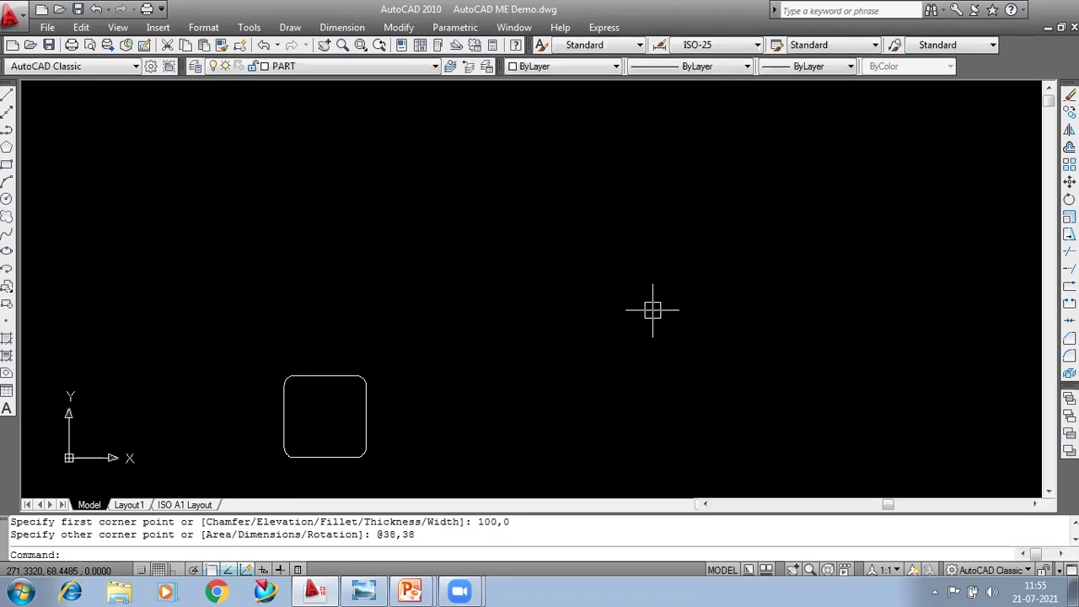
{"action": "middle_click_drag", "start_coordinate": [352, 416], "coordinate": [464, 246]}
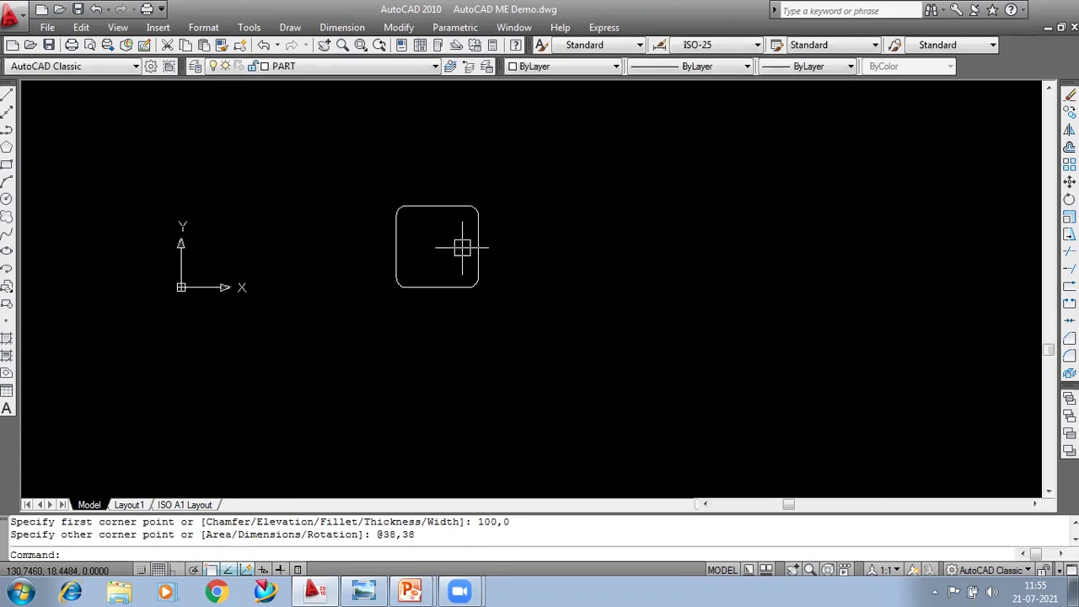
{"action": "scroll", "coordinate": [430, 244], "scroll_direction": "up", "scroll_amount": 2}
{"action": "scroll", "coordinate": [447, 234], "scroll_direction": "up", "scroll_amount": 1}
{"action": "middle_click_drag", "start_coordinate": [448, 233], "coordinate": [447, 263]}
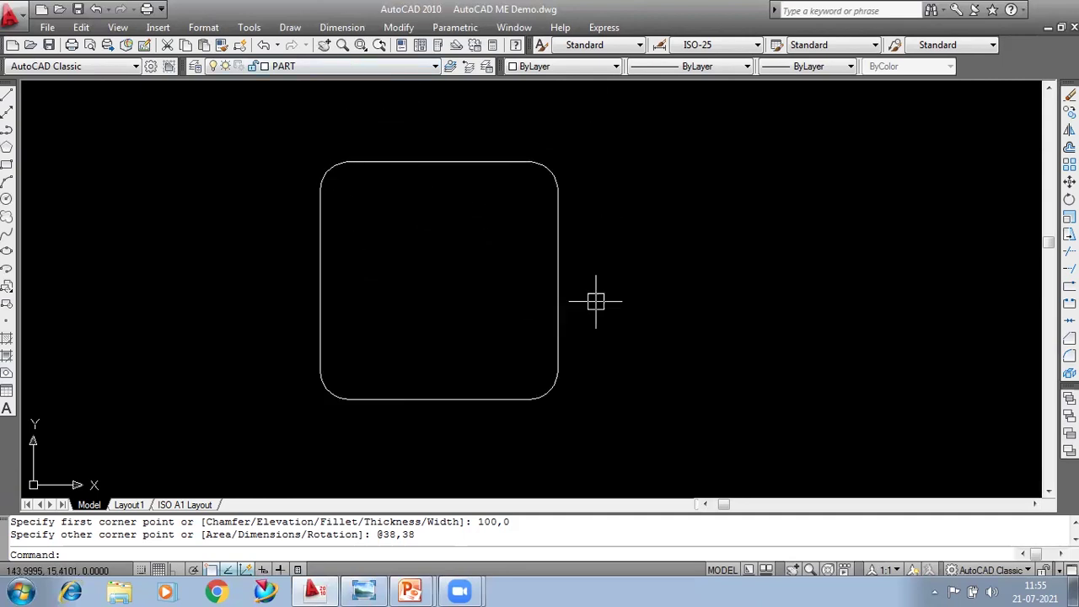
Step: Draw vertical and horizontal lines through the square's edge midpoints
{"action": "type", "text": "l"}
{"action": "key", "text": "Return"}
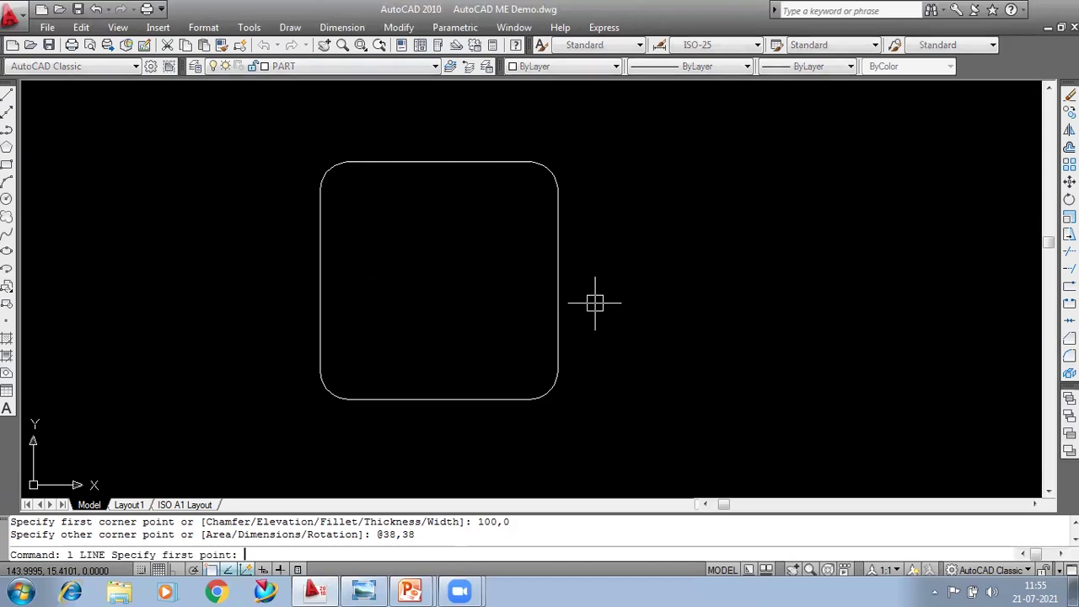
{"action": "left_click", "coordinate": [438, 161]}
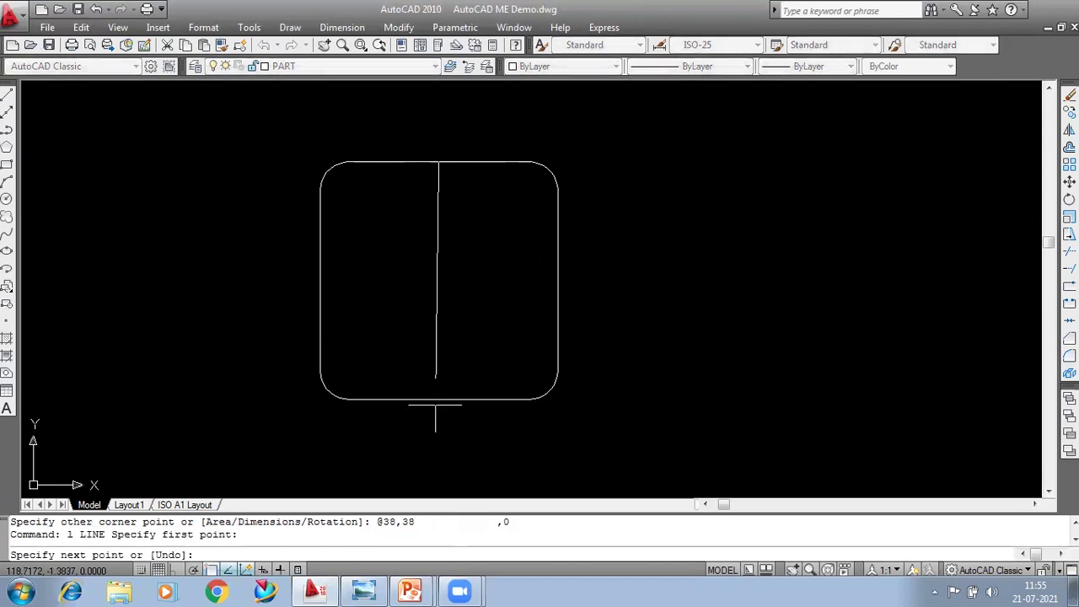
{"action": "key", "text": "Return"}
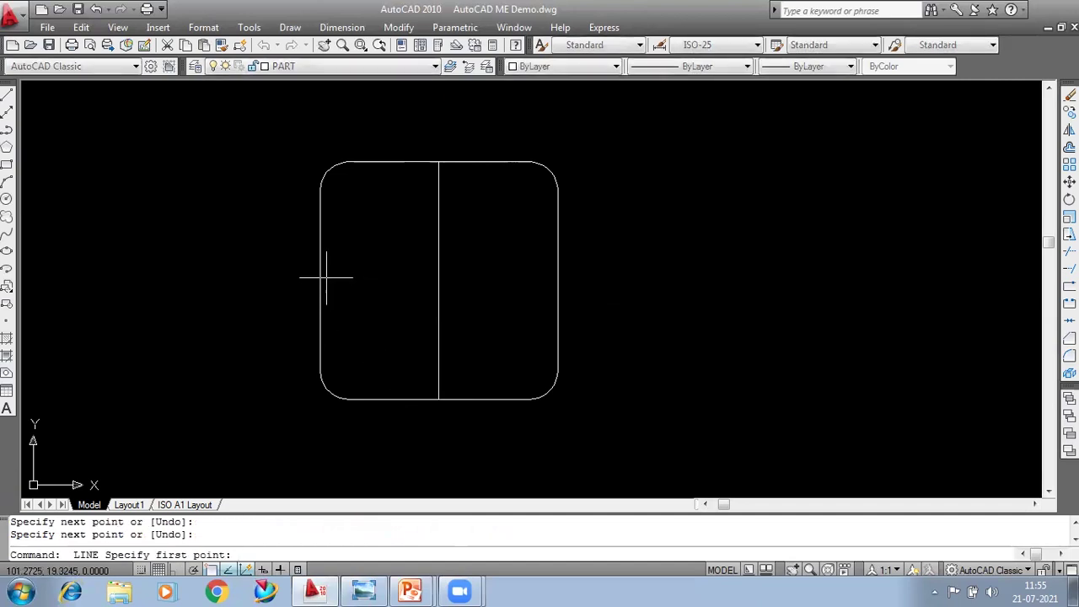
{"action": "left_click", "coordinate": [320, 279]}
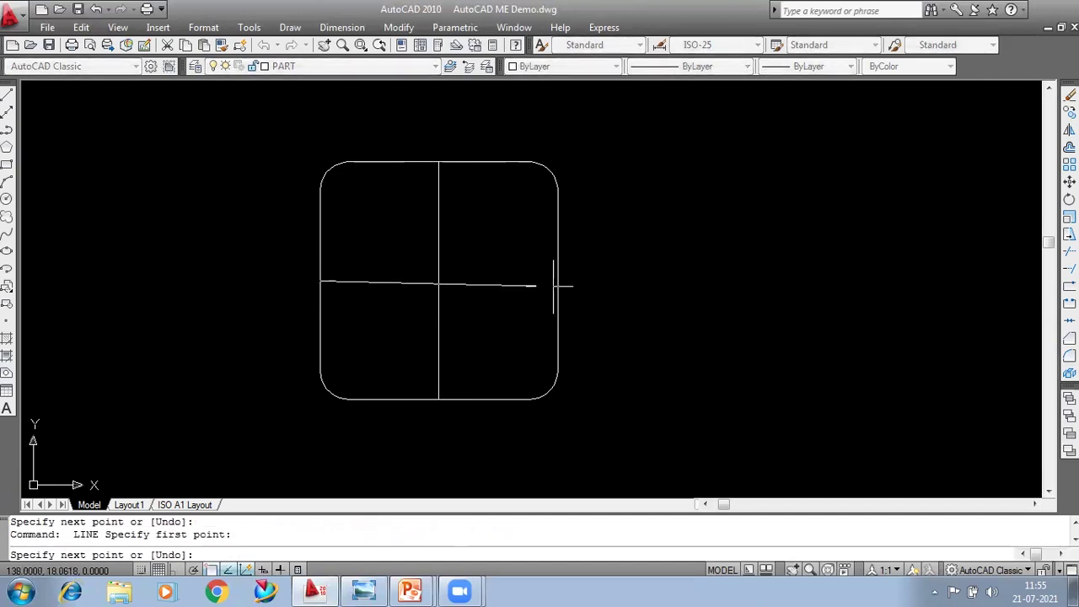
{"action": "left_click", "coordinate": [557, 280]}
{"action": "key", "text": "Return"}
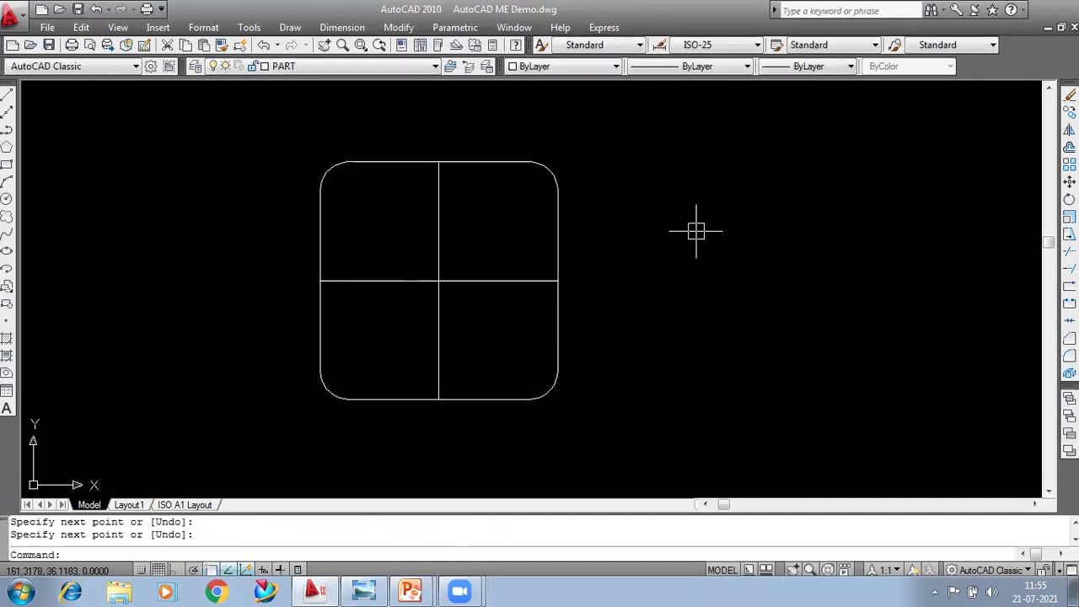
Step: Give the two crossing lines the CENTER linetype
{"action": "left_click_drag", "start_coordinate": [501, 217], "coordinate": [402, 343]}
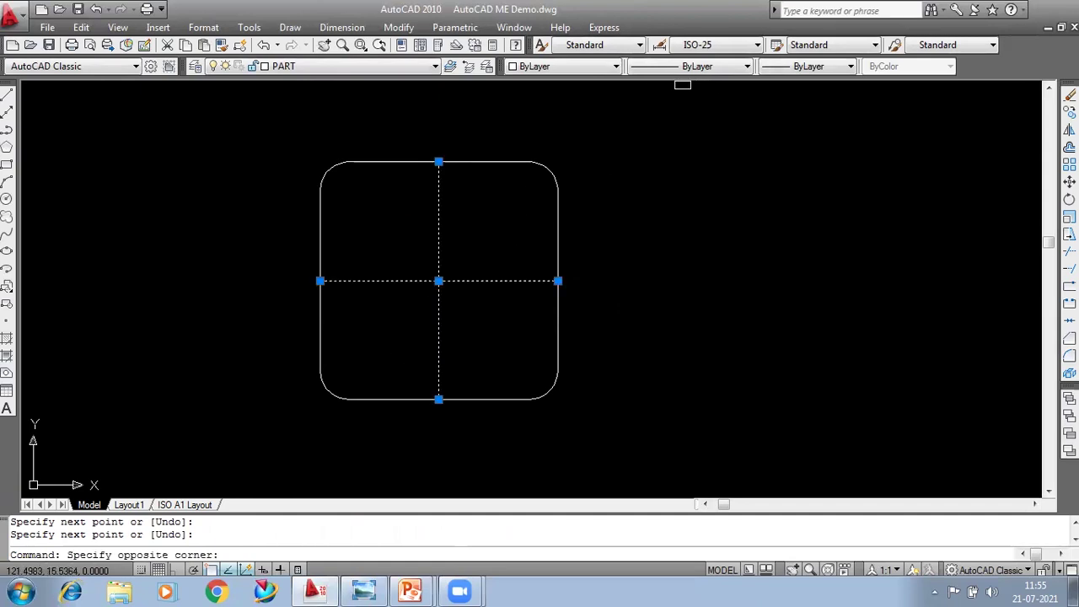
{"action": "left_click", "coordinate": [699, 67]}
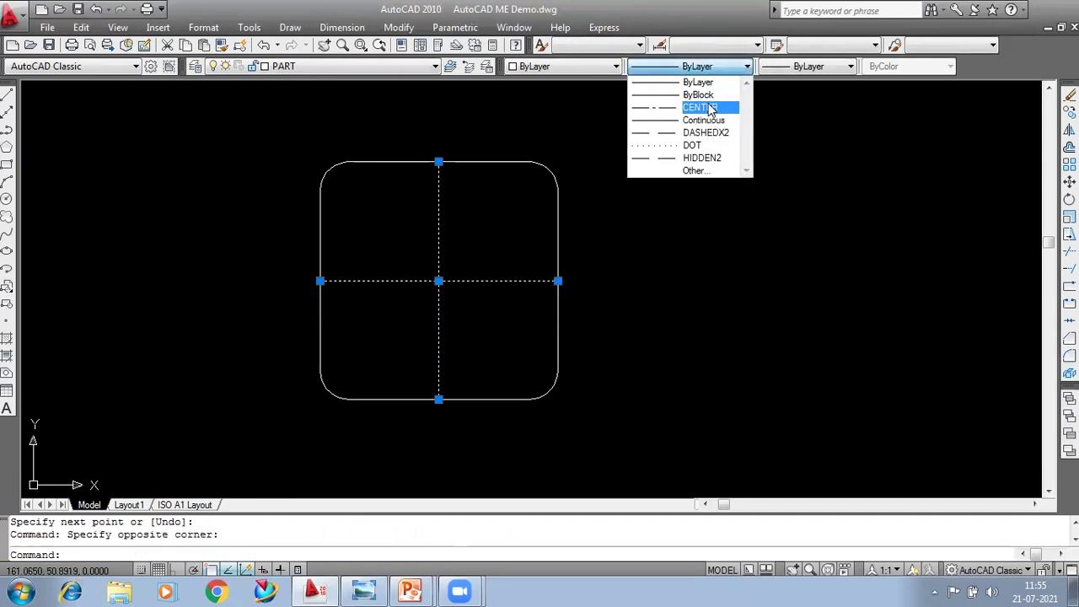
{"action": "left_click", "coordinate": [708, 107]}
{"action": "key", "text": "Escape"}
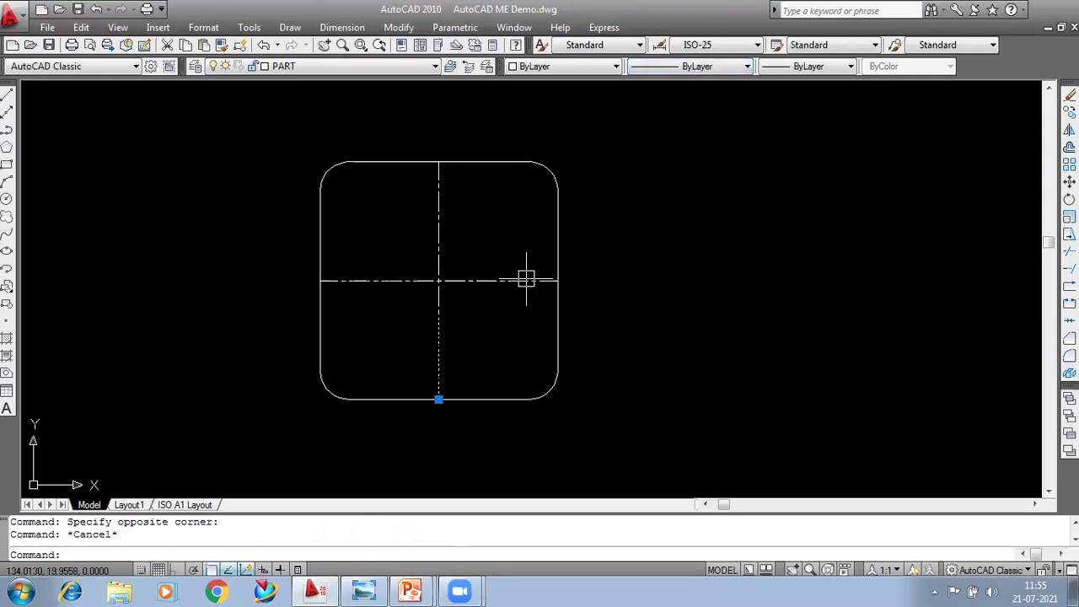
Step: Offset the vertical centre line 14.5 to the right and to the left
{"action": "type", "text": "o"}
{"action": "key", "text": "Return"}
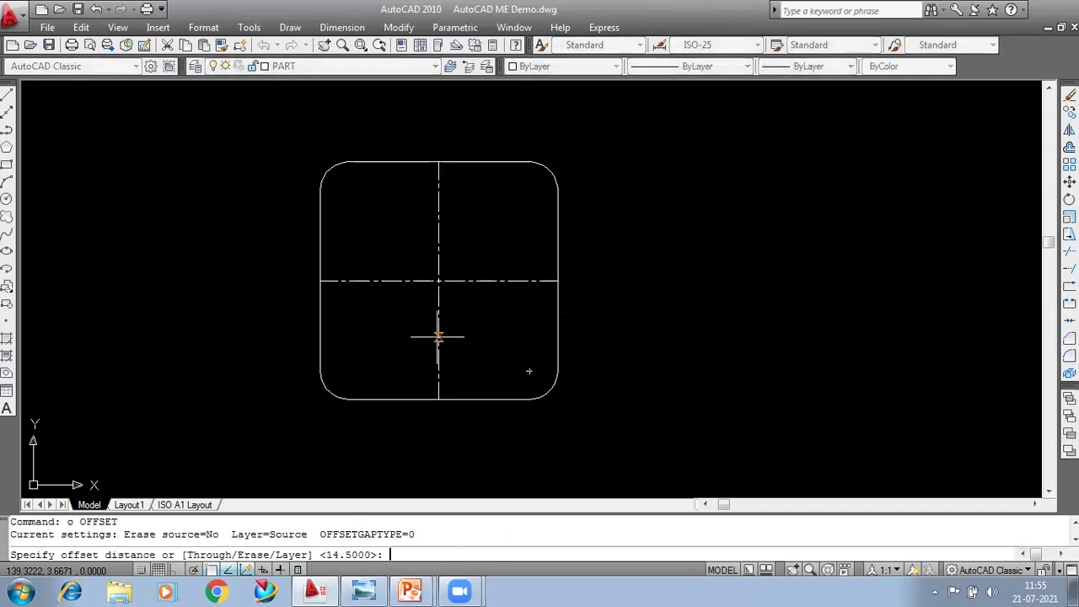
{"action": "left_click", "coordinate": [528, 190]}
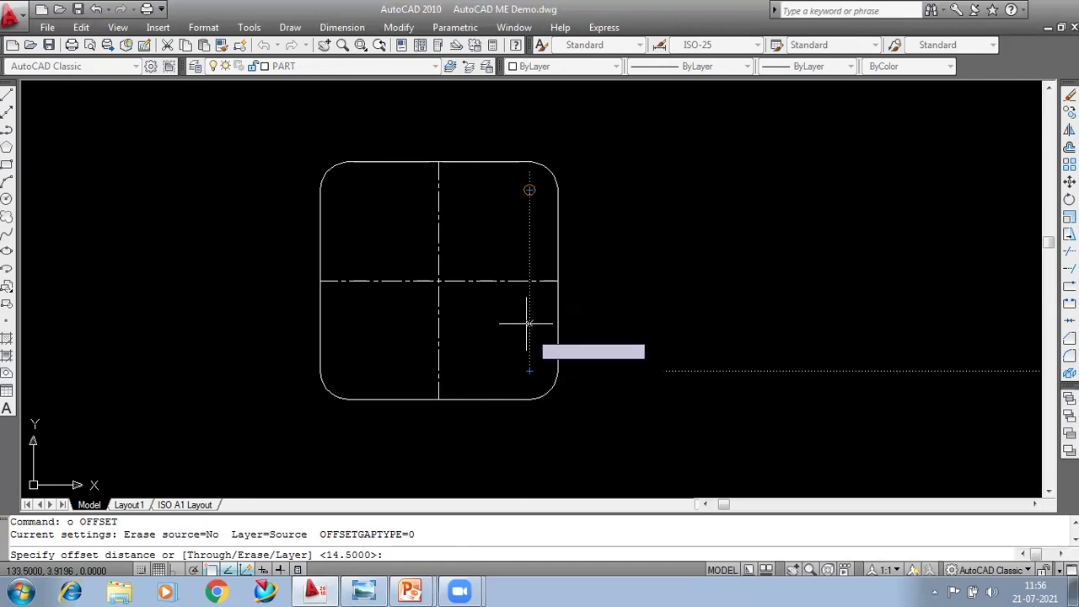
{"action": "key", "text": "Escape"}
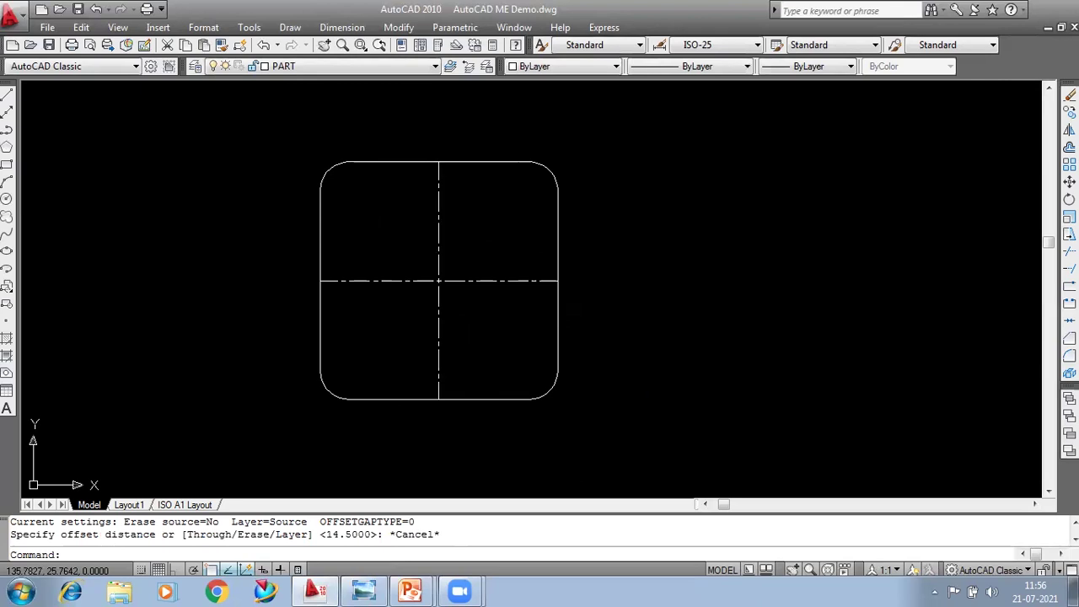
{"action": "type", "text": "o"}
{"action": "key", "text": "Return"}
{"action": "type", "text": "14.5"}
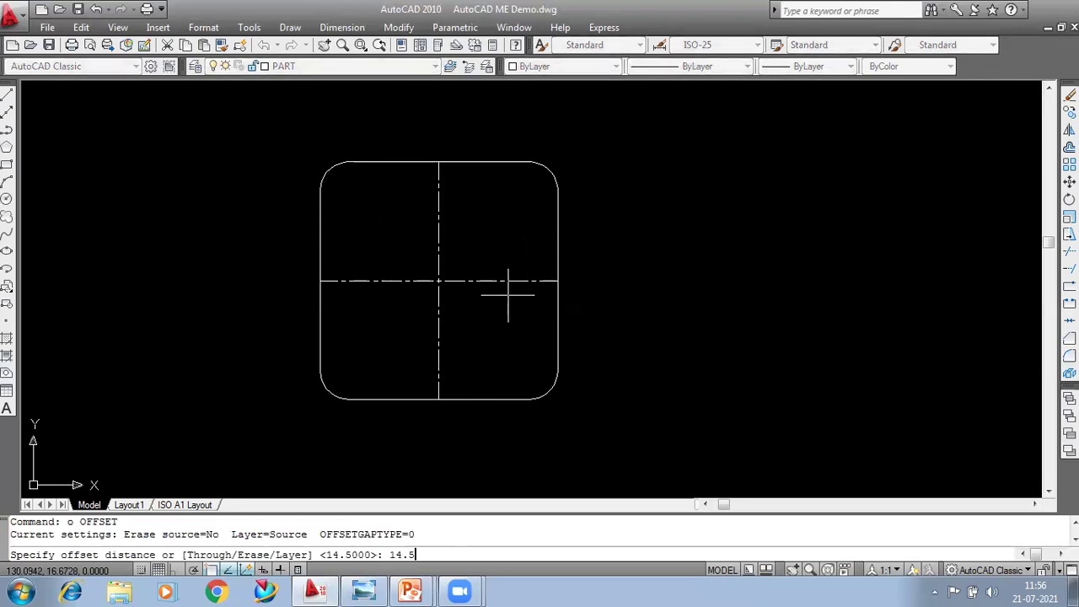
{"action": "key", "text": "Return"}
{"action": "left_click", "coordinate": [438, 245]}
{"action": "left_click", "coordinate": [485, 225]}
{"action": "left_click", "coordinate": [439, 216]}
{"action": "left_click", "coordinate": [384, 226]}
Step: Offset the horizontal centre line 14.5 above and below
{"action": "left_click", "coordinate": [377, 280]}
{"action": "left_click", "coordinate": [388, 210]}
{"action": "left_click", "coordinate": [383, 281]}
{"action": "left_click", "coordinate": [385, 349]}
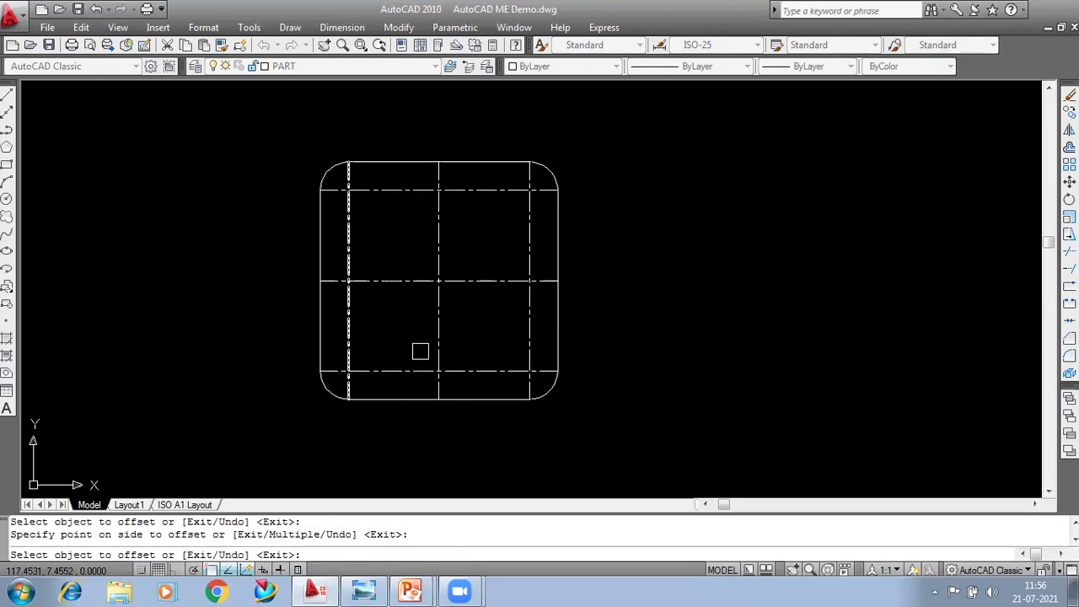
{"action": "key", "text": "Escape"}
{"action": "type", "text": "c"}
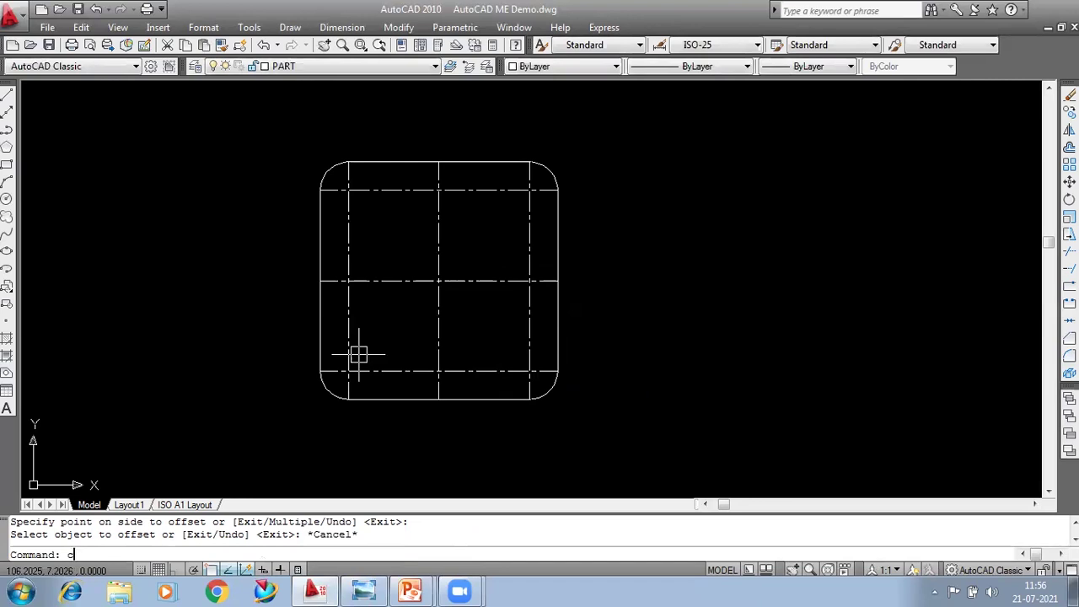
{"action": "key", "text": "Return"}
Step: Draw a radius-2 hole at the top-left offset-line intersection
{"action": "left_click", "coordinate": [348, 190]}
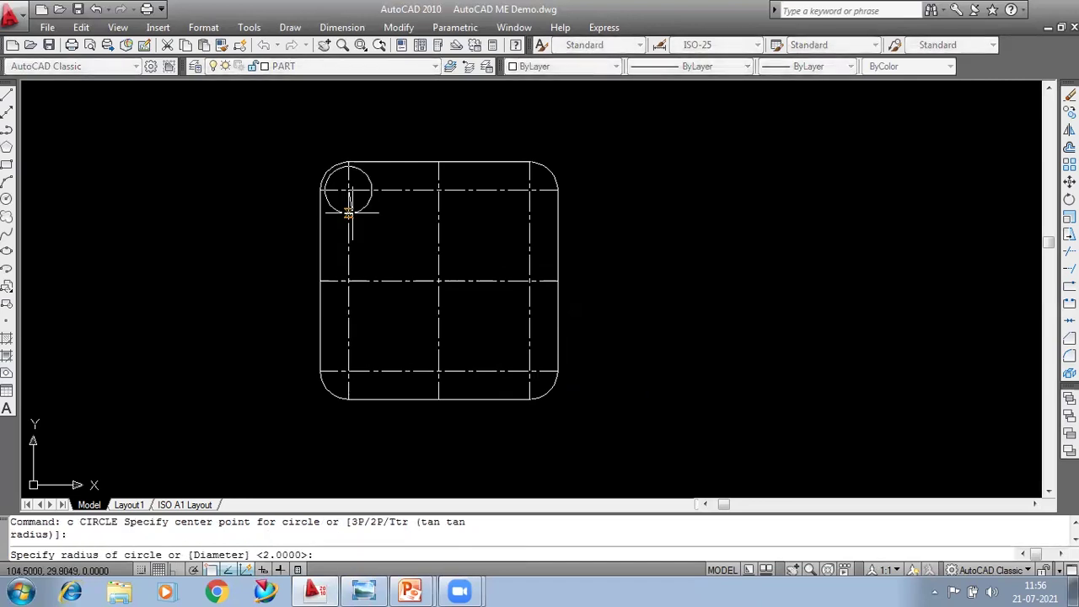
{"action": "type", "text": "2"}
{"action": "key", "text": "Return"}
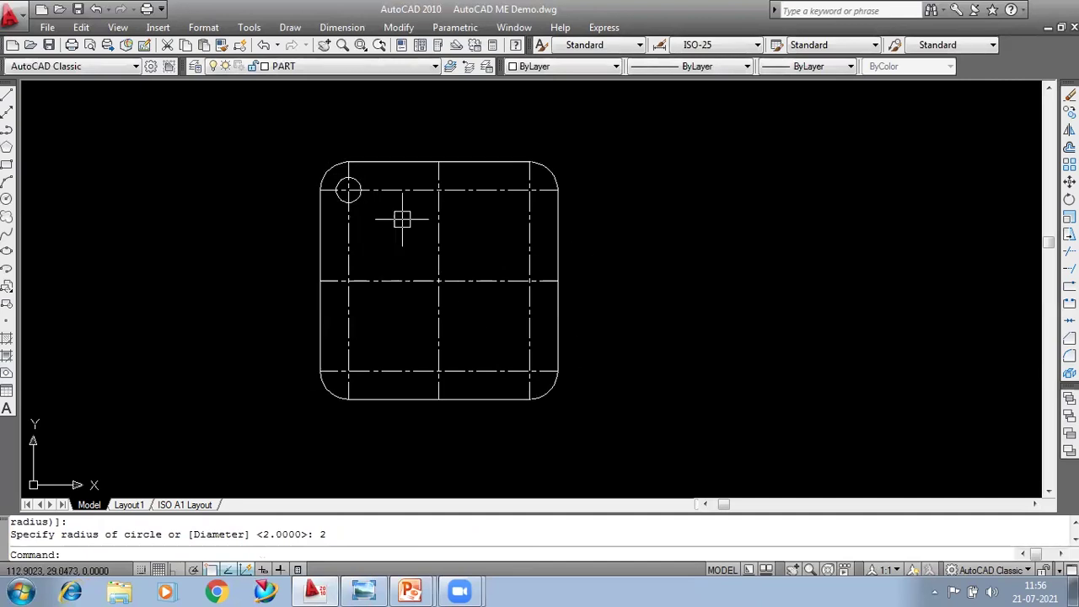
Step: Array the hole in a 2×2 rectangular pattern with 29 spacing between rows and columns
{"action": "type", "text": "ar"}
{"action": "key", "text": "Return"}
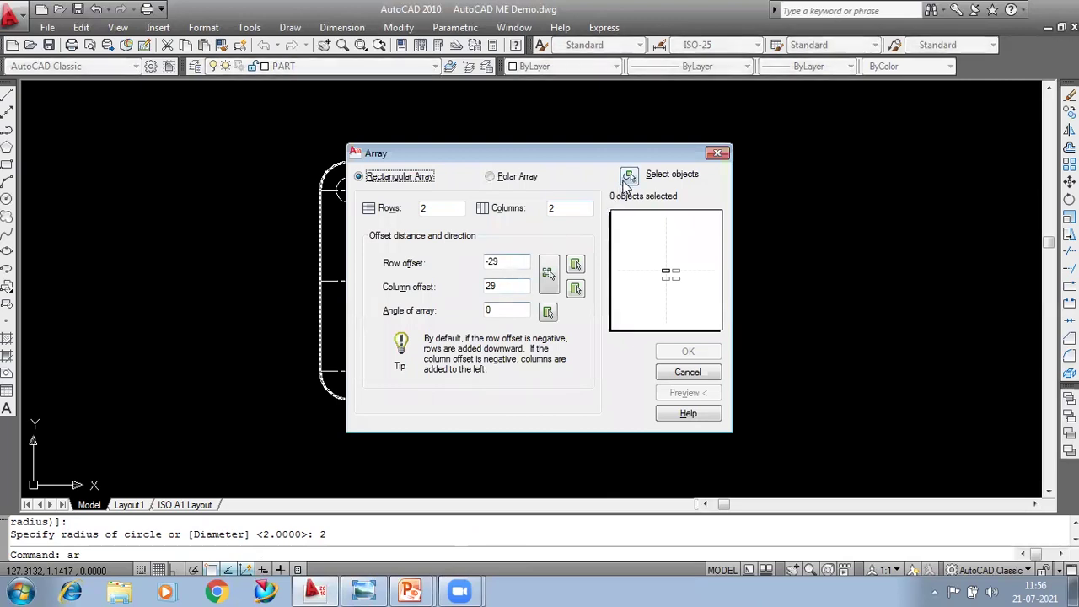
{"action": "left_click", "coordinate": [629, 174]}
{"action": "left_click", "coordinate": [362, 203]}
{"action": "key", "text": "Return"}
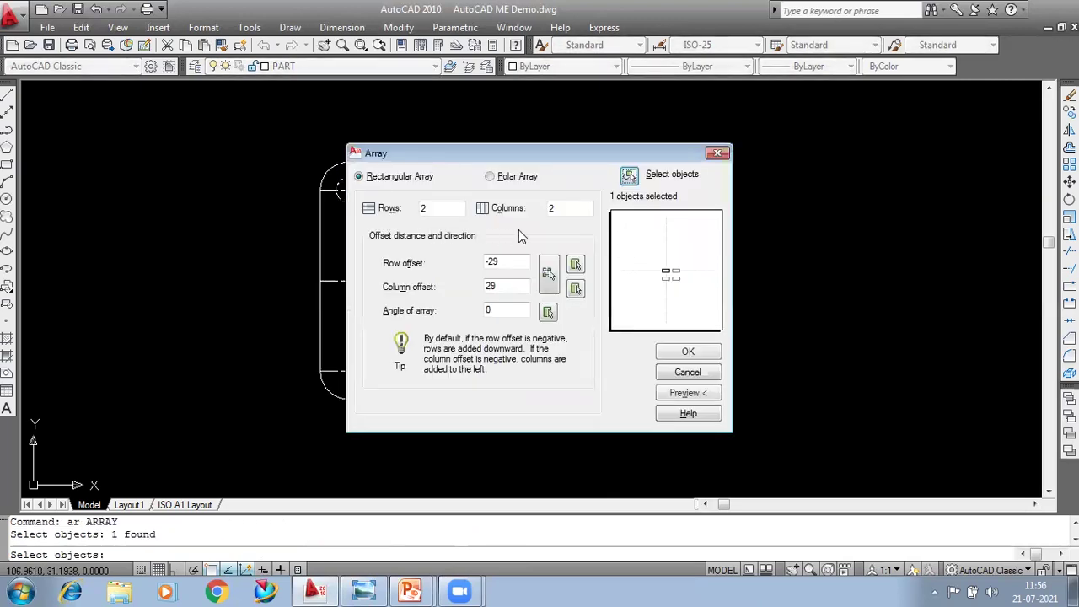
{"action": "left_click", "coordinate": [548, 269]}
{"action": "left_click", "coordinate": [348, 189]}
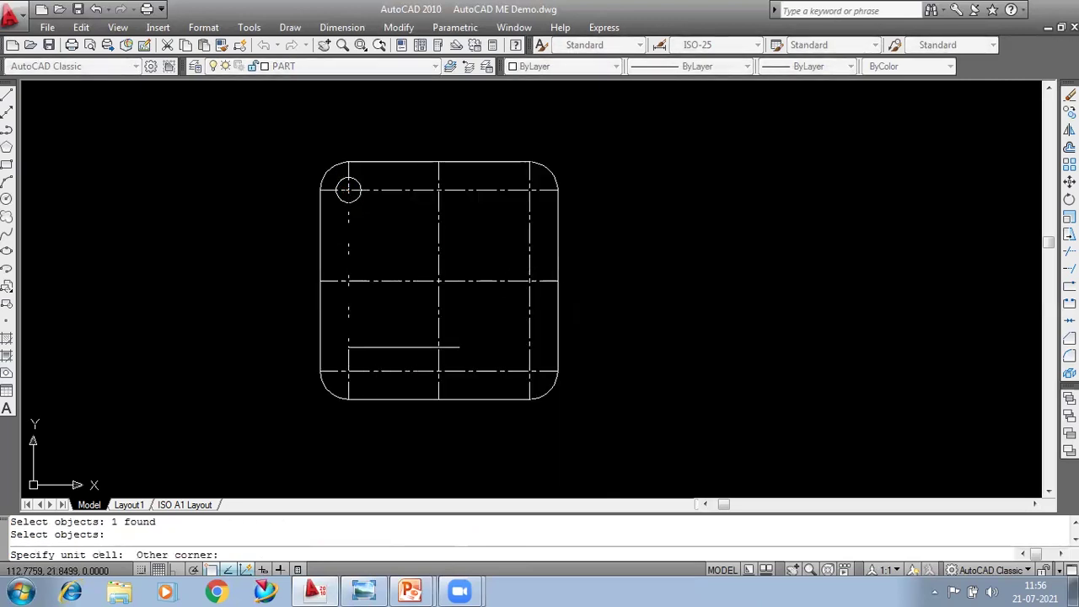
{"action": "left_click", "coordinate": [529, 370]}
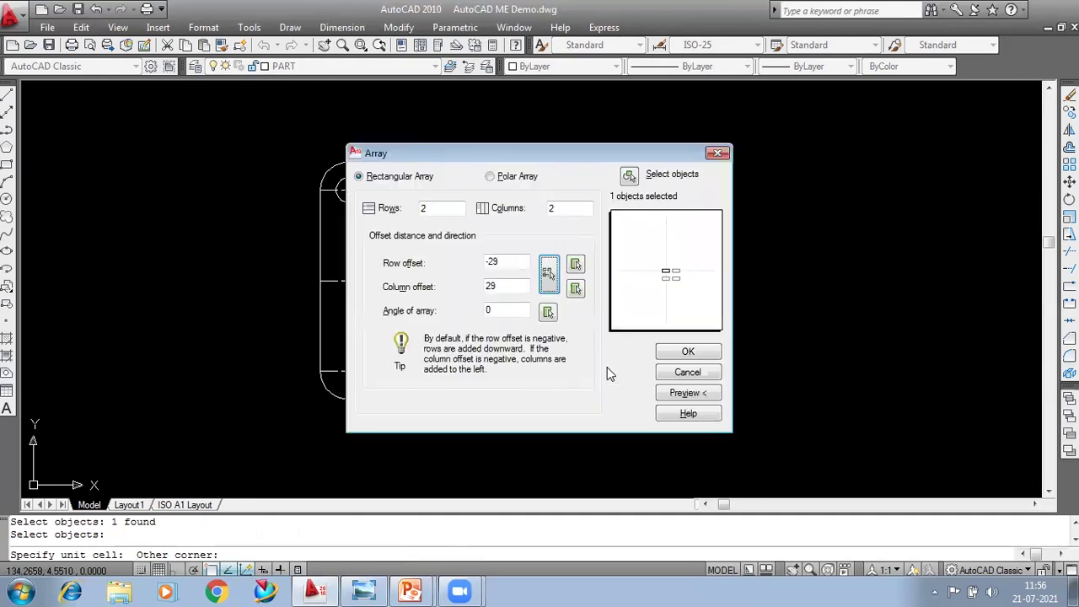
{"action": "left_click", "coordinate": [688, 352]}
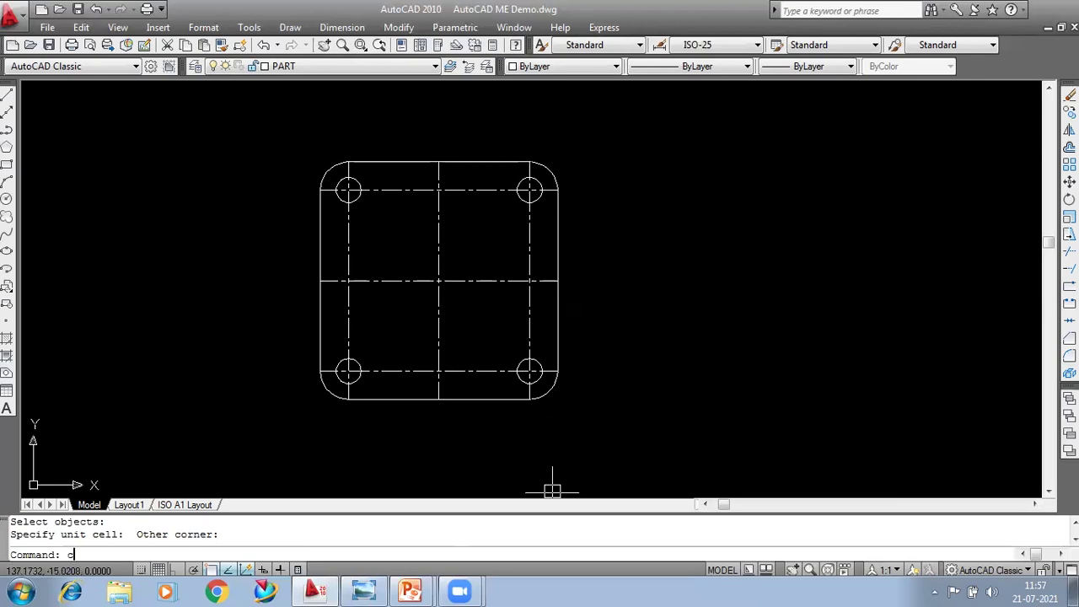
Step: Draw circles of diameter 20 and 32 at the flange centre
{"action": "key", "text": "Return"}
{"action": "left_click", "coordinate": [438, 280]}
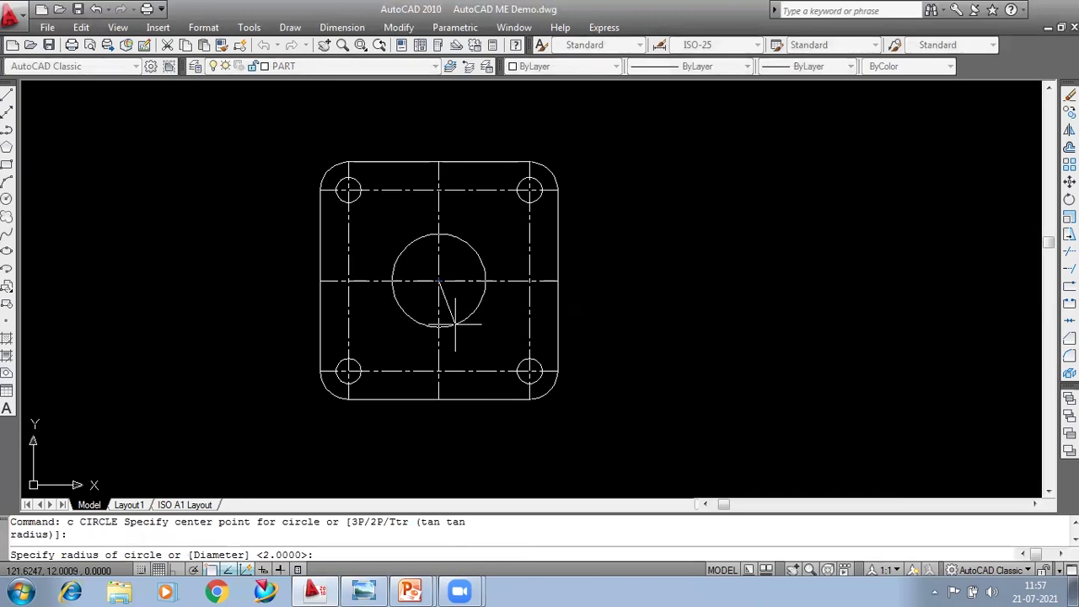
{"action": "type", "text": "d"}
{"action": "key", "text": "Return"}
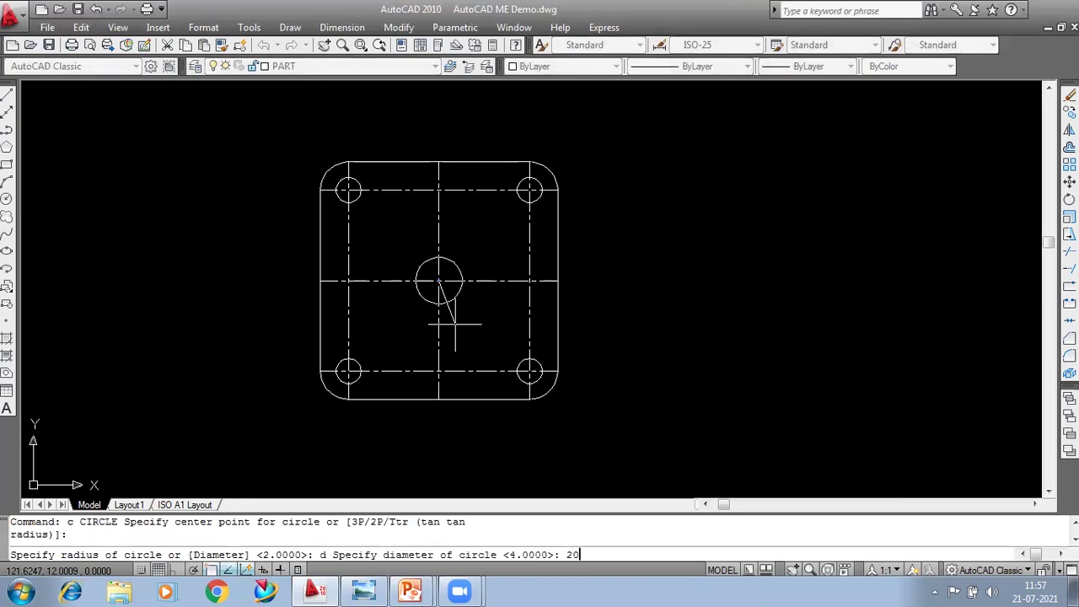
{"action": "key", "text": "Return"}
{"action": "key", "text": "Return"}
{"action": "left_click", "coordinate": [438, 281]}
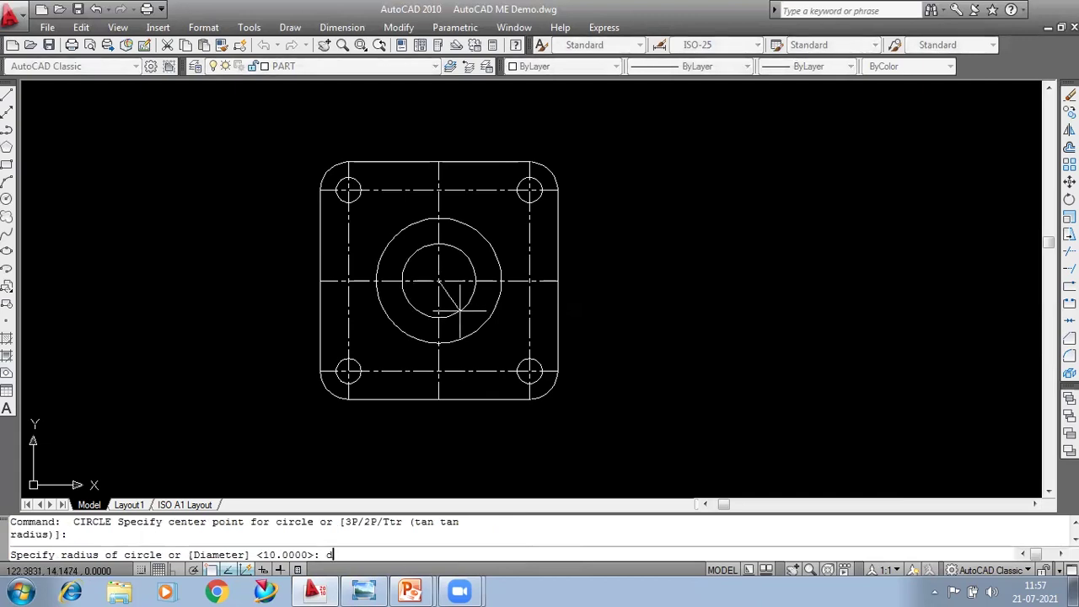
{"action": "key", "text": "Return"}
{"action": "key", "text": "Return"}
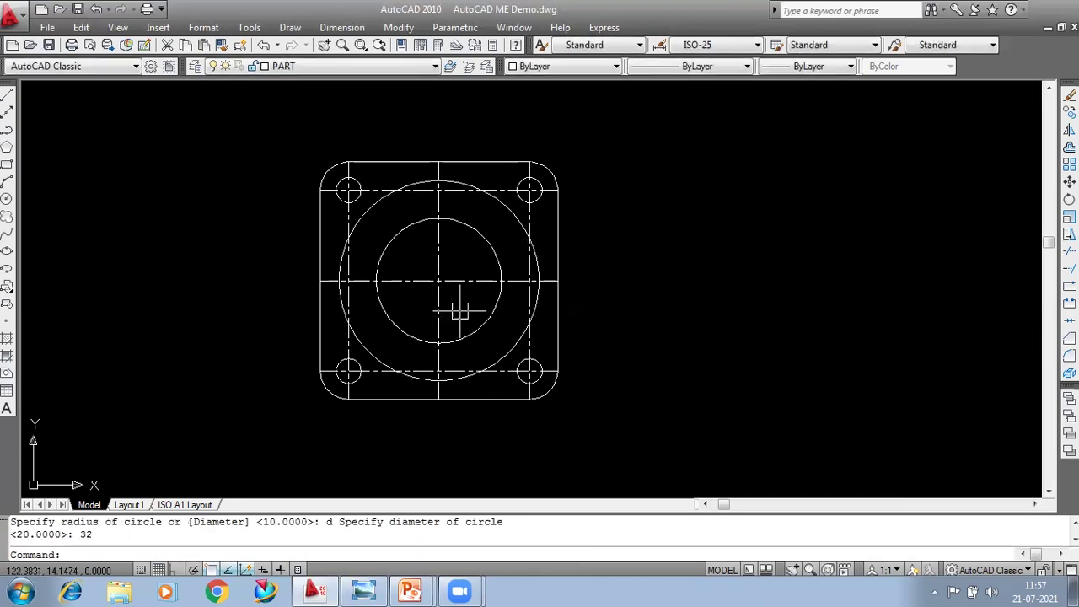
Step: Add a 13.1-diameter circle at the centre, then bring the reference drawing back up
{"action": "key", "text": "Return"}
{"action": "left_click", "coordinate": [438, 281]}
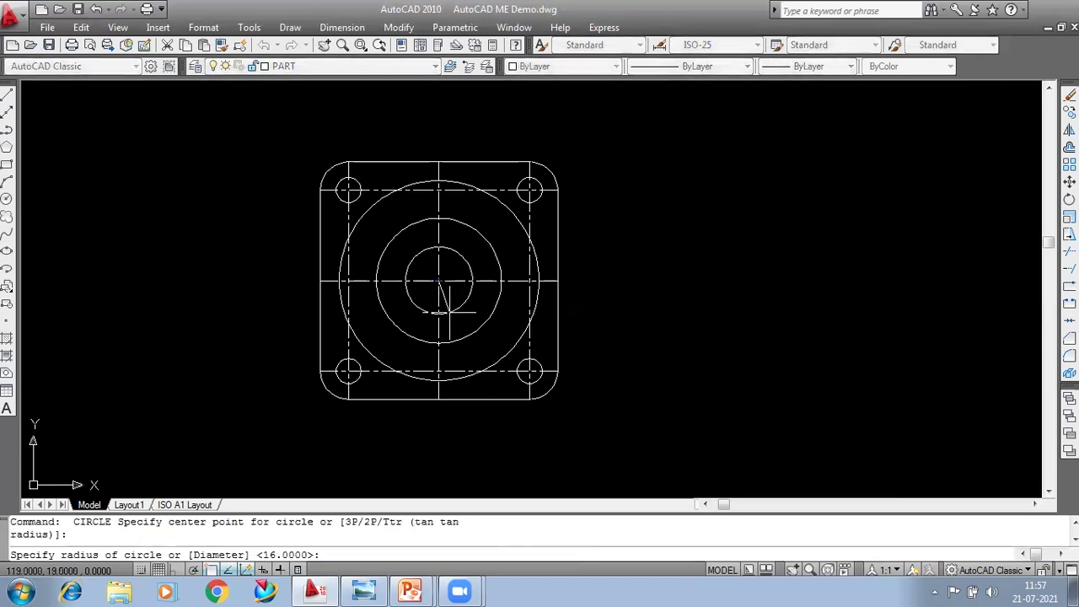
{"action": "type", "text": "d"}
{"action": "key", "text": "Return"}
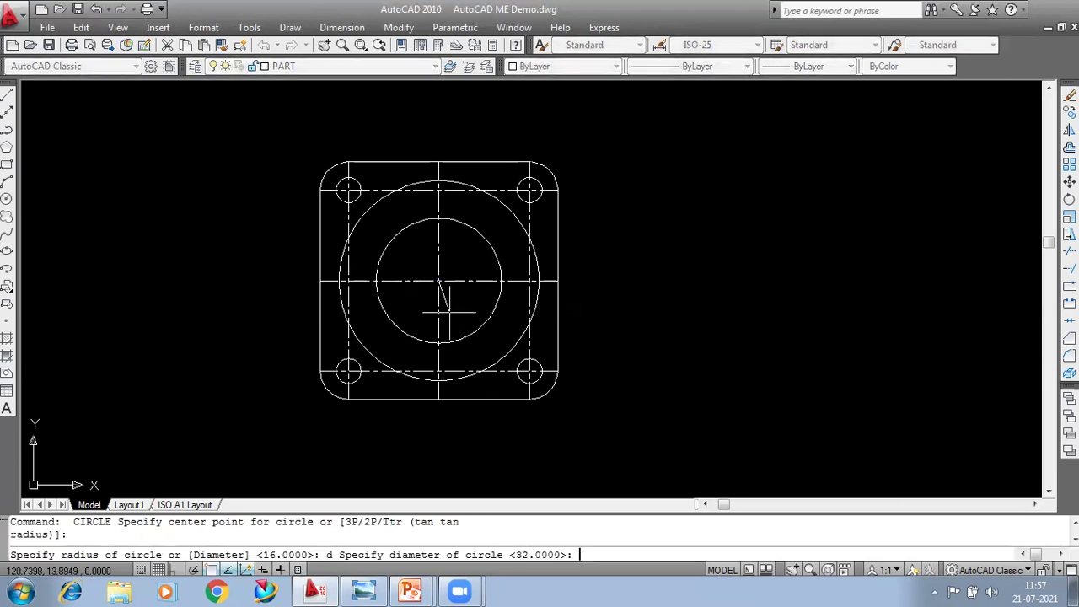
{"action": "type", "text": "13."}
{"action": "type", "text": "1"}
{"action": "key", "text": "Return"}
{"action": "middle_click_drag", "start_coordinate": [654, 349], "coordinate": [643, 339]}
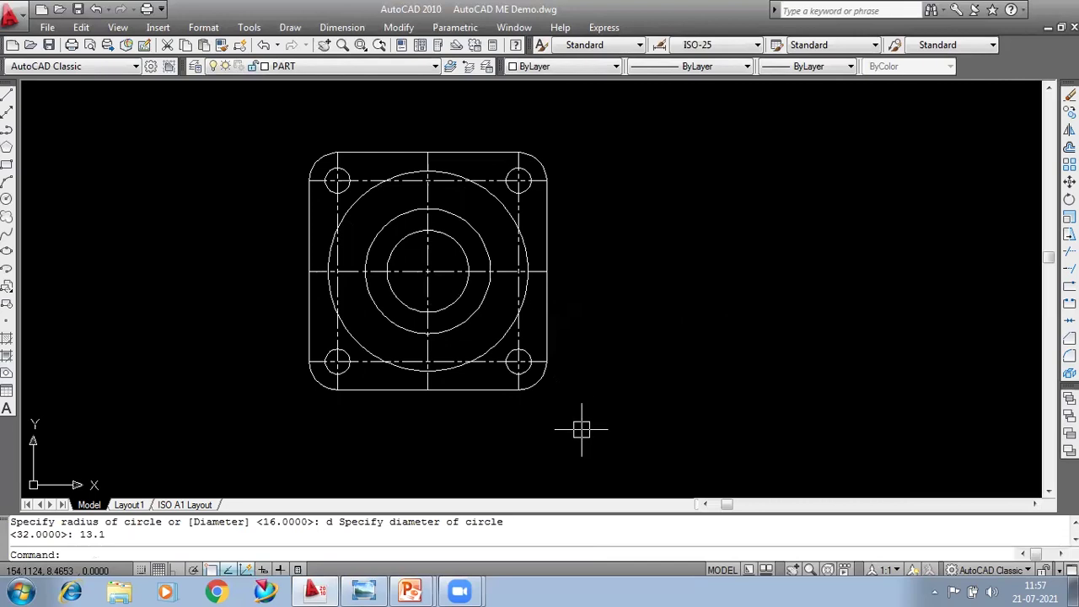
{"action": "left_click", "coordinate": [363, 590]}
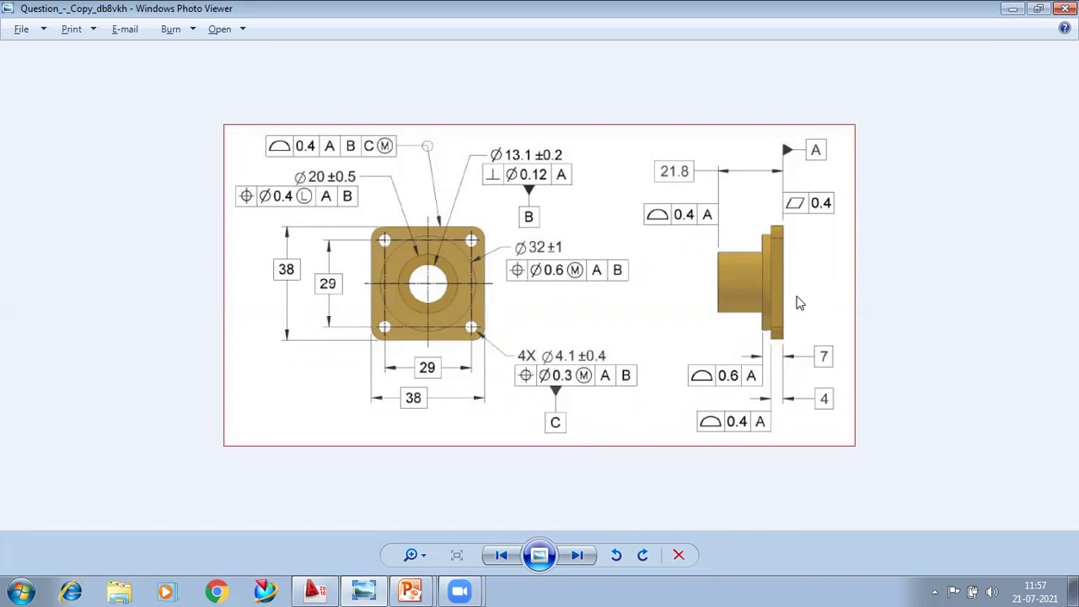
Step: Project horizontal construction lines from the flange's top edge and the circles' tops and bottoms
{"action": "left_click", "coordinate": [315, 590]}
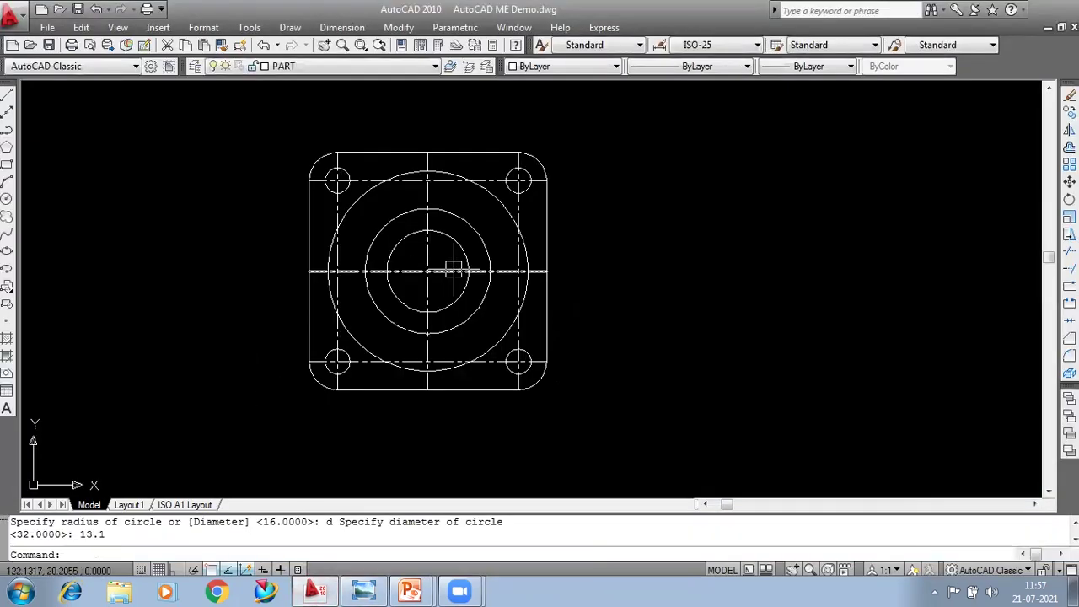
{"action": "middle_click_drag", "start_coordinate": [638, 344], "coordinate": [582, 357]}
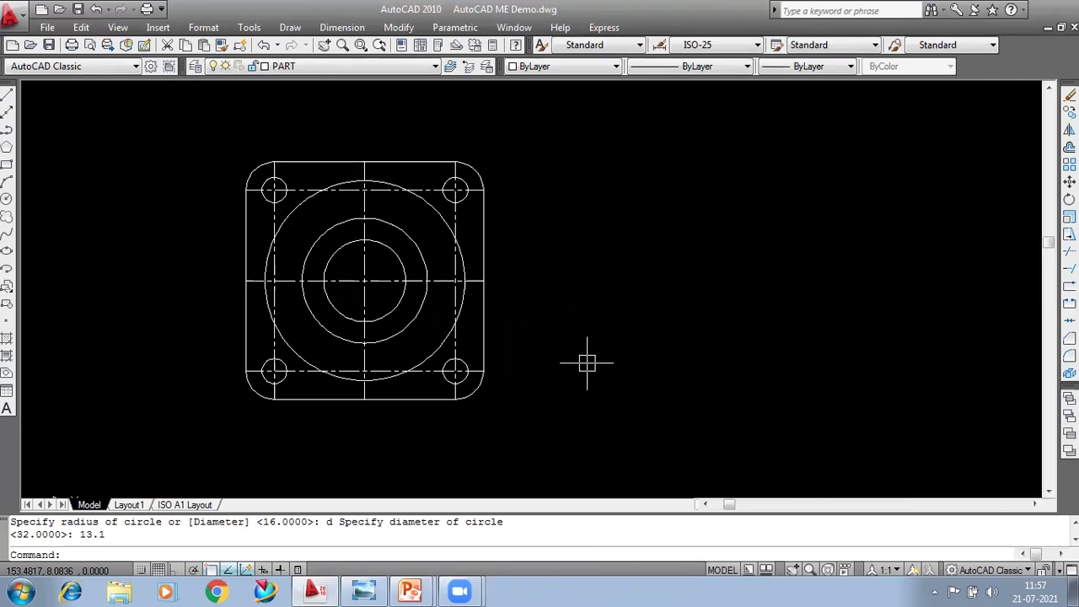
{"action": "type", "text": "xl"}
{"action": "key", "text": "Return"}
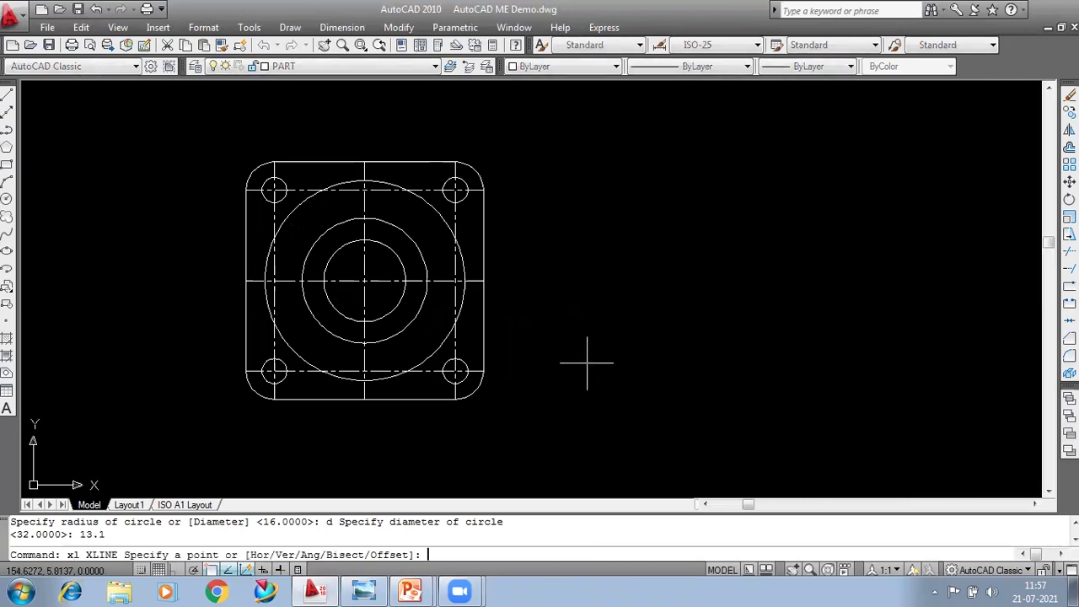
{"action": "type", "text": "h"}
{"action": "key", "text": "Return"}
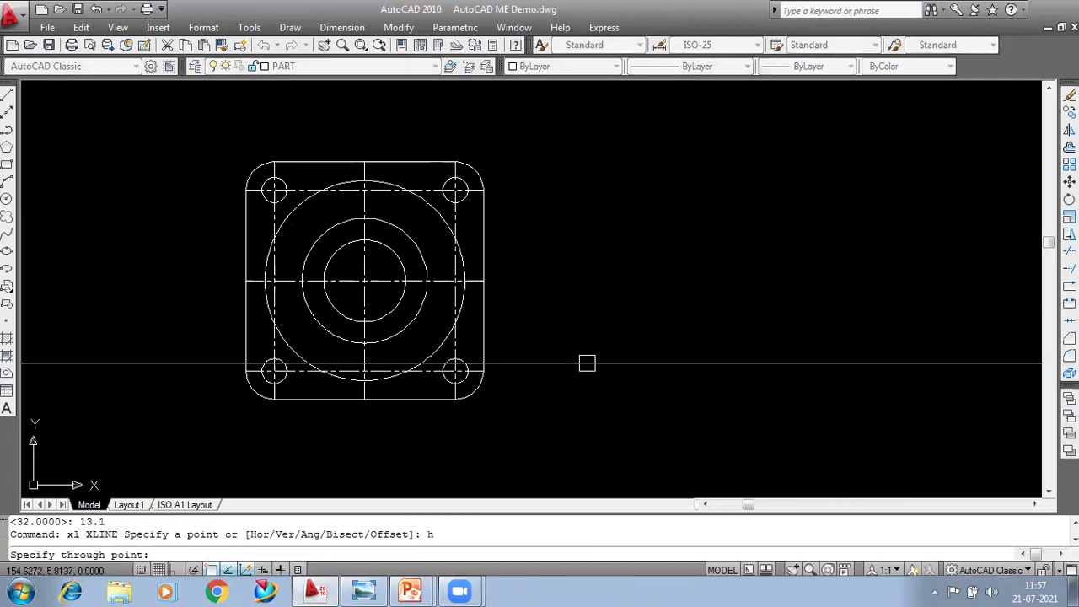
{"action": "left_click", "coordinate": [363, 161]}
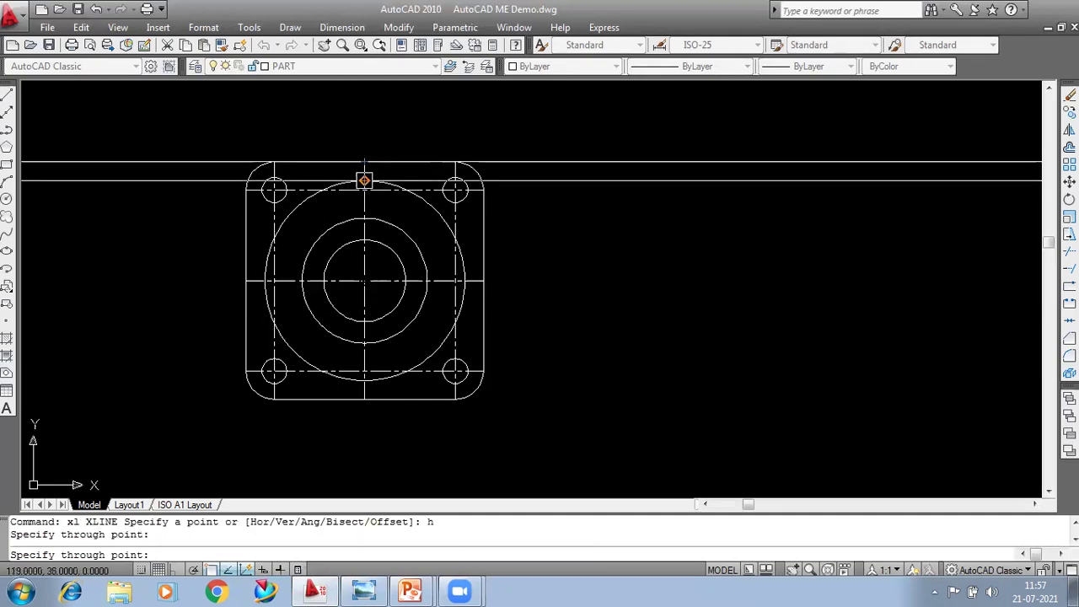
{"action": "left_click", "coordinate": [363, 180]}
{"action": "left_click", "coordinate": [363, 219]}
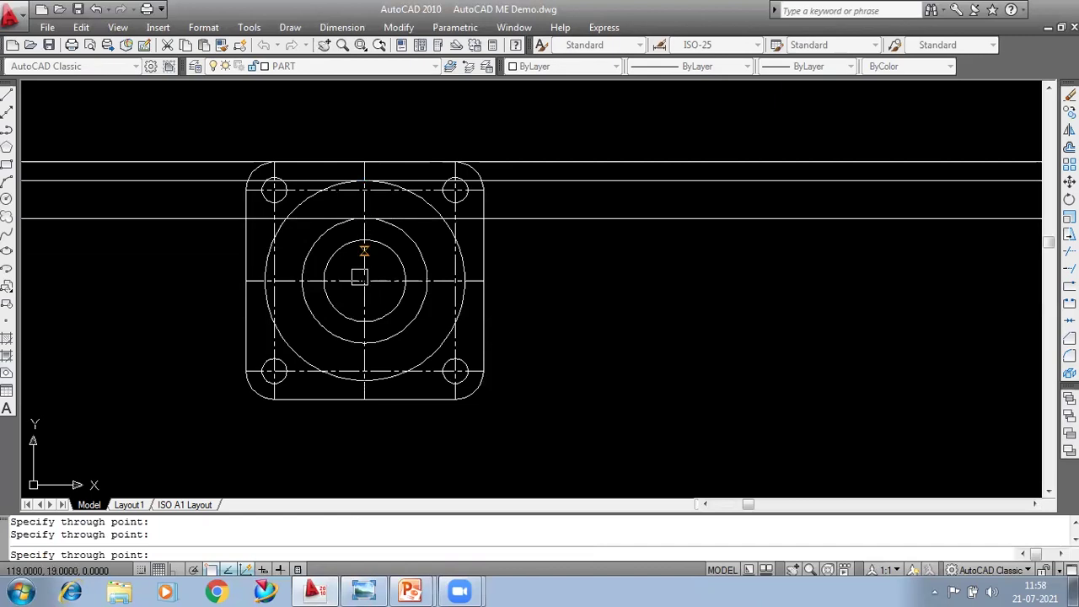
{"action": "left_click", "coordinate": [364, 343]}
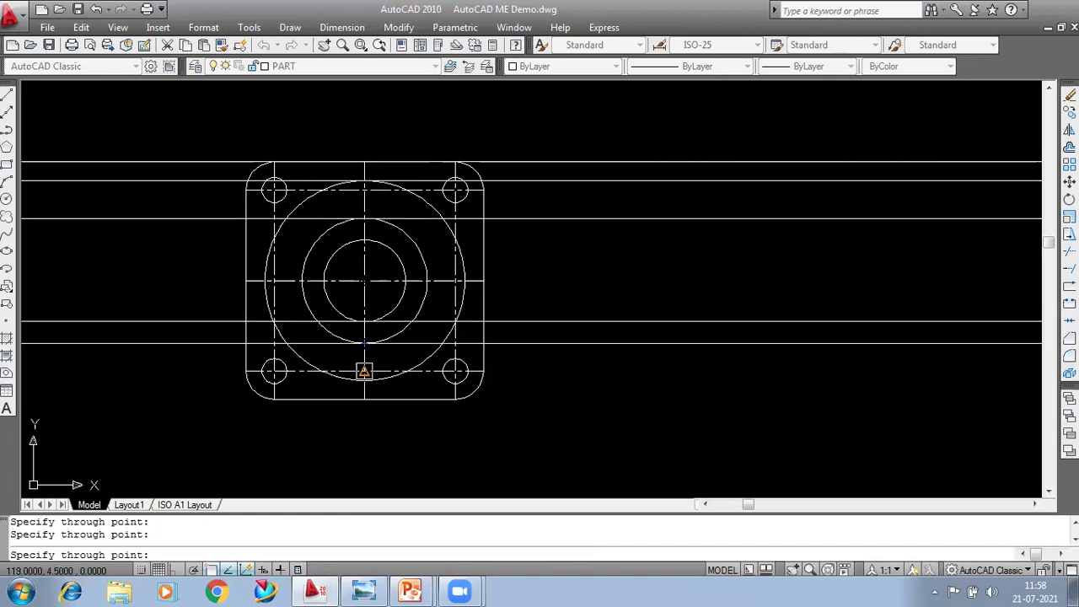
{"action": "left_click", "coordinate": [364, 380]}
{"action": "left_click", "coordinate": [364, 399]}
{"action": "key", "text": "Escape"}
Step: Erase the unwanted construction line through the bore
{"action": "left_click", "coordinate": [530, 322]}
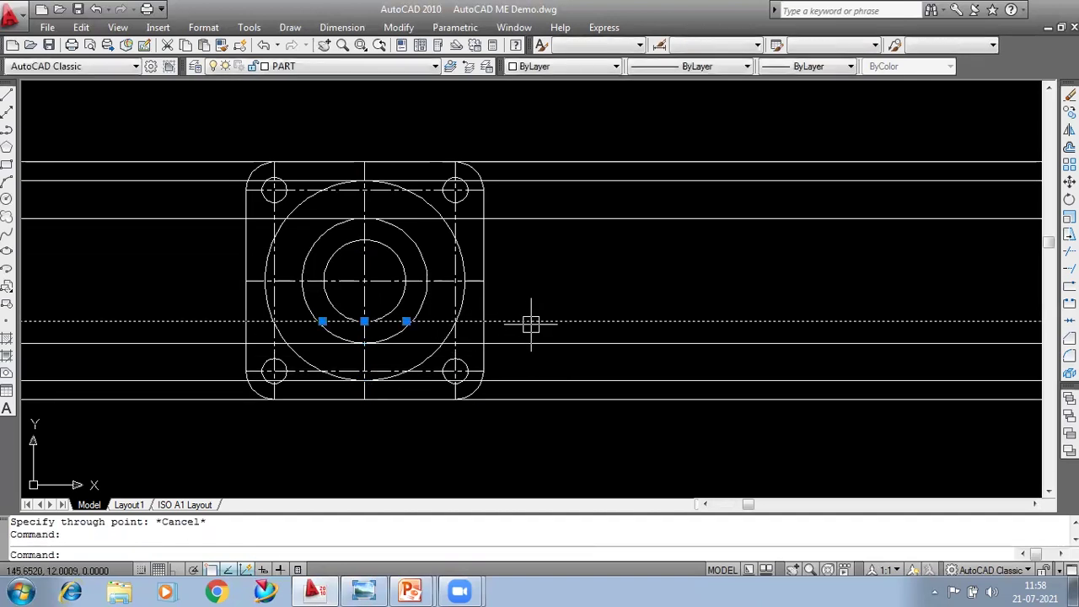
{"action": "type", "text": "e"}
{"action": "key", "text": "Return"}
{"action": "middle_click_drag", "start_coordinate": [549, 306], "coordinate": [495, 315]}
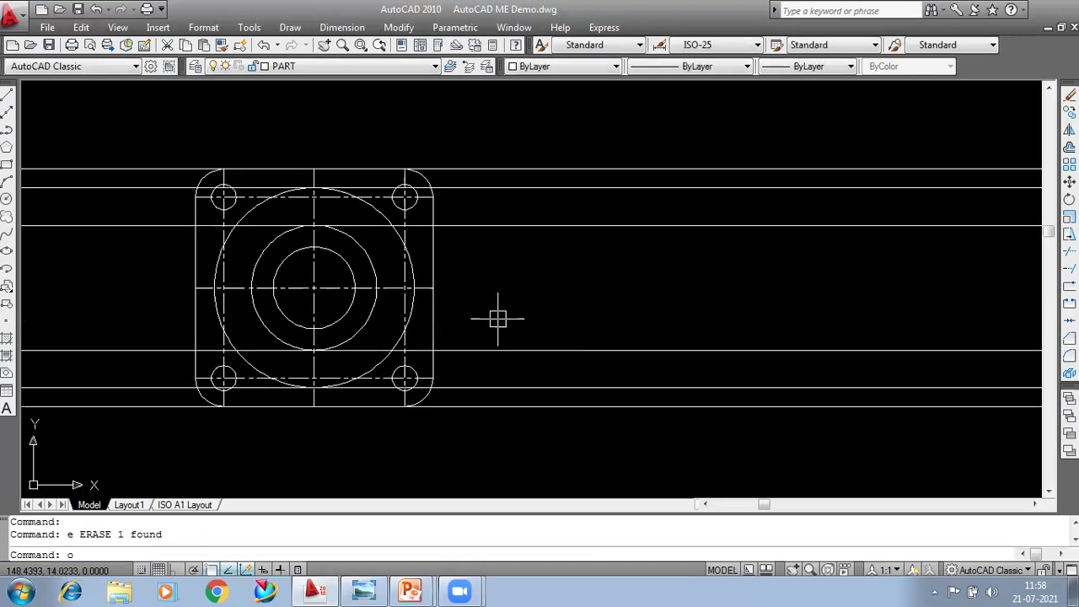
Step: Offset the flange's vertical centreline 150 units to the right
{"action": "key", "text": "Return"}
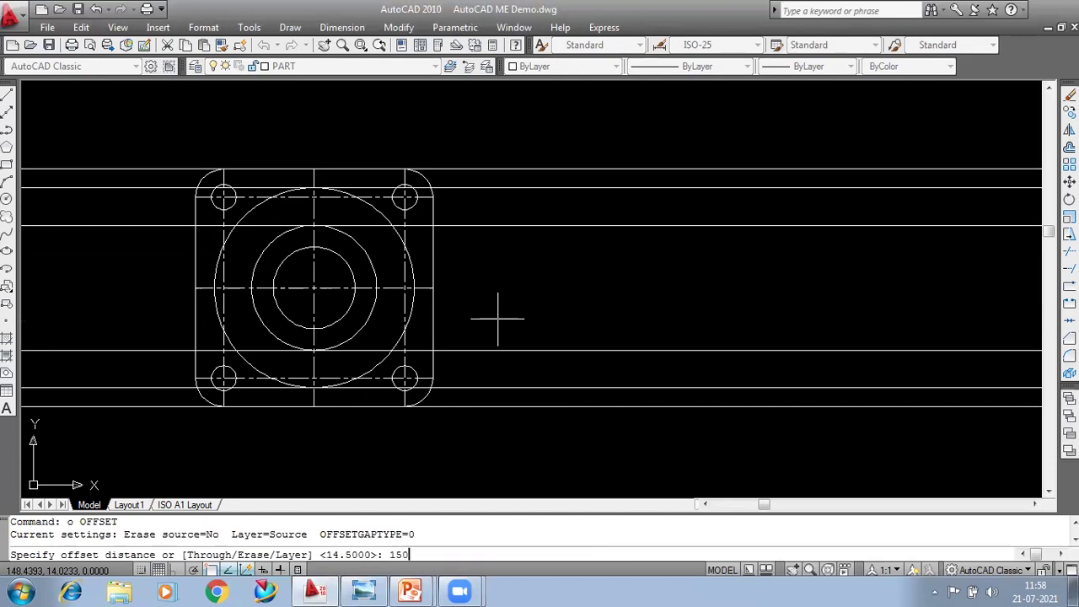
{"action": "key", "text": "Return"}
{"action": "left_click", "coordinate": [313, 308]}
{"action": "left_click", "coordinate": [627, 315]}
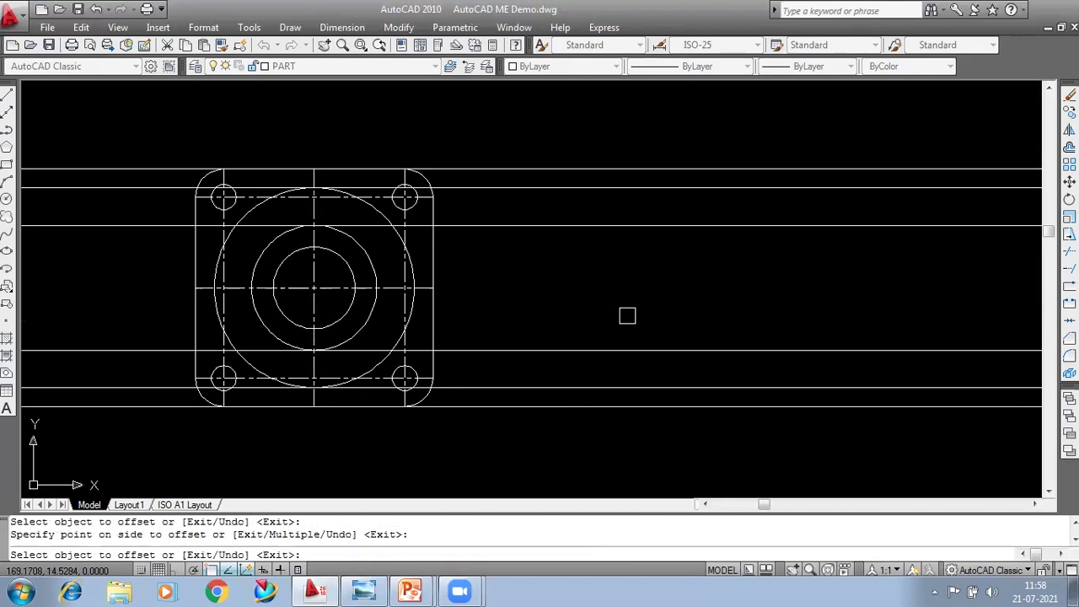
{"action": "scroll", "coordinate": [632, 317], "scroll_direction": "down", "scroll_amount": 2}
{"action": "middle_click_drag", "start_coordinate": [665, 320], "coordinate": [516, 333]}
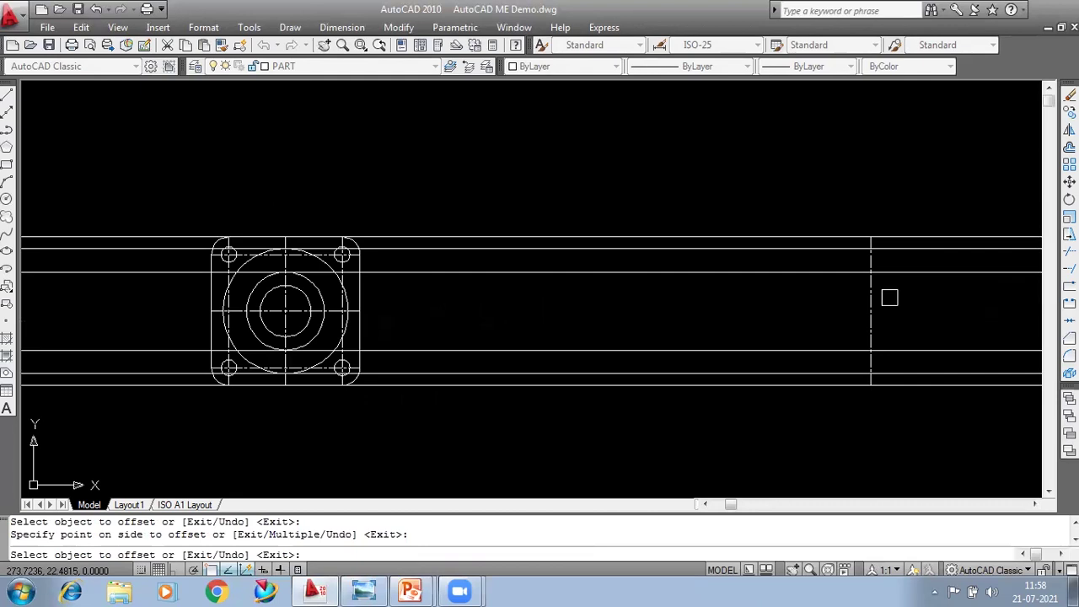
{"action": "key", "text": "Escape"}
Step: Draw a solid line over it between the top and bottom construction lines
{"action": "type", "text": "l"}
{"action": "key", "text": "Return"}
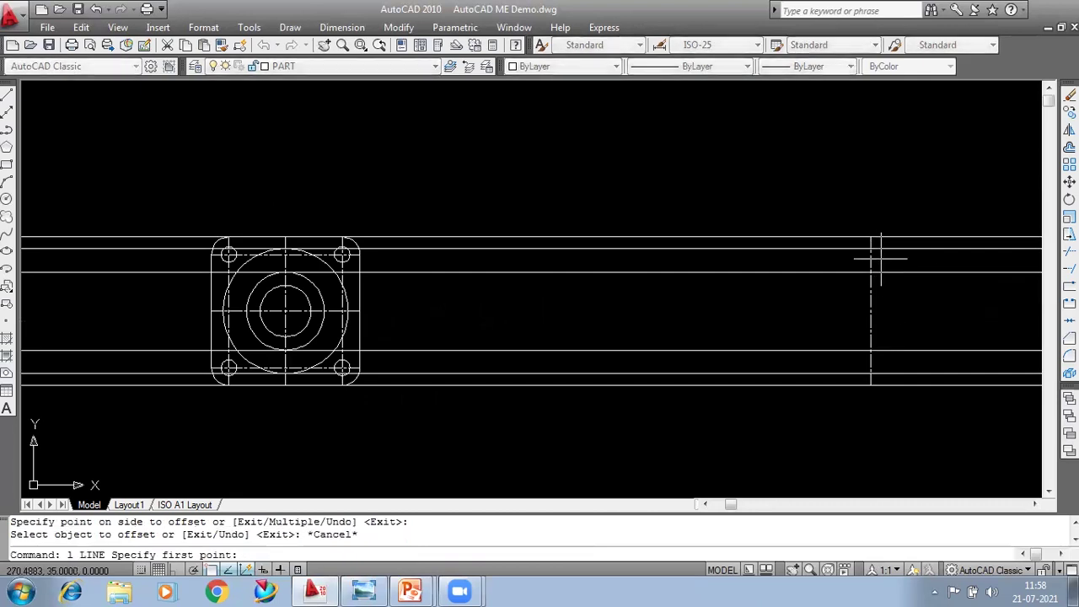
{"action": "left_click", "coordinate": [880, 259]}
{"action": "left_click", "coordinate": [871, 386]}
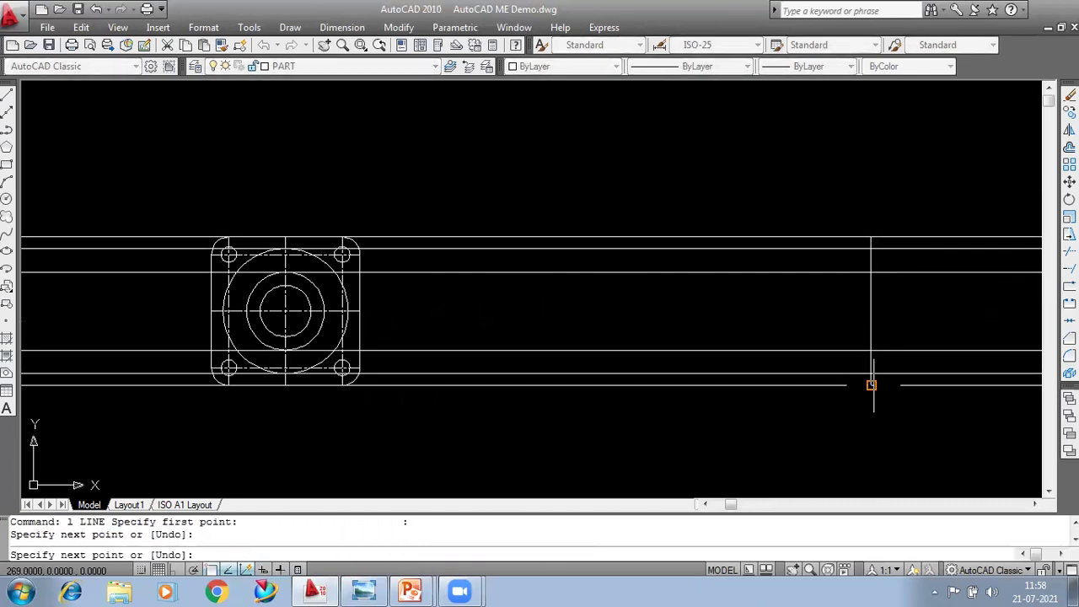
{"action": "key", "text": "Return"}
{"action": "middle_click_drag", "start_coordinate": [750, 326], "coordinate": [718, 336]}
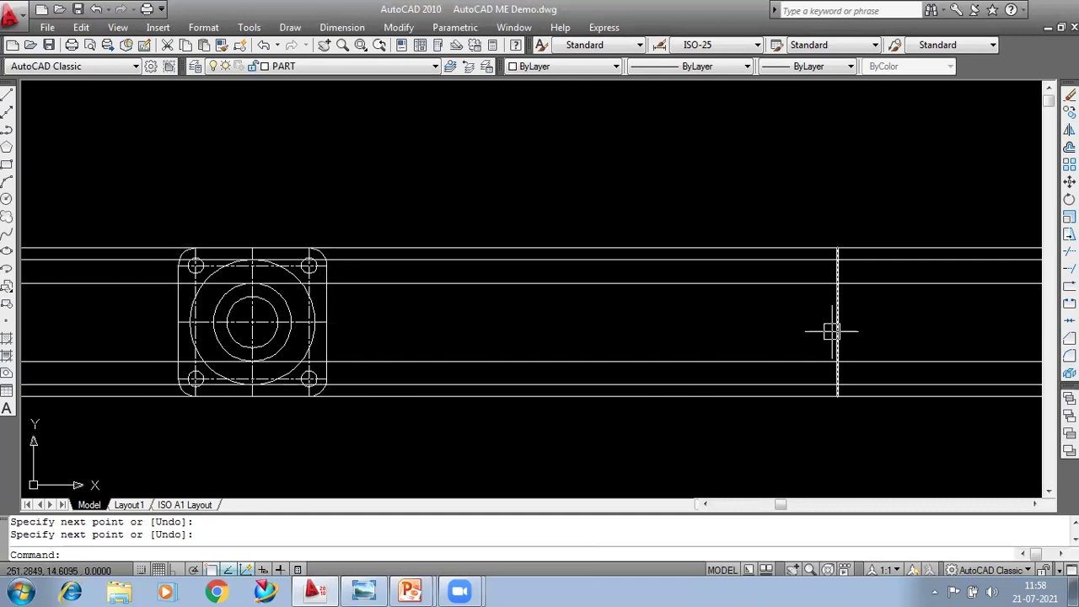
{"action": "type", "text": "o"}
Step: Offset the side view's right vertical line 4, 7 and 21.8 units to the left
{"action": "key", "text": "Return"}
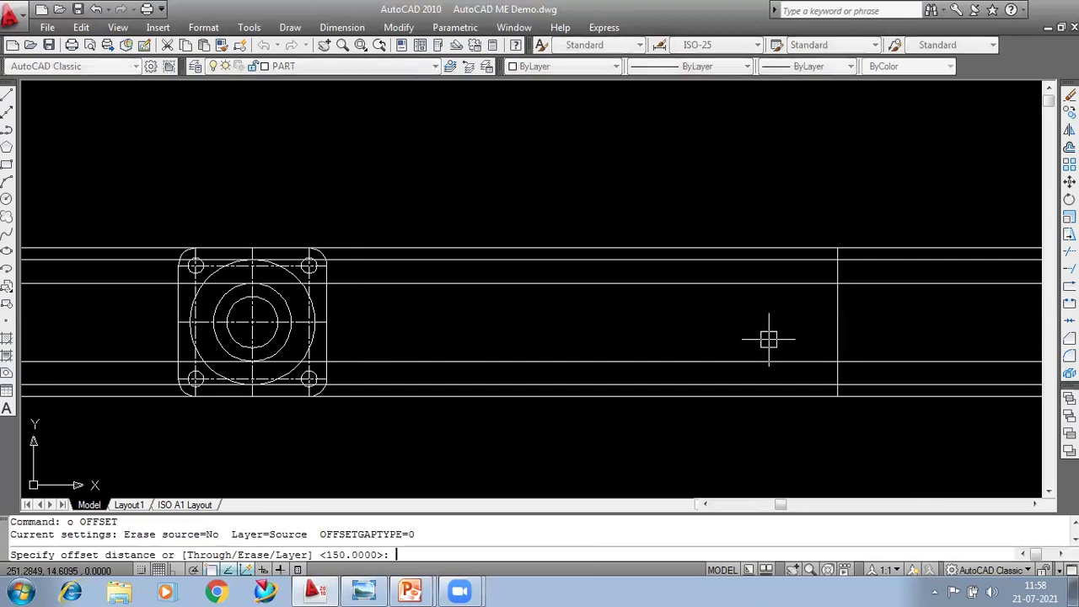
{"action": "type", "text": "4"}
{"action": "key", "text": "Return"}
{"action": "left_click", "coordinate": [837, 320]}
{"action": "left_click", "coordinate": [798, 337]}
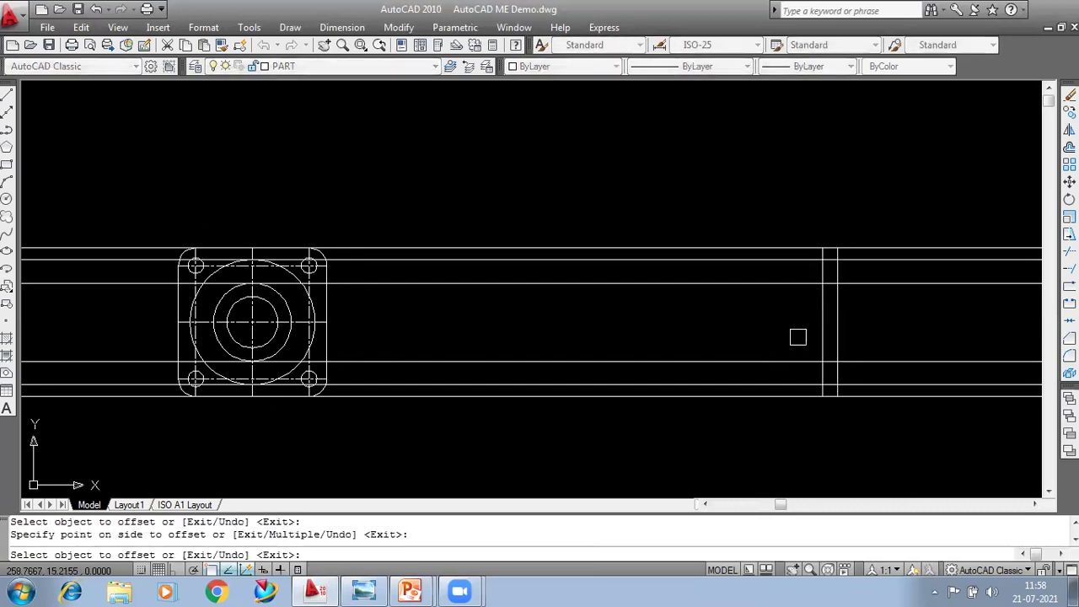
{"action": "key", "text": "Return"}
{"action": "key", "text": "Return"}
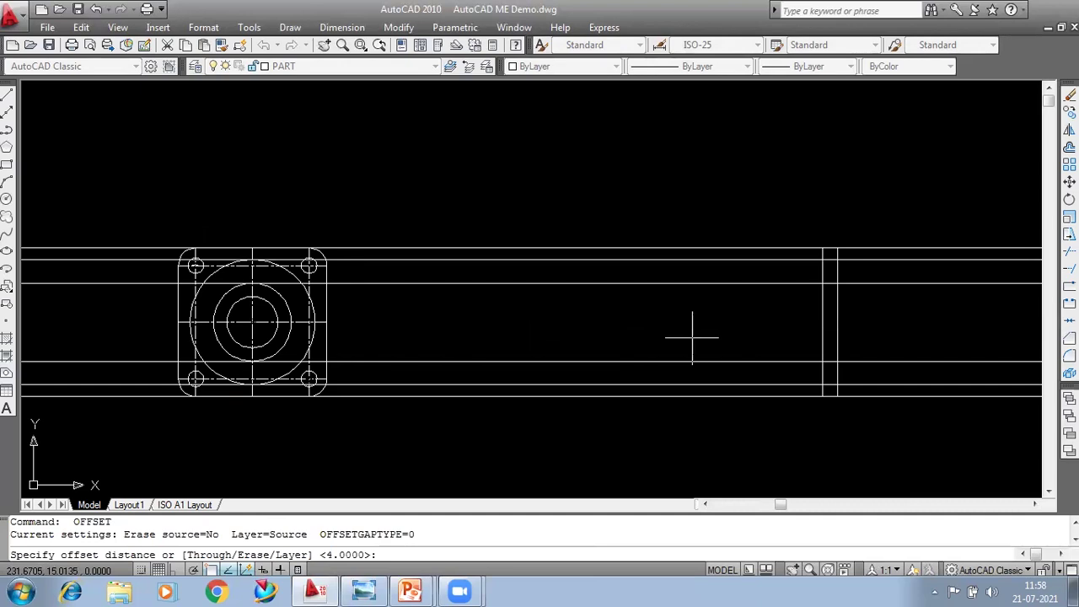
{"action": "type", "text": "7"}
{"action": "key", "text": "Return"}
{"action": "left_click", "coordinate": [823, 323]}
{"action": "left_click", "coordinate": [771, 342]}
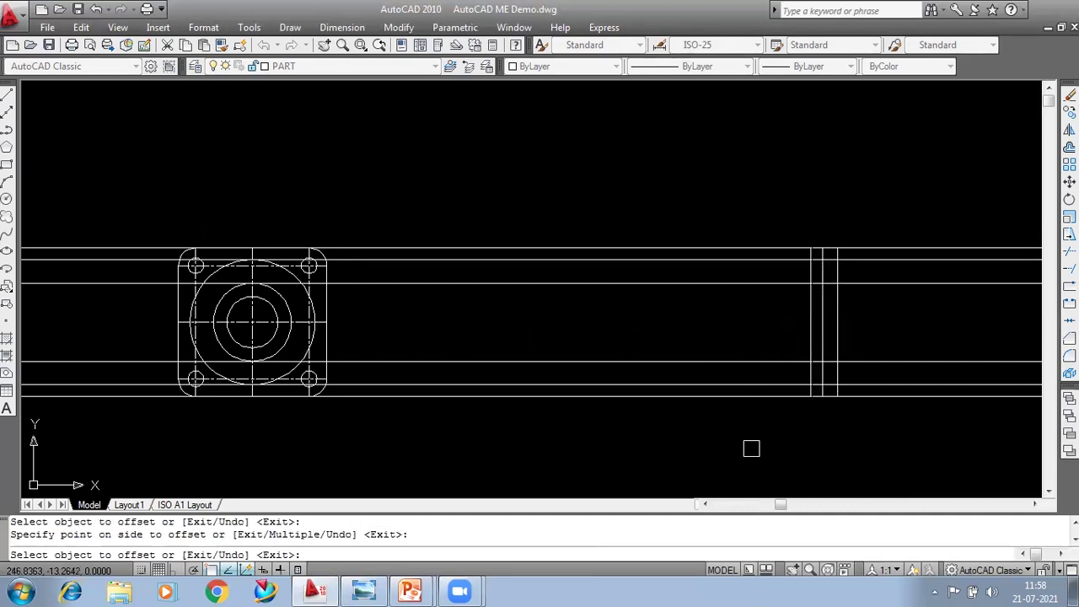
{"action": "key", "text": "Return"}
{"action": "key", "text": "Return"}
{"action": "type", "text": "21.8"}
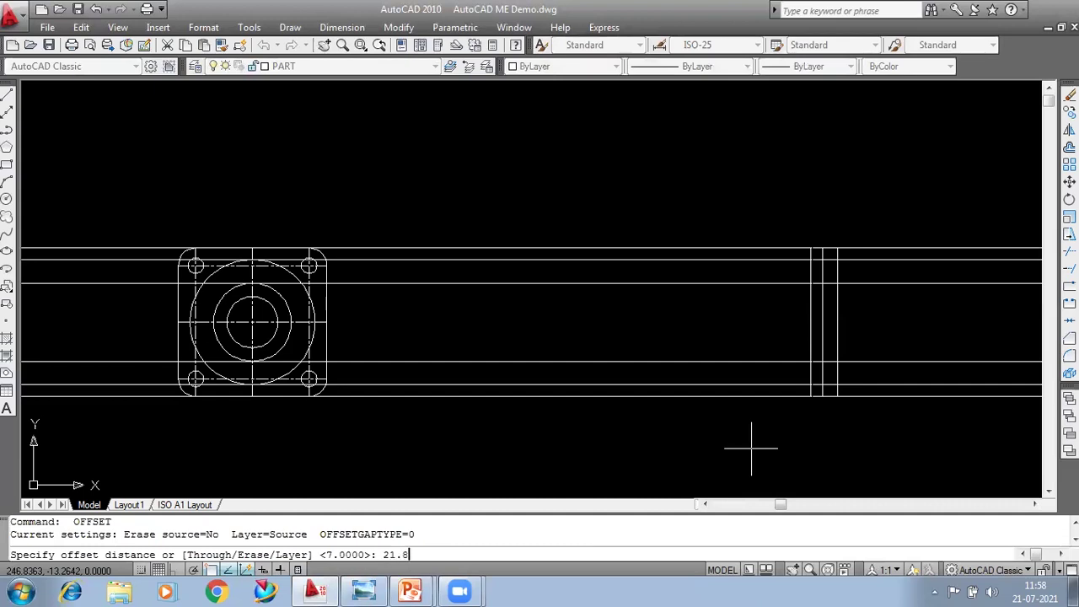
{"action": "key", "text": "Return"}
{"action": "left_click", "coordinate": [834, 340]}
{"action": "left_click", "coordinate": [671, 337]}
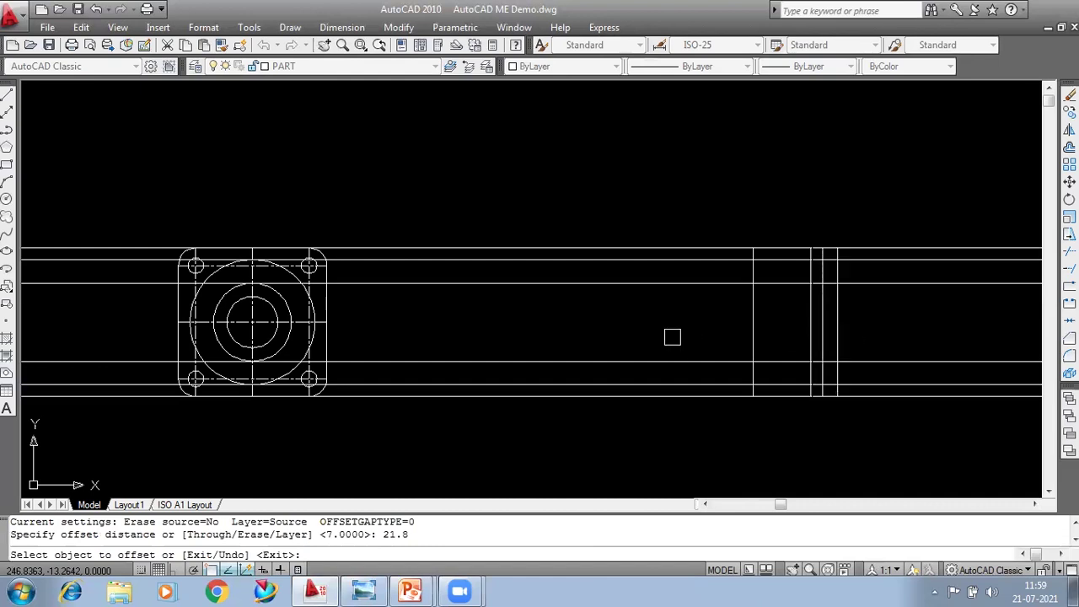
{"action": "key", "text": "Escape"}
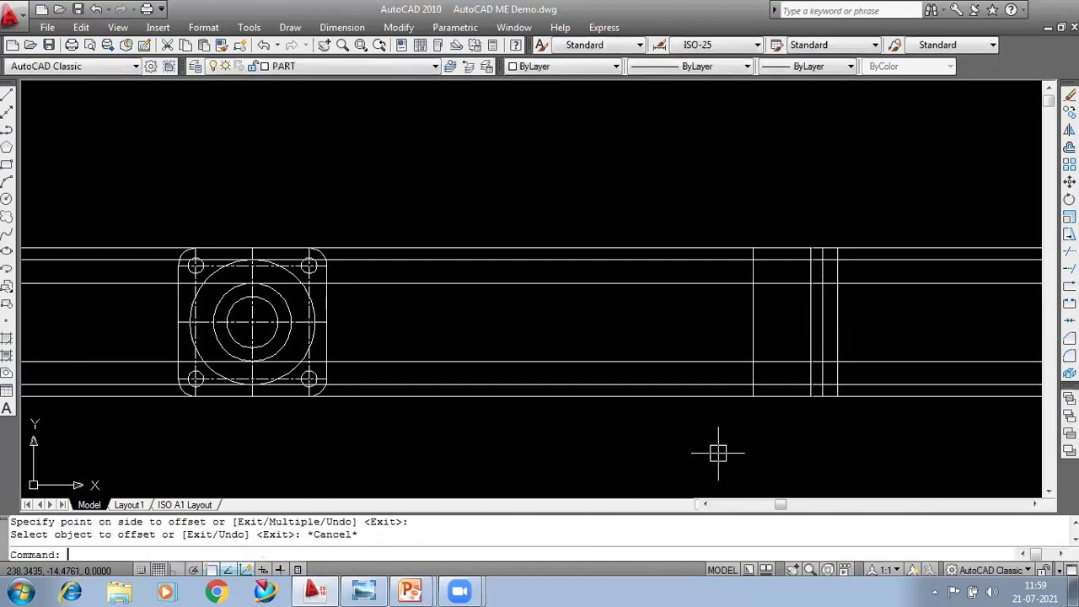
{"action": "type", "text": "tr"}
Step: Trim the top lines and centre line back to the side view's upper flange step
{"action": "key", "text": "Return"}
{"action": "key", "text": "Return"}
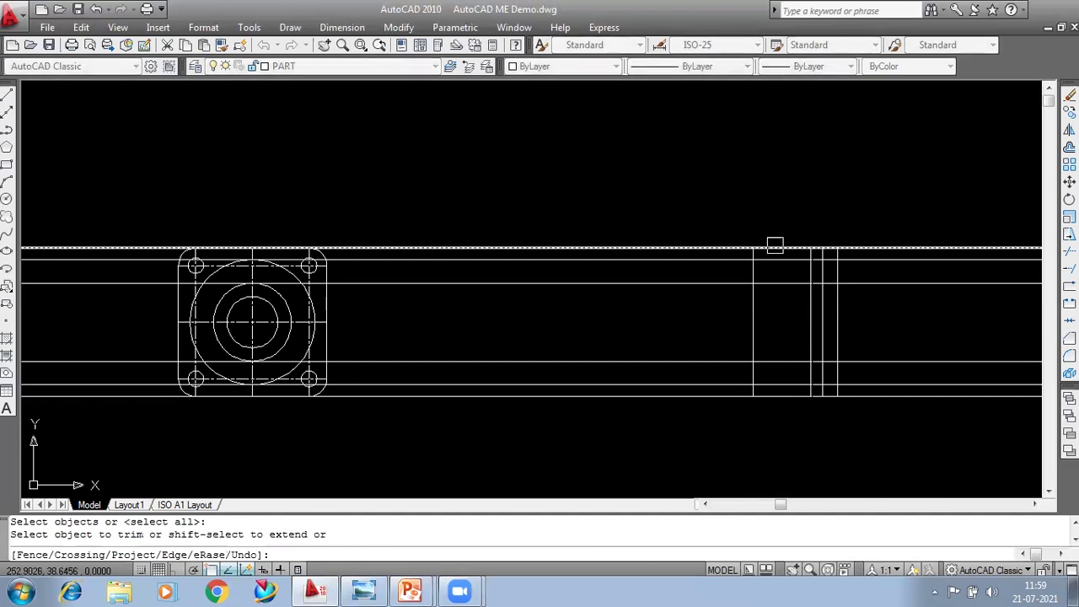
{"action": "left_click", "coordinate": [774, 245]}
{"action": "left_click", "coordinate": [776, 258]}
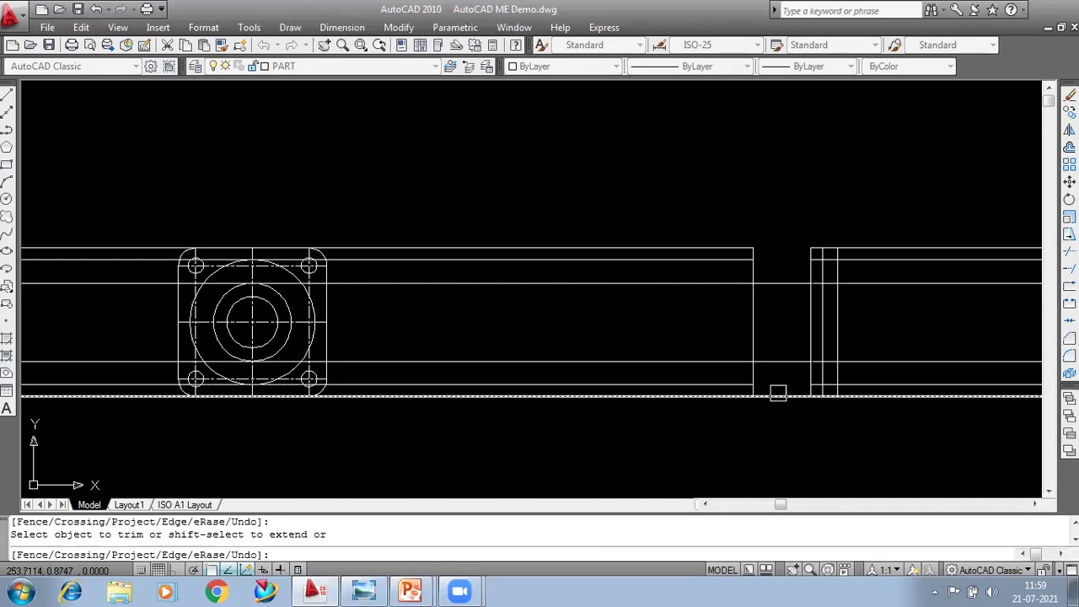
{"action": "left_click", "coordinate": [724, 282]}
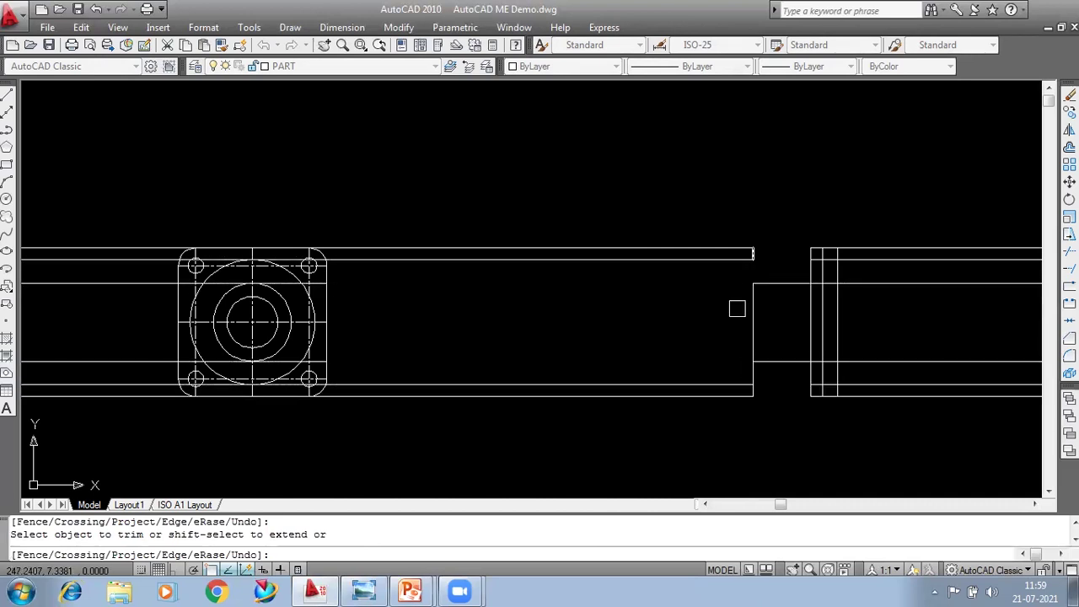
{"action": "scroll", "coordinate": [830, 254], "scroll_direction": "up", "scroll_amount": 3}
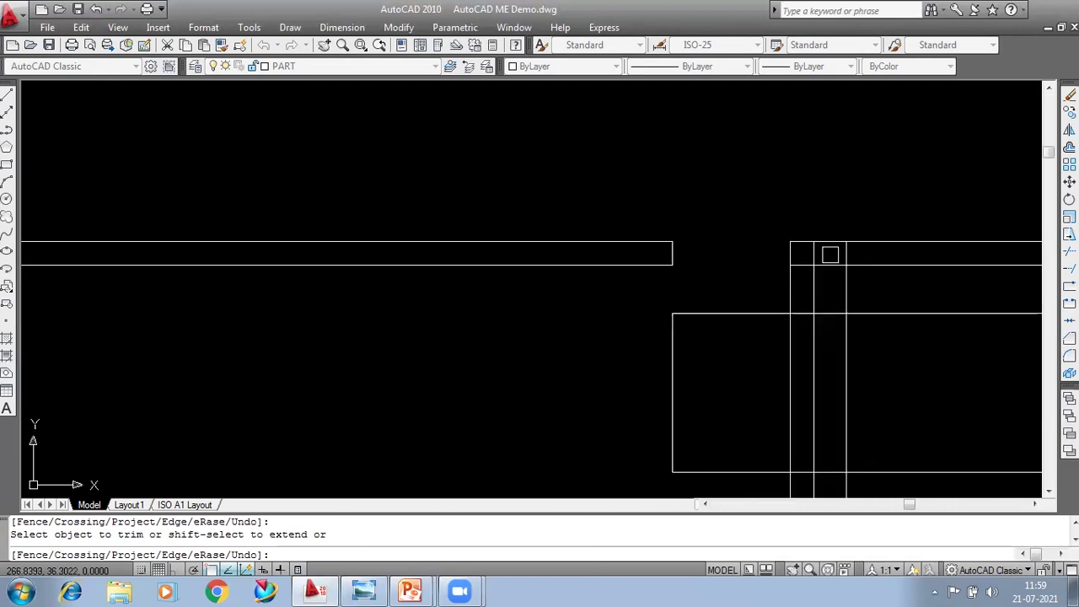
{"action": "left_click", "coordinate": [805, 242]}
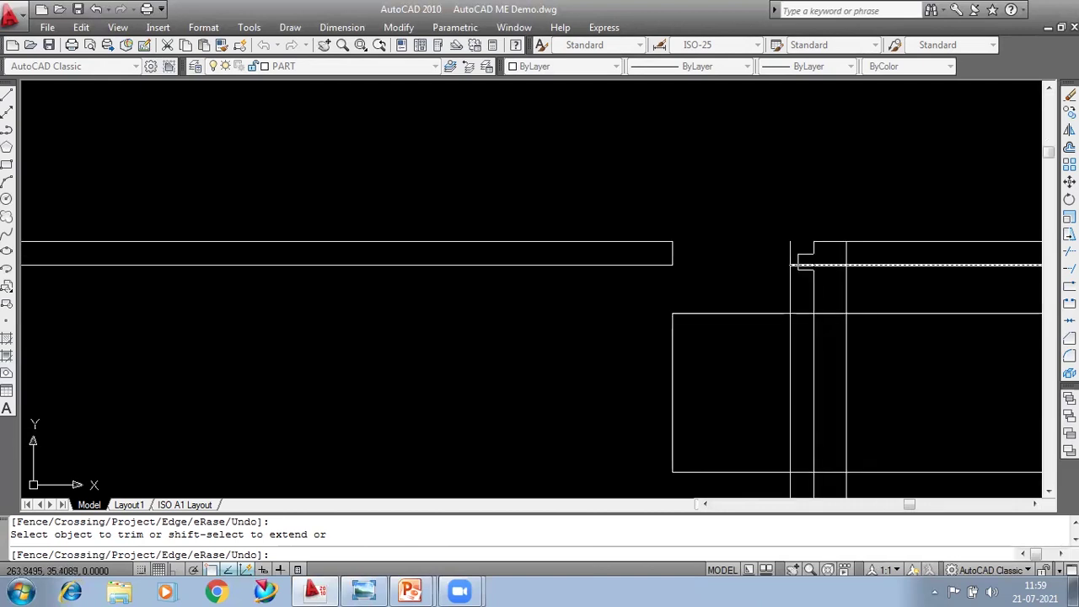
{"action": "left_click", "coordinate": [799, 265]}
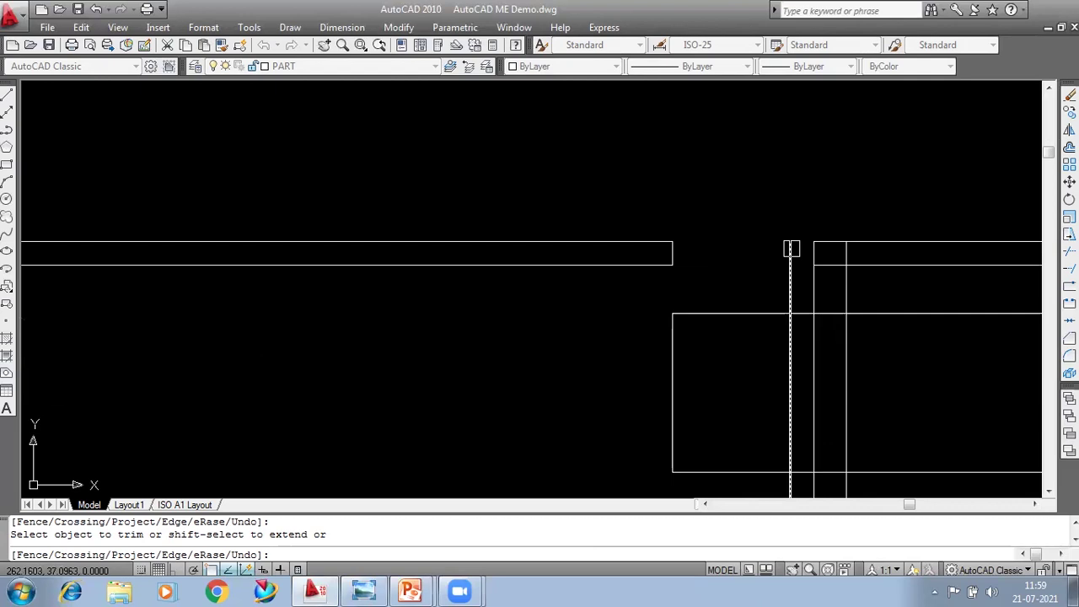
{"action": "key", "text": "ctrl+z"}
{"action": "left_click", "coordinate": [791, 251]}
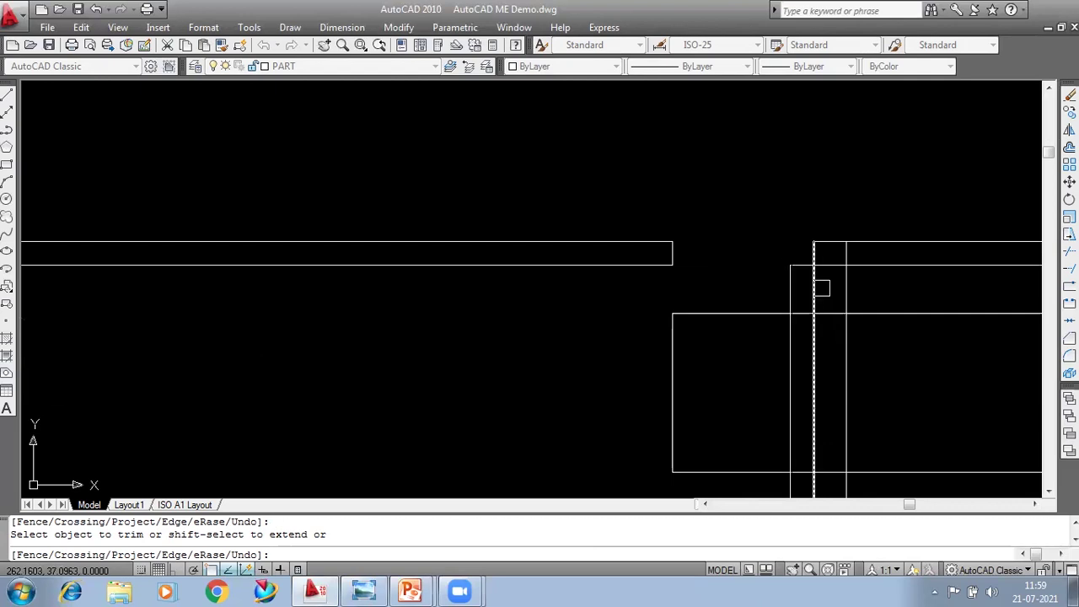
Step: Trim the lower lines' excess segments and leftover stub into the stepped outline
{"action": "scroll", "coordinate": [816, 287], "scroll_direction": "down", "scroll_amount": 2}
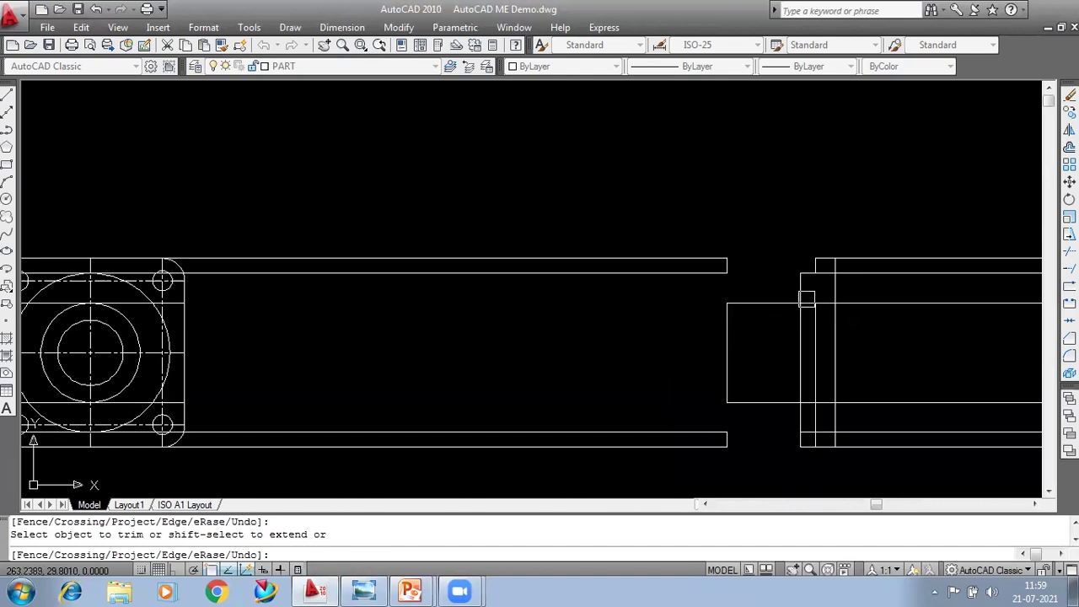
{"action": "scroll", "coordinate": [806, 298], "scroll_direction": "up", "scroll_amount": 2}
{"action": "key", "text": "ctrl+z"}
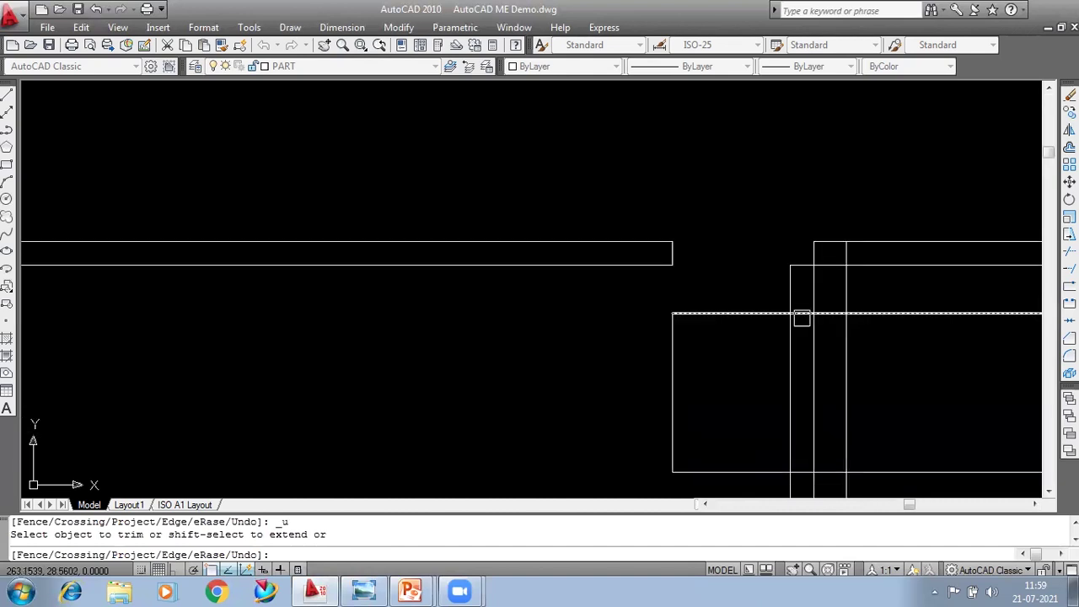
{"action": "left_click", "coordinate": [799, 316]}
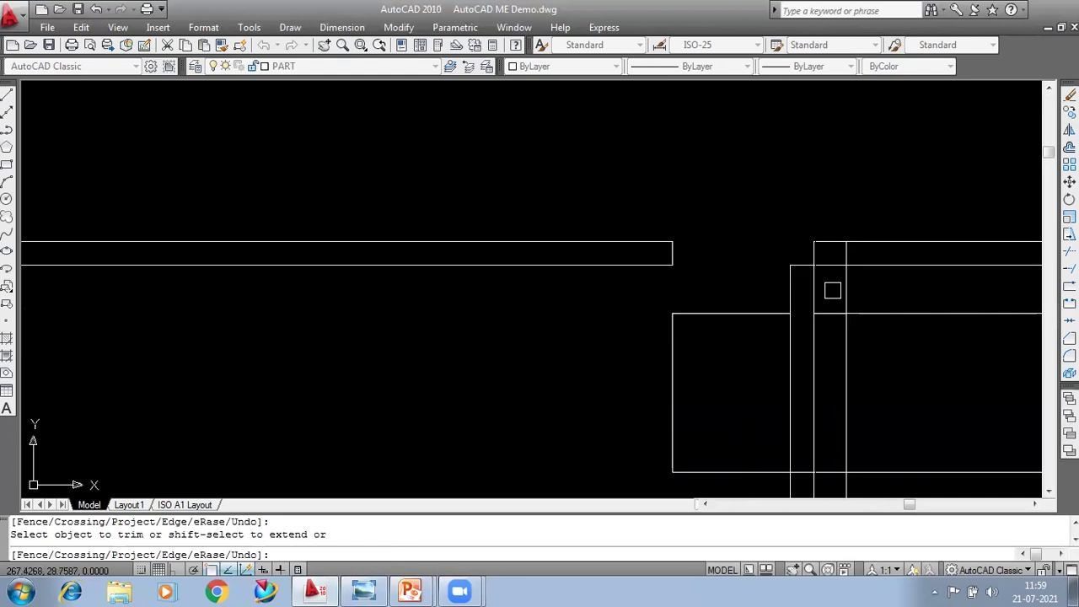
{"action": "mouse_move", "coordinate": [825, 263]}
{"action": "middle_mouse_down"}
{"action": "mouse_move", "coordinate": [814, 274]}
{"action": "mouse_move", "coordinate": [786, 180]}
{"action": "middle_mouse_up"}
{"action": "left_click", "coordinate": [759, 353]}
{"action": "left_click", "coordinate": [793, 353]}
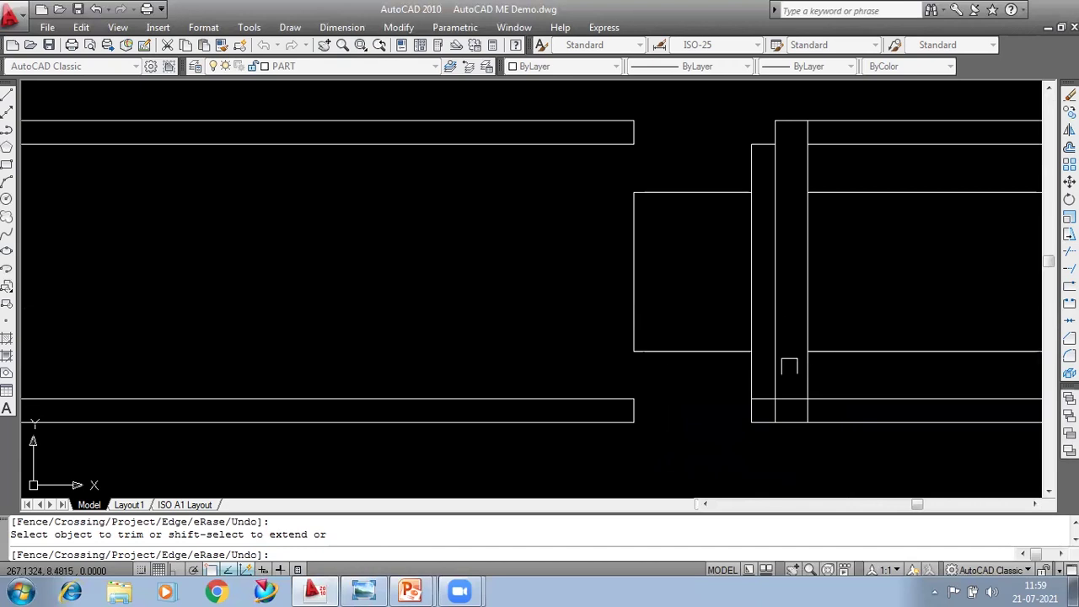
{"action": "left_click", "coordinate": [763, 422]}
{"action": "left_click", "coordinate": [751, 411]}
{"action": "scroll", "coordinate": [710, 423], "scroll_direction": "down", "scroll_amount": 2}
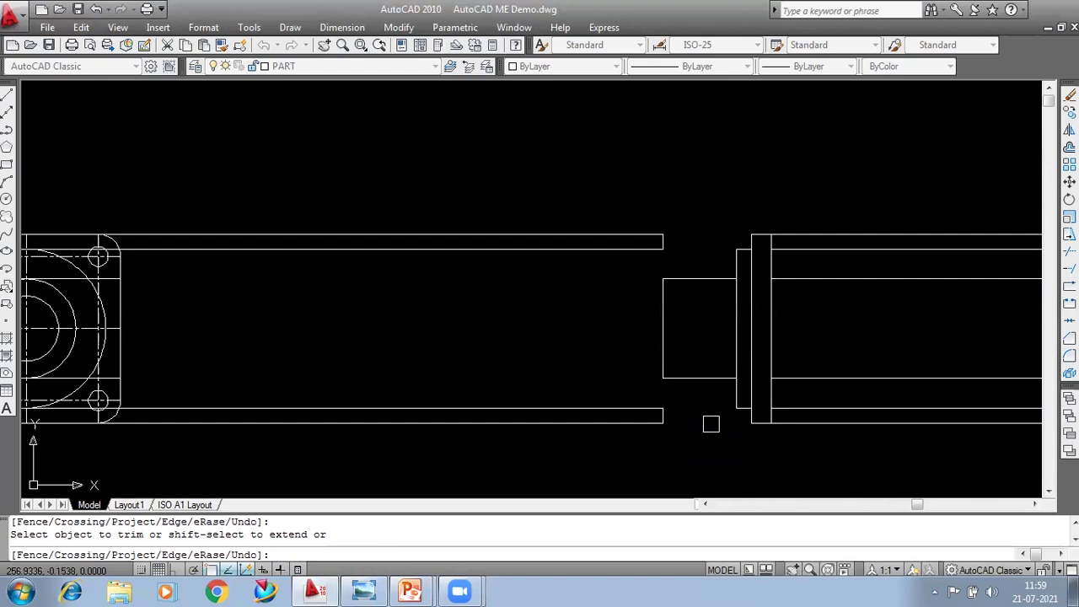
{"action": "key", "text": "Escape"}
Step: Trim and erase the leftover lines extending right of the flange
{"action": "type", "text": "t"}
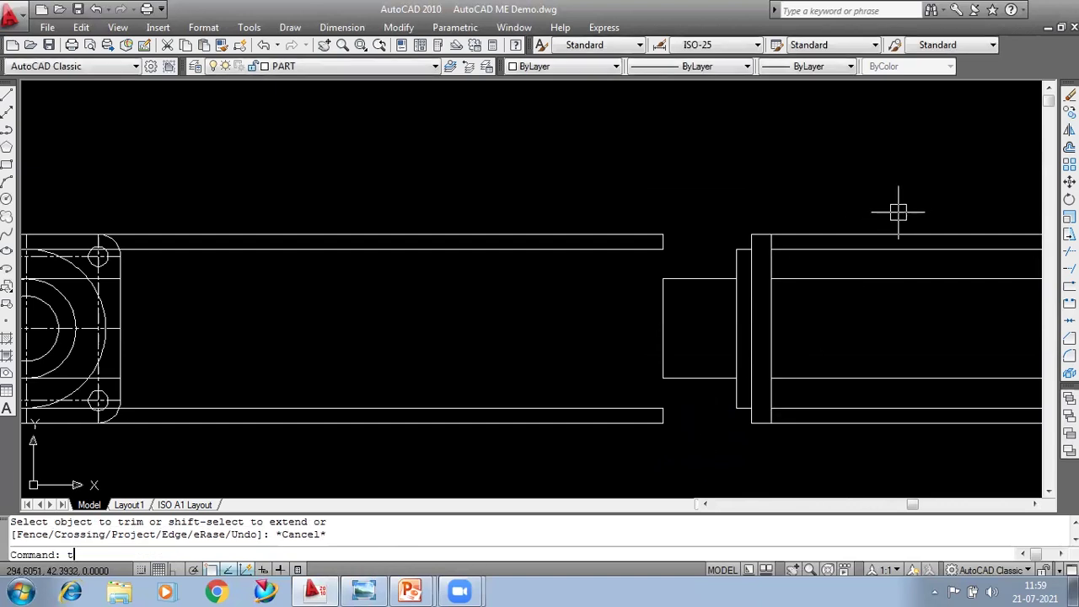
{"action": "type", "text": "im"}
{"action": "key", "text": "Return"}
{"action": "key", "text": "Return"}
{"action": "left_click", "coordinate": [898, 212]}
{"action": "left_click", "coordinate": [819, 455]}
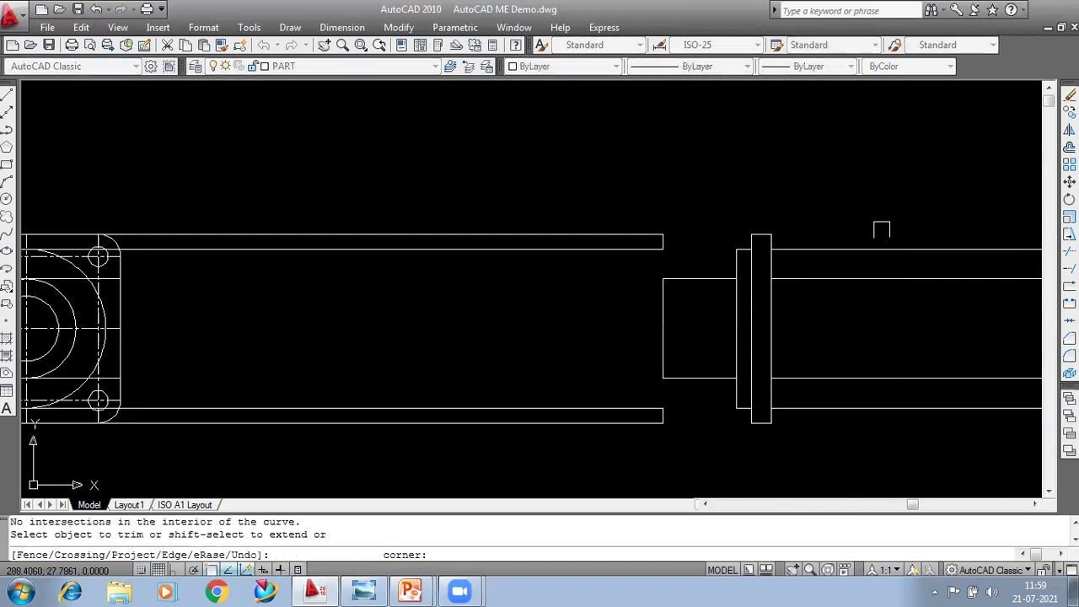
{"action": "left_click", "coordinate": [902, 204]}
{"action": "left_click", "coordinate": [829, 472]}
{"action": "type", "text": "e"}
{"action": "key", "text": "Return"}
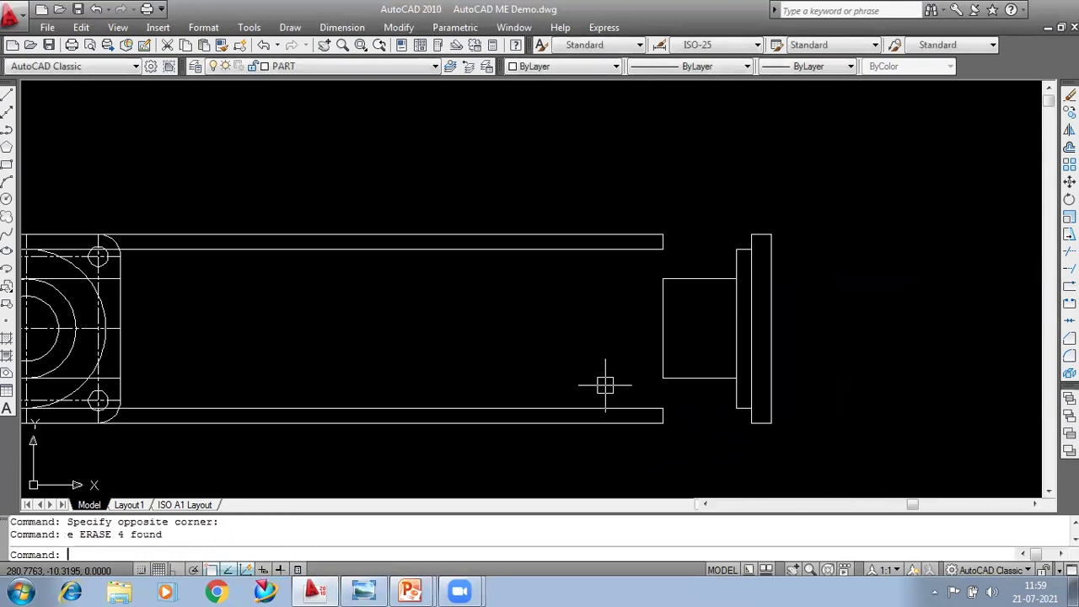
Step: Erase the four horizontal projection lines
{"action": "left_click", "coordinate": [574, 201]}
{"action": "left_click", "coordinate": [460, 484]}
{"action": "type", "text": "e"}
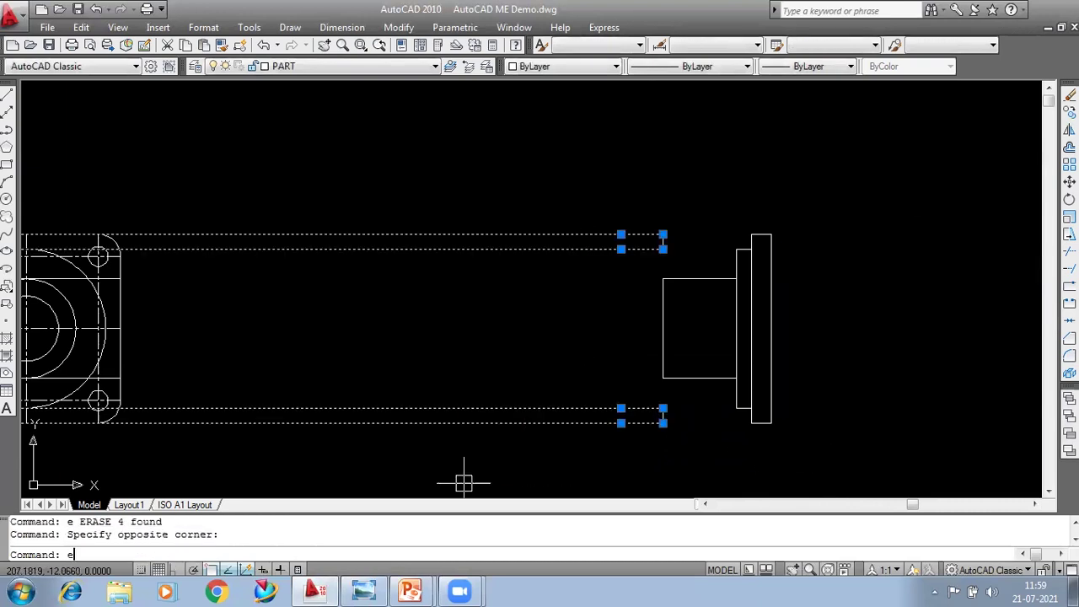
{"action": "key", "text": "Return"}
Step: Erase the short upper and lower stub lines
{"action": "left_click", "coordinate": [670, 230]}
{"action": "left_click", "coordinate": [637, 252]}
{"action": "left_click", "coordinate": [699, 411]}
{"action": "left_click", "coordinate": [639, 446]}
{"action": "type", "text": "e"}
{"action": "key", "text": "Return"}
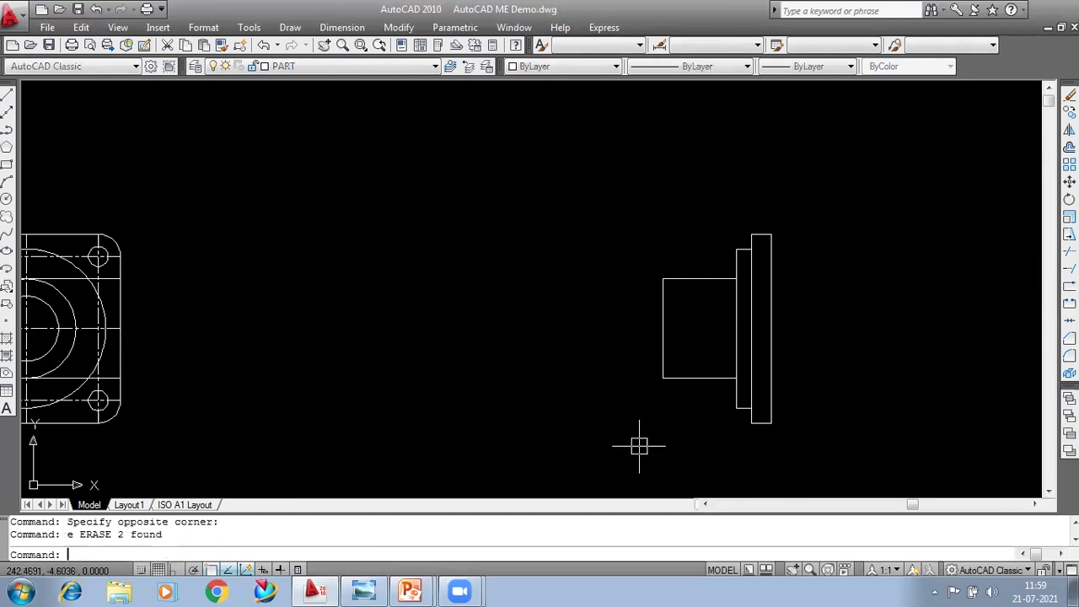
{"action": "scroll", "coordinate": [635, 228], "scroll_direction": "down", "scroll_amount": 1}
{"action": "middle_click_drag", "start_coordinate": [592, 322], "coordinate": [636, 337]}
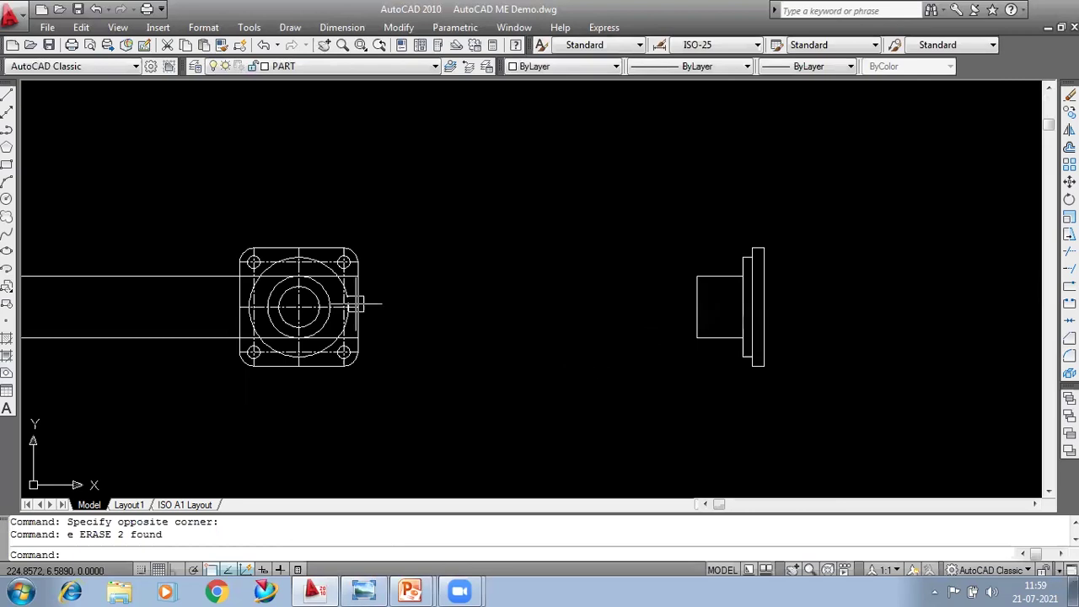
{"action": "scroll", "coordinate": [765, 270], "scroll_direction": "up", "scroll_amount": 2}
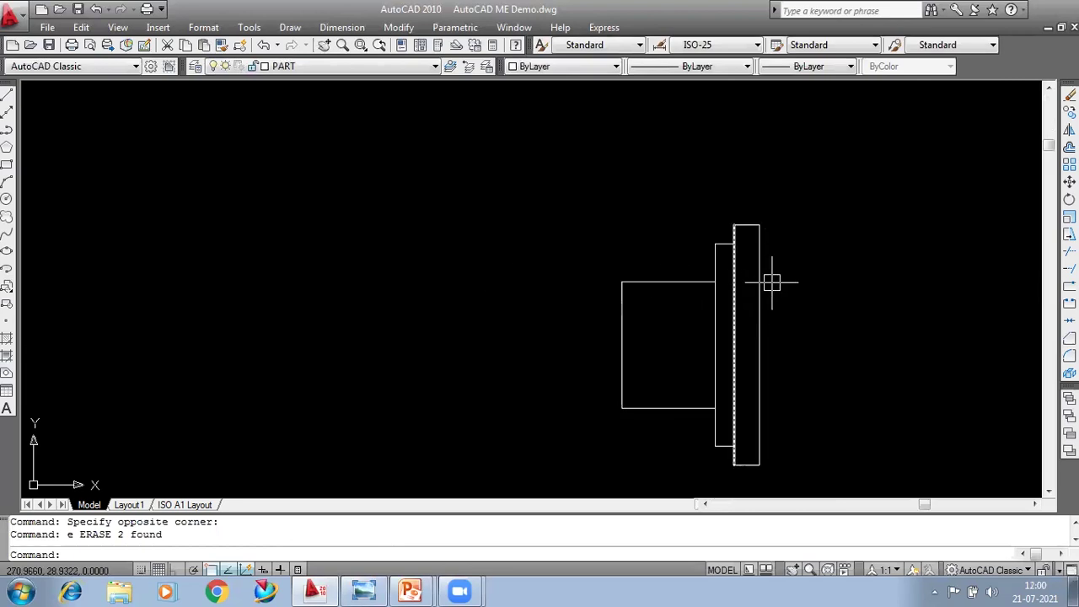
{"action": "scroll", "coordinate": [770, 280], "scroll_direction": "down", "scroll_amount": 2}
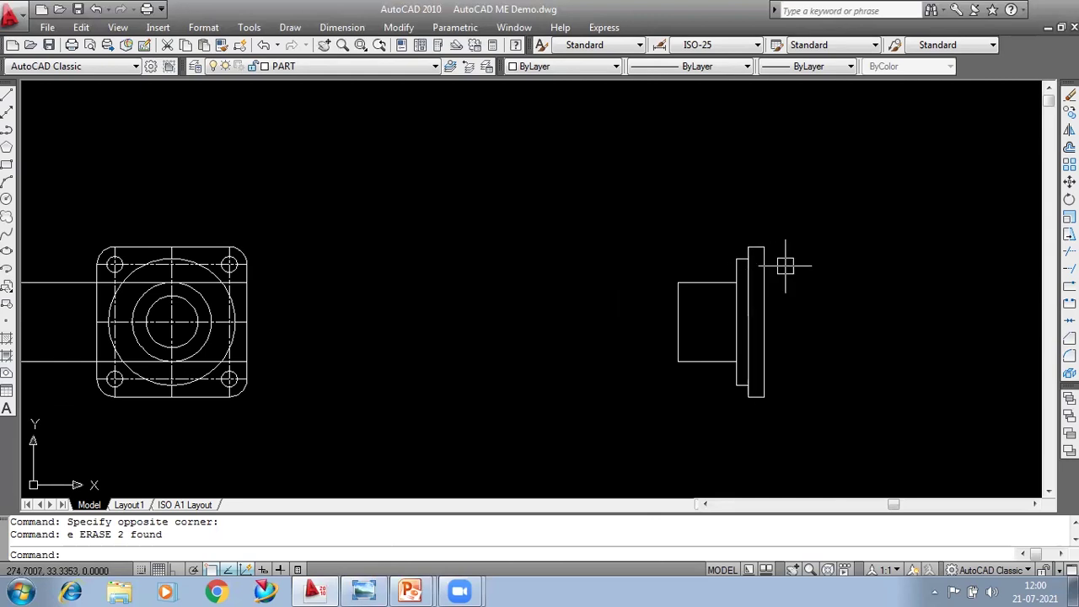
Step: Make HIDDEN2 the current linetype and draw a hidden line from the front view's top-right corner
{"action": "left_click", "coordinate": [705, 71]}
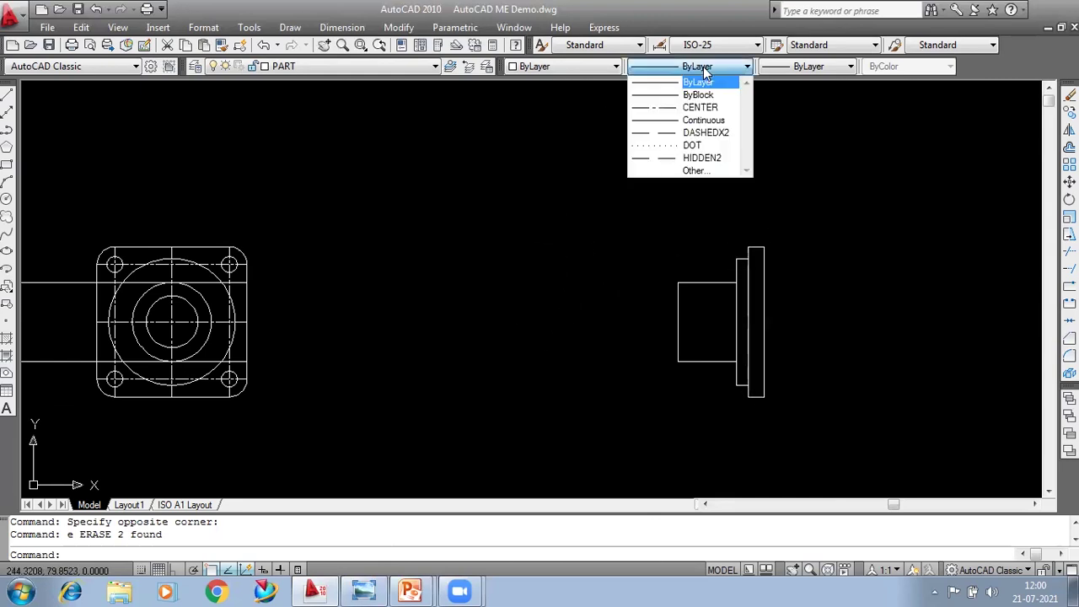
{"action": "left_click", "coordinate": [700, 159]}
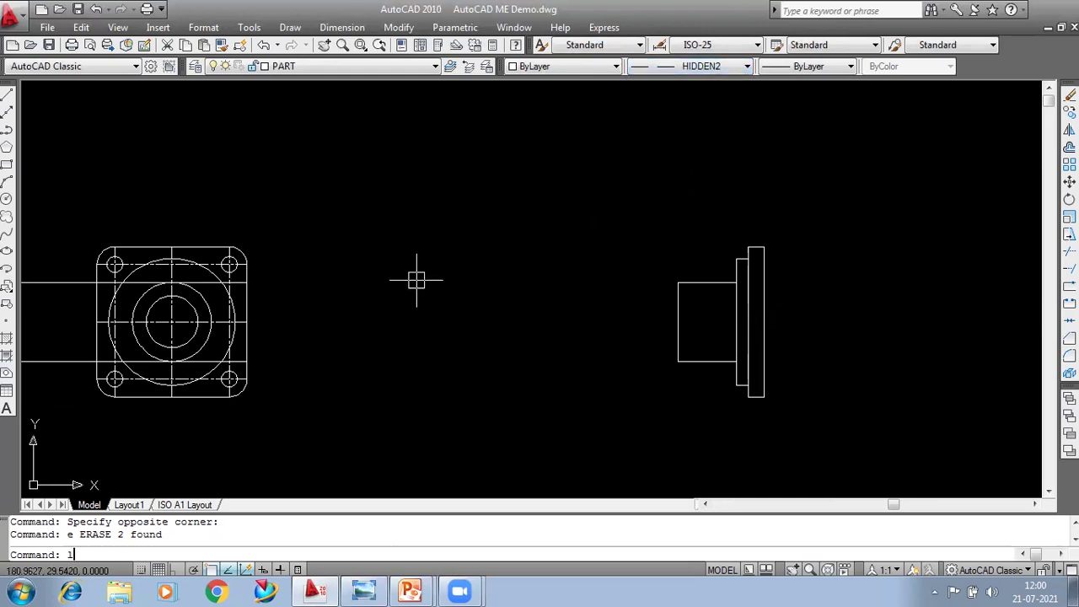
{"action": "key", "text": "Return"}
{"action": "left_click", "coordinate": [246, 254]}
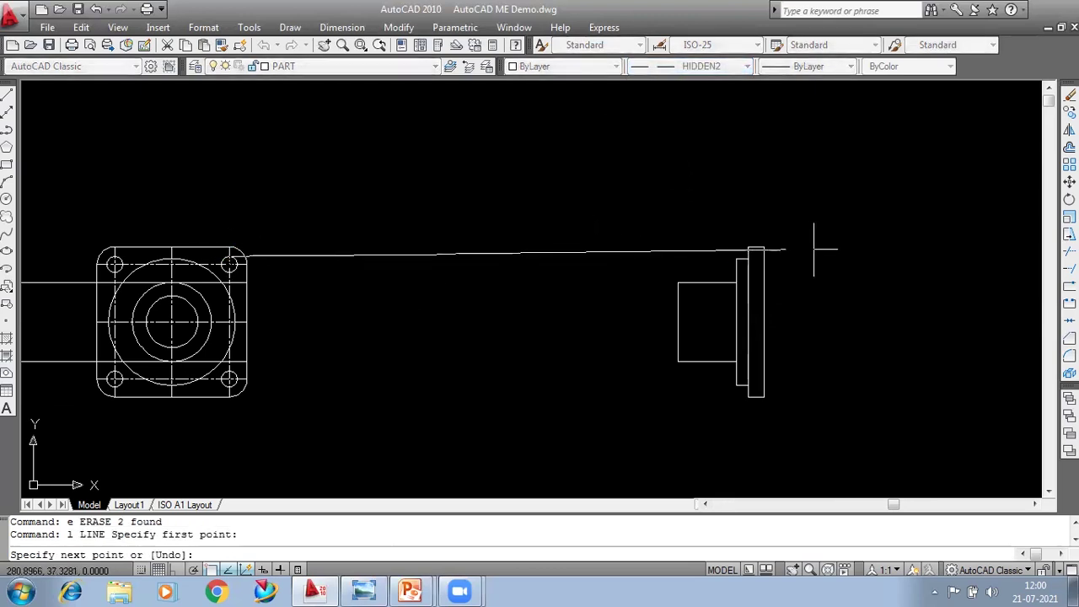
{"action": "left_click", "coordinate": [176, 569]}
{"action": "left_click", "coordinate": [834, 253]}
{"action": "key", "text": "Return"}
{"action": "key", "text": "Return"}
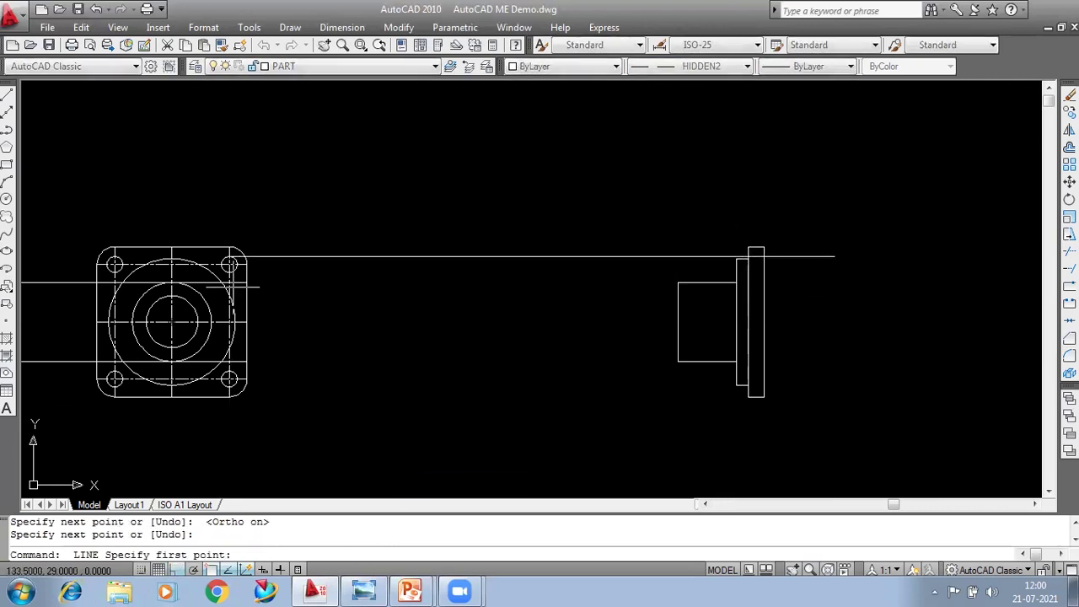
Step: Draw a second hidden line from the upper-right bolt hole across the side view
{"action": "left_click", "coordinate": [229, 274]}
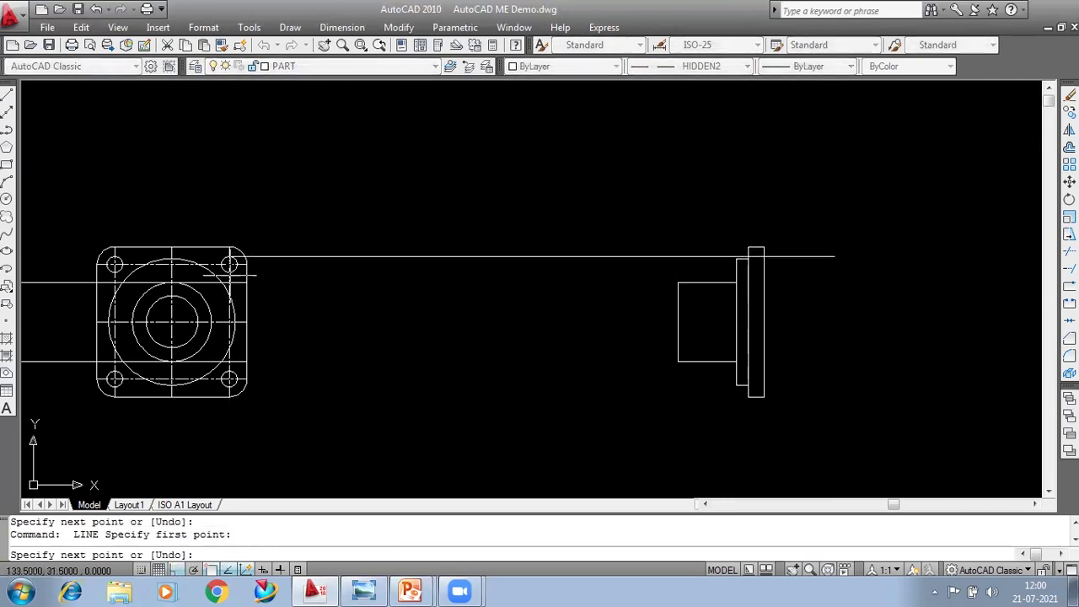
{"action": "left_click", "coordinate": [834, 272]}
{"action": "key", "text": "Return"}
{"action": "scroll", "coordinate": [744, 274], "scroll_direction": "up", "scroll_amount": 5}
{"action": "scroll", "coordinate": [745, 274], "scroll_direction": "up", "scroll_amount": 3}
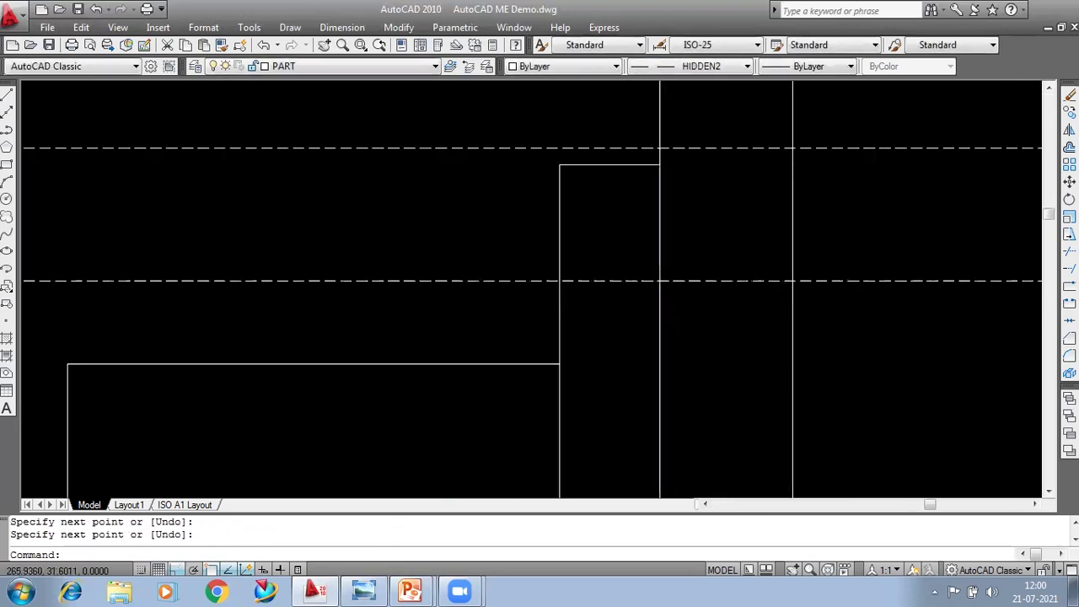
{"action": "scroll", "coordinate": [717, 245], "scroll_direction": "down", "scroll_amount": 2}
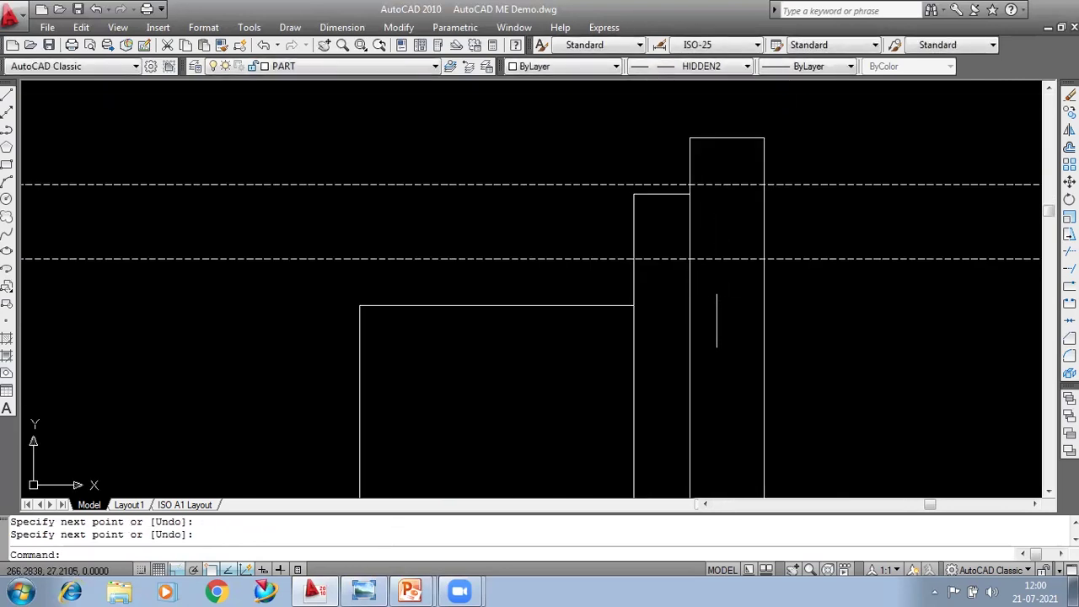
{"action": "type", "text": "tr"}
Step: Trim the dashed lines back to the flange's right face
{"action": "key", "text": "Return"}
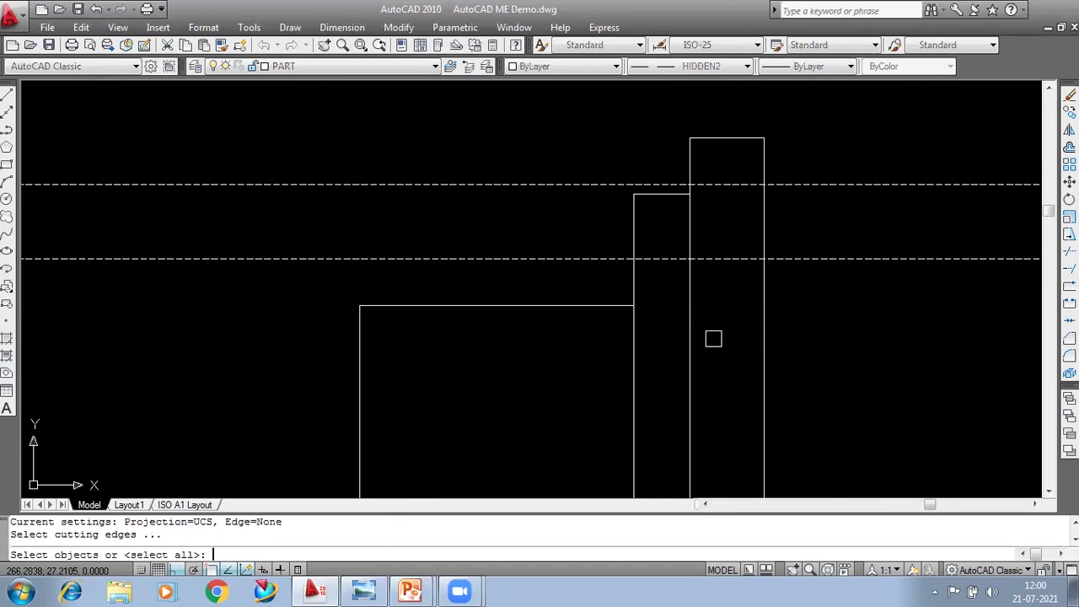
{"action": "left_click", "coordinate": [690, 219]}
{"action": "left_click", "coordinate": [762, 218]}
{"action": "key", "text": "Return"}
{"action": "left_click", "coordinate": [864, 154]}
{"action": "left_click", "coordinate": [821, 265]}
{"action": "left_click", "coordinate": [820, 275]}
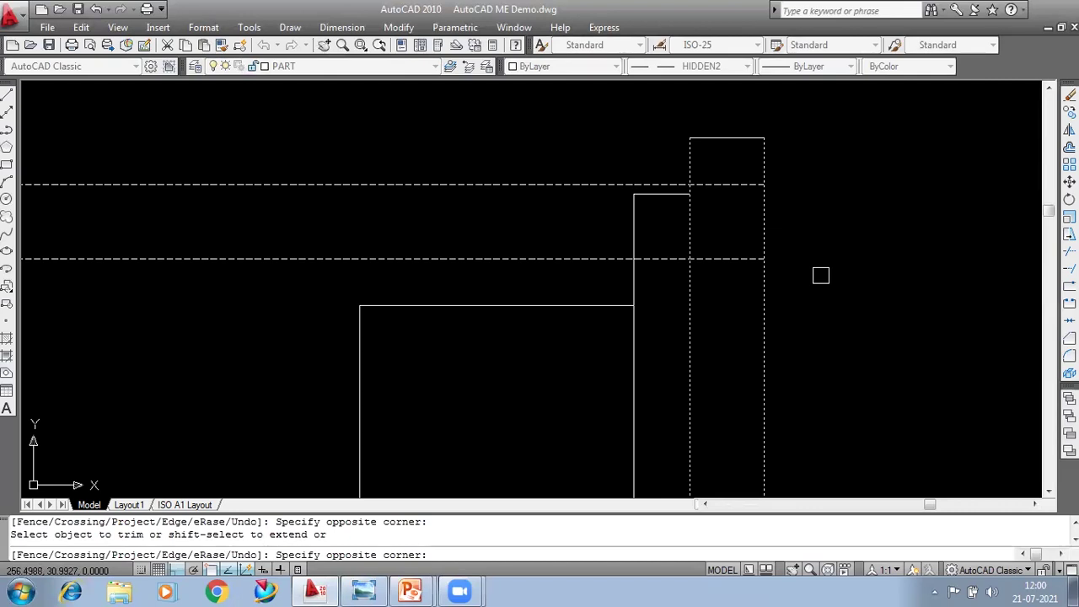
{"action": "left_click", "coordinate": [820, 275]}
{"action": "key", "text": "Escape"}
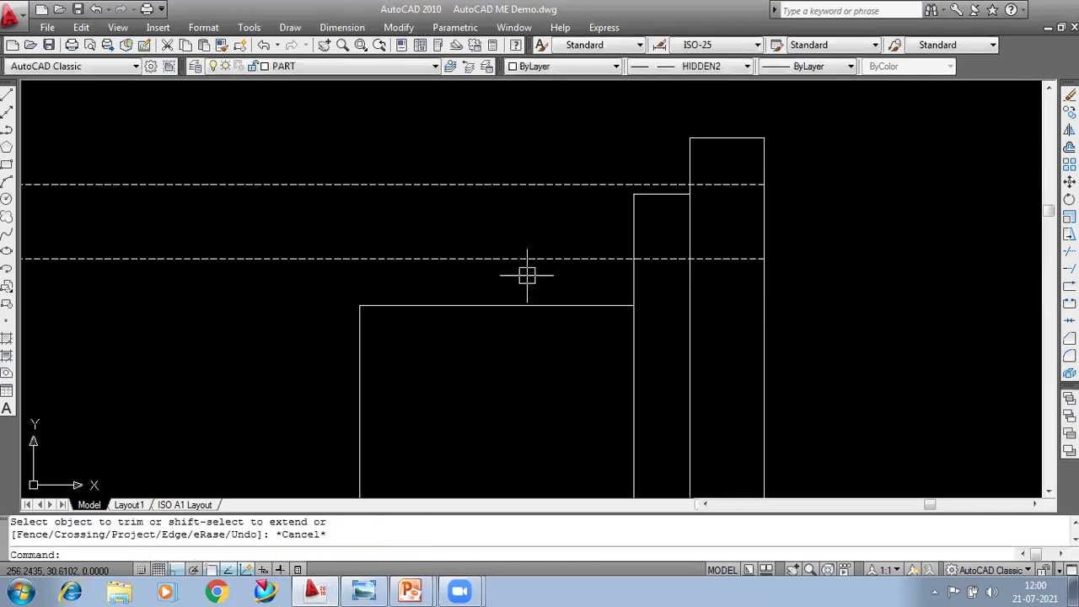
{"action": "type", "text": "tr"}
Step: Trim the remaining dashed lines at the flange's outer edge and zoom out
{"action": "key", "text": "Return"}
{"action": "left_click", "coordinate": [694, 230]}
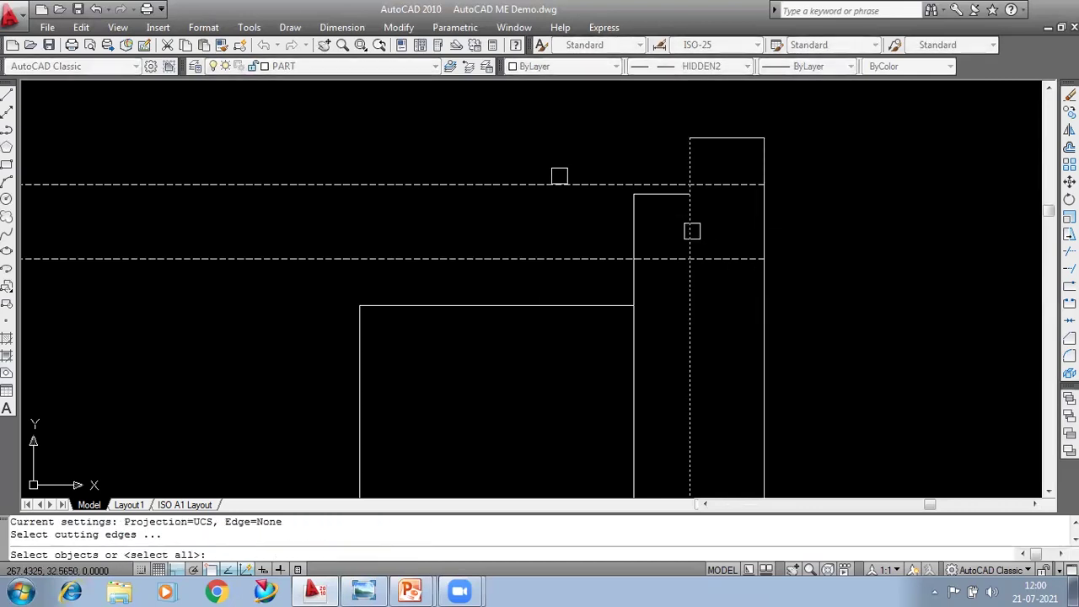
{"action": "key", "text": "Return"}
{"action": "left_click", "coordinate": [557, 153]}
{"action": "left_click", "coordinate": [481, 299]}
{"action": "key", "text": "Escape"}
{"action": "scroll", "coordinate": [529, 270], "scroll_direction": "down", "scroll_amount": 2}
{"action": "scroll", "coordinate": [758, 253], "scroll_direction": "down", "scroll_amount": 1}
{"action": "scroll", "coordinate": [802, 155], "scroll_direction": "down", "scroll_amount": 1}
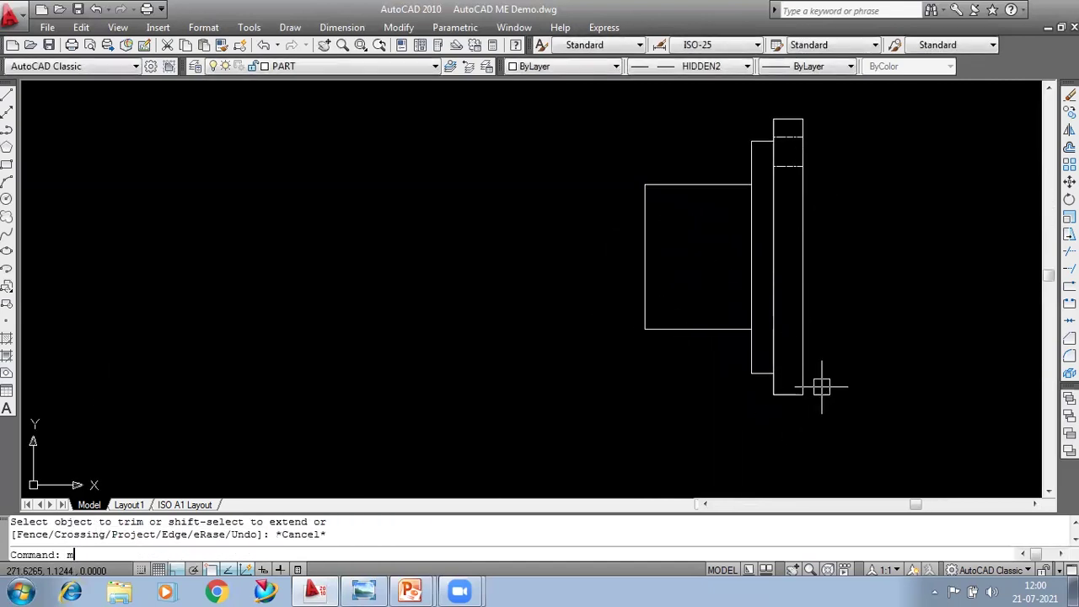
Step: Mirror the two hidden lines across the horizontal axis, keeping the originals
{"action": "key", "text": "Return"}
{"action": "left_click", "coordinate": [801, 211]}
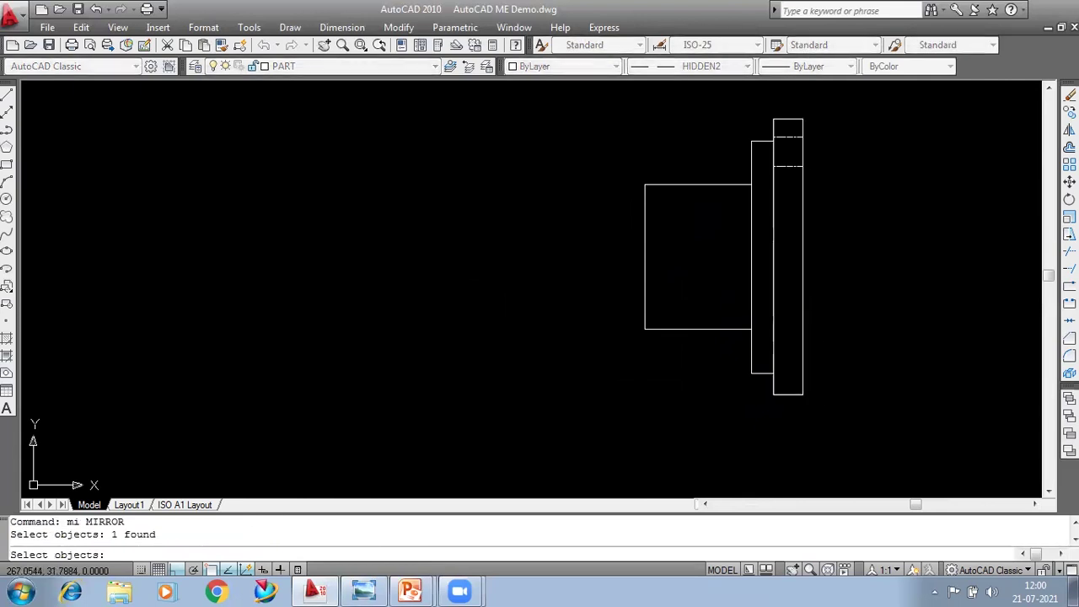
{"action": "left_click", "coordinate": [779, 229]}
{"action": "key", "text": "Return"}
{"action": "left_click", "coordinate": [772, 259]}
{"action": "left_click", "coordinate": [831, 257]}
{"action": "key", "text": "Return"}
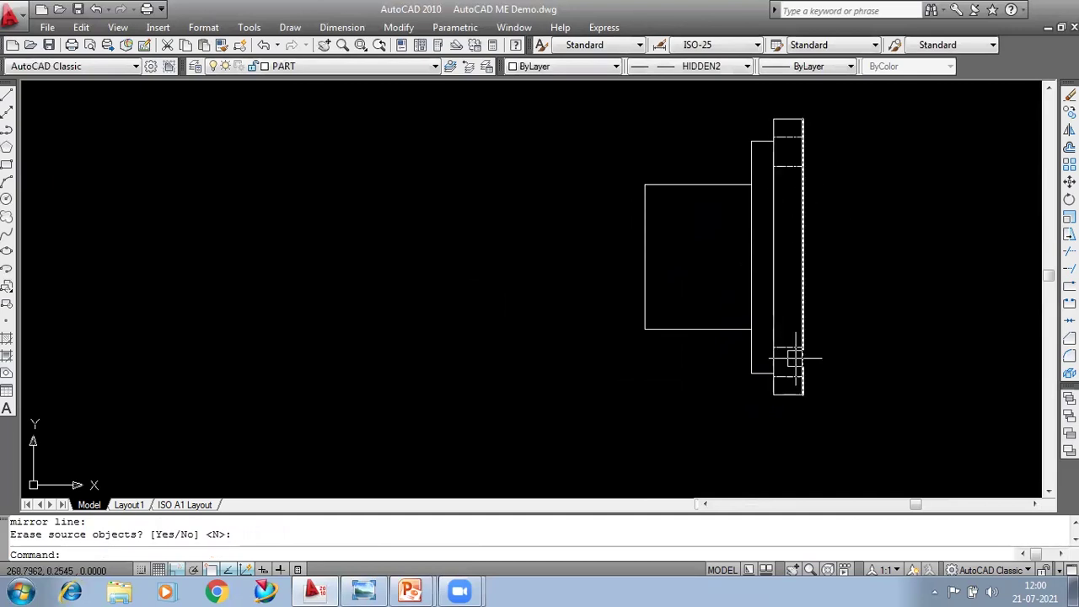
Step: Erase the two long horizontal construction lines
{"action": "scroll", "coordinate": [822, 356], "scroll_direction": "down", "scroll_amount": 1}
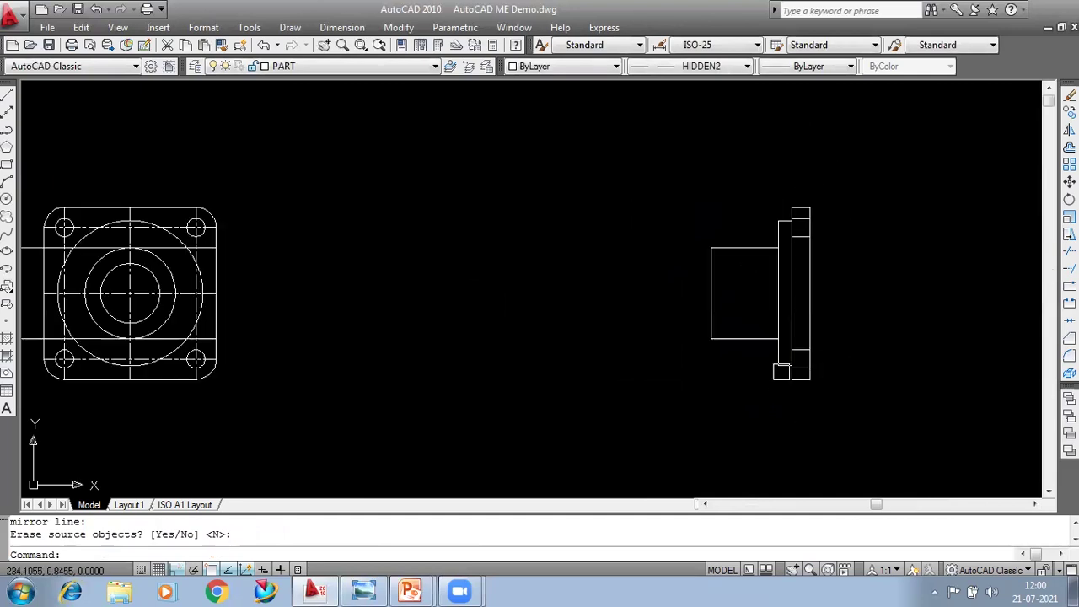
{"action": "middle_click_drag", "start_coordinate": [649, 375], "coordinate": [688, 365]}
{"action": "middle_click_drag", "start_coordinate": [451, 320], "coordinate": [522, 324]}
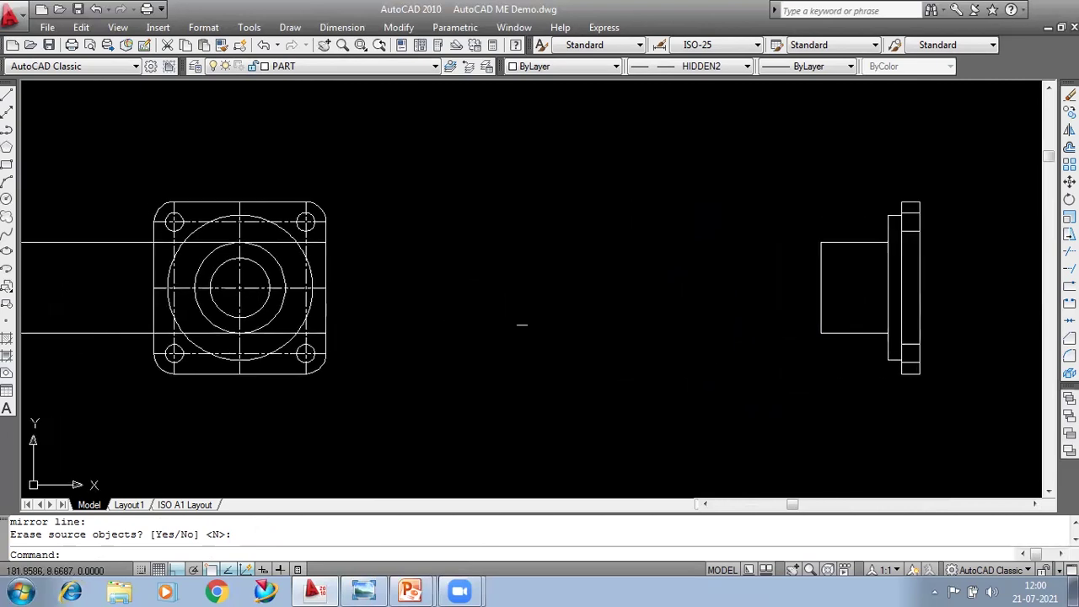
{"action": "left_click_drag", "start_coordinate": [122, 221], "coordinate": [68, 370]}
{"action": "type", "text": "e"}
{"action": "key", "text": "Return"}
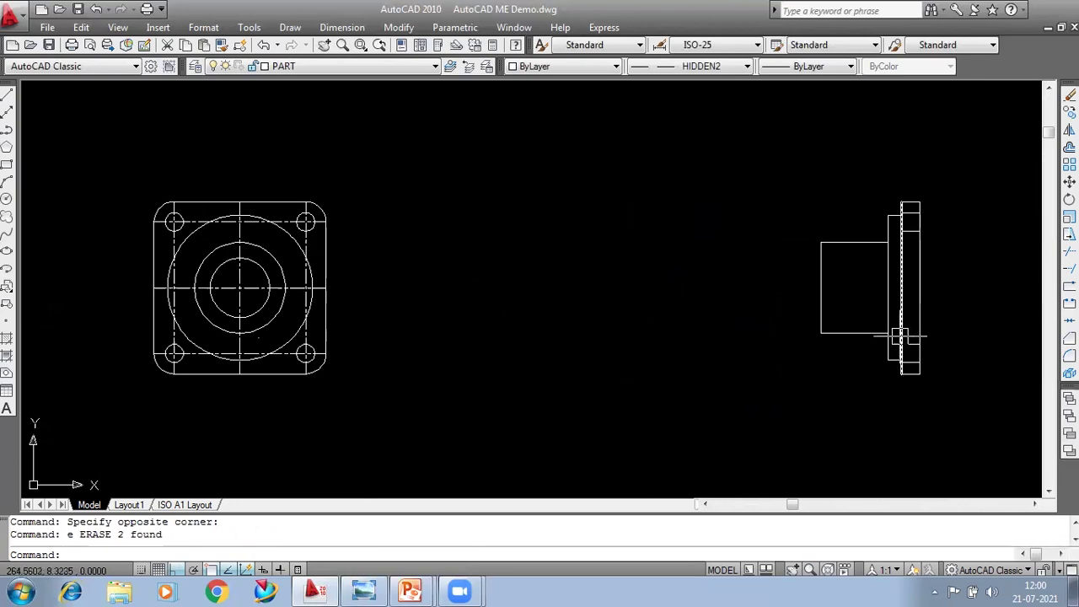
Step: Open the Layer dropdown on the Layers toolbar after briefly checking the Dimension menu
{"action": "mouse_move", "coordinate": [440, 332]}
{"action": "middle_mouse_down"}
{"action": "mouse_move", "coordinate": [439, 314]}
{"action": "mouse_move", "coordinate": [434, 325]}
{"action": "middle_mouse_up"}
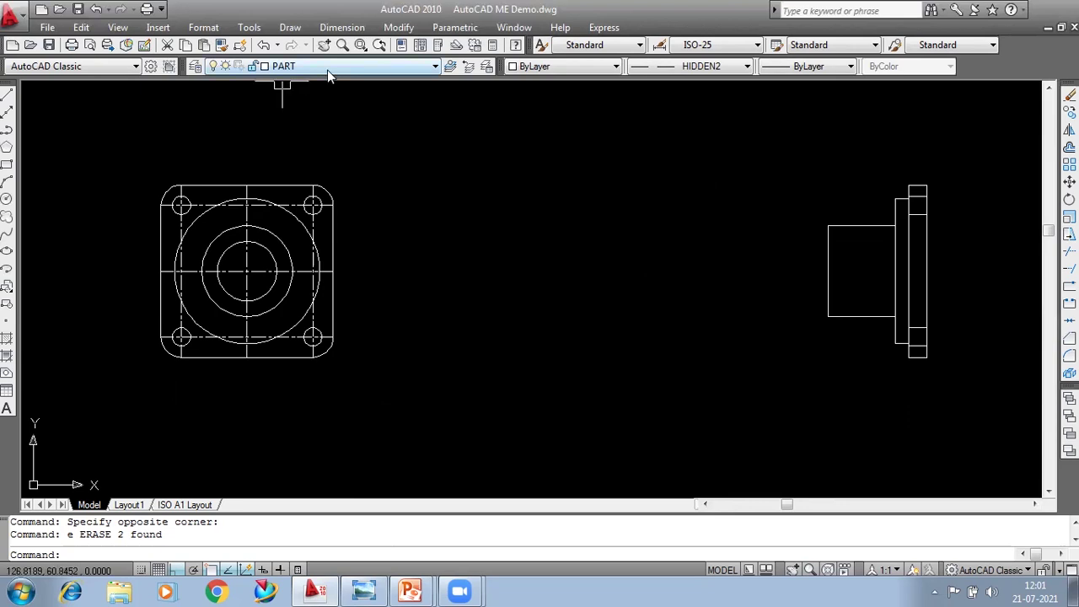
{"action": "left_click", "coordinate": [339, 27]}
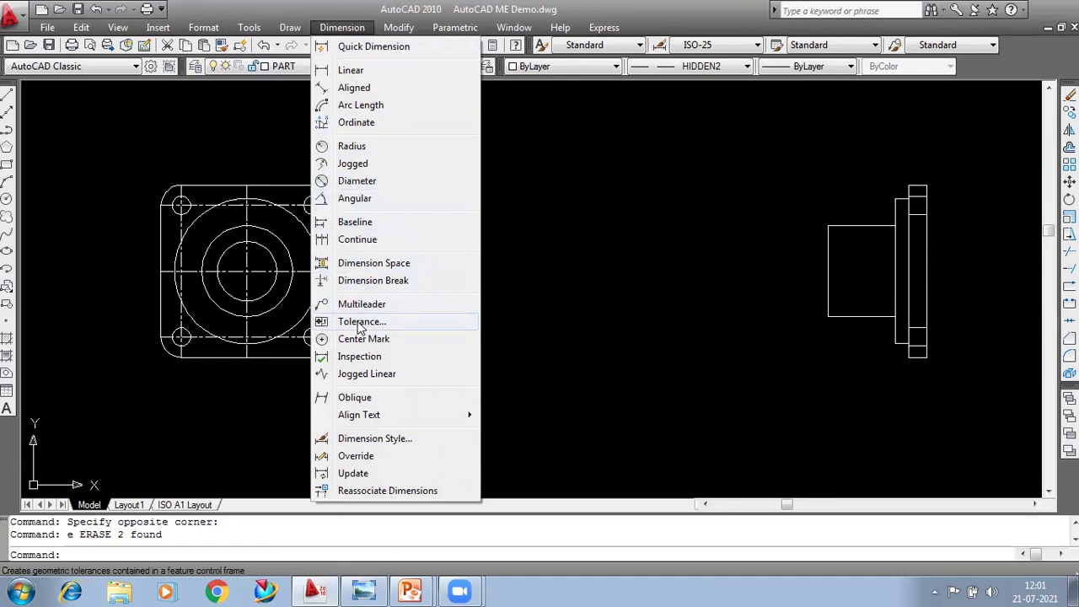
{"action": "left_click", "coordinate": [579, 172]}
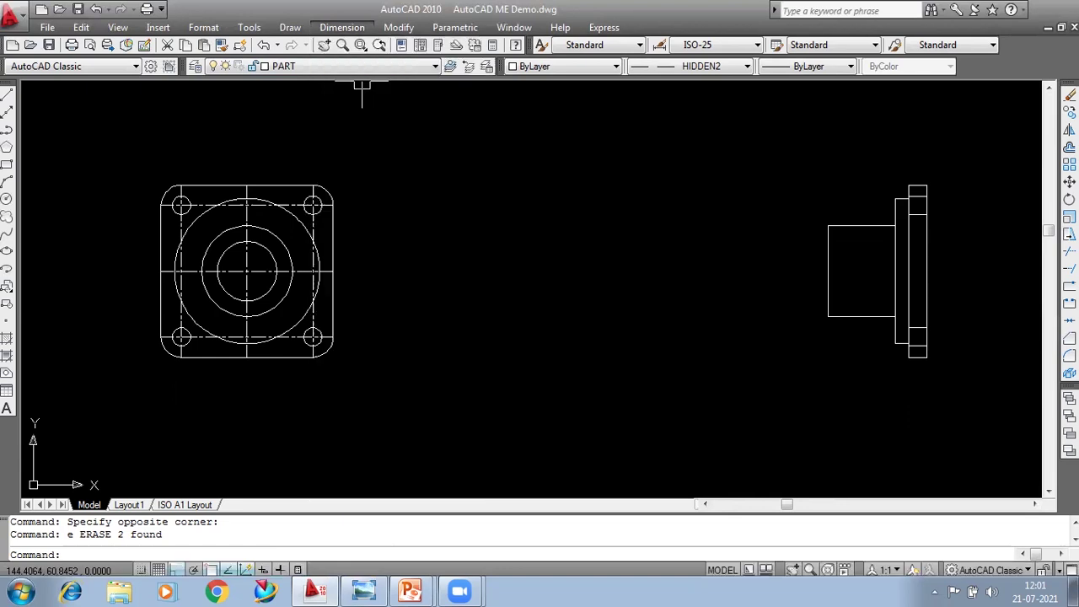
{"action": "left_click", "coordinate": [286, 66]}
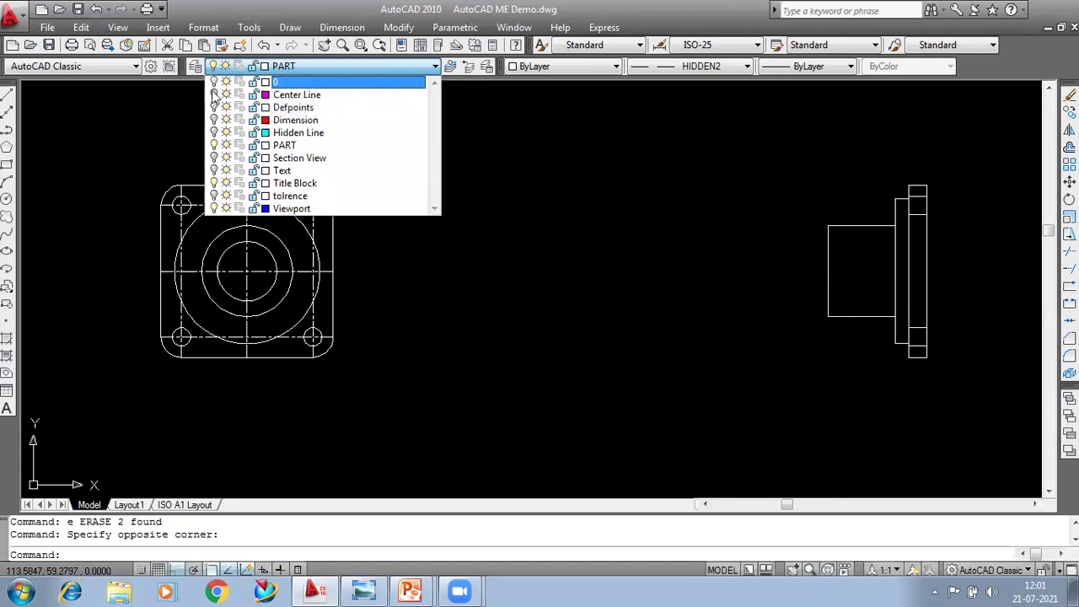
Step: Toggle the Center Line layer off and back on, then turn on the Hidden Line layer
{"action": "left_click", "coordinate": [463, 151]}
{"action": "left_click", "coordinate": [603, 330]}
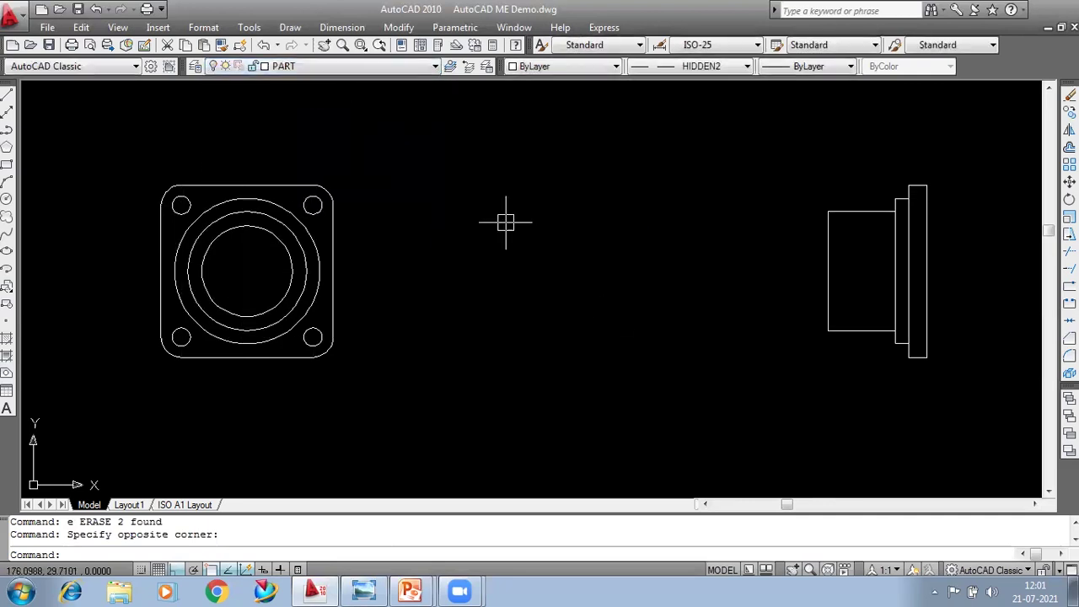
{"action": "middle_click_drag", "start_coordinate": [416, 244], "coordinate": [424, 255]}
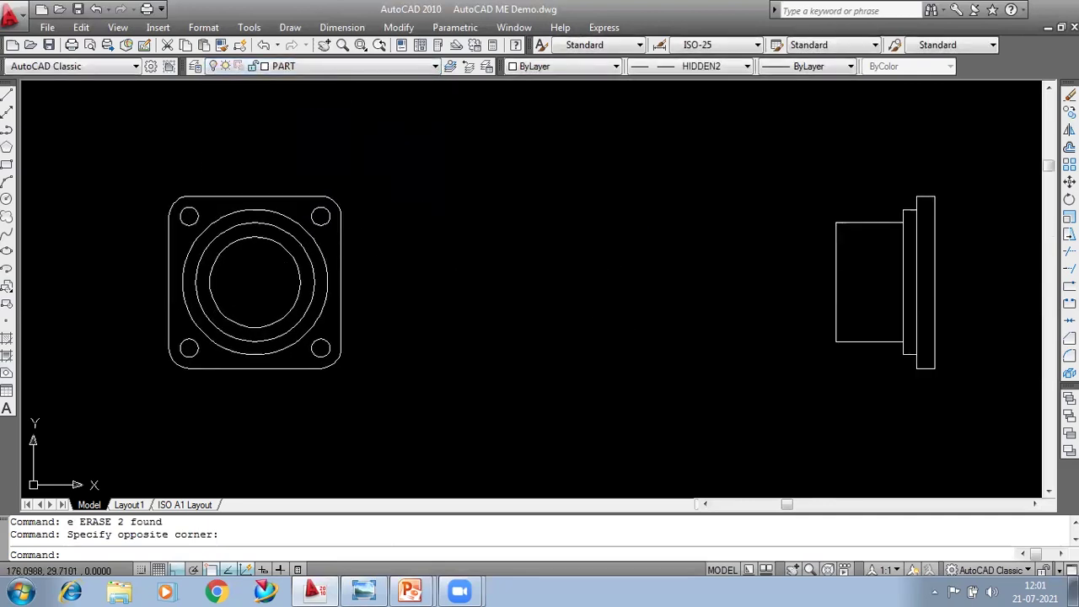
{"action": "left_click", "coordinate": [328, 68]}
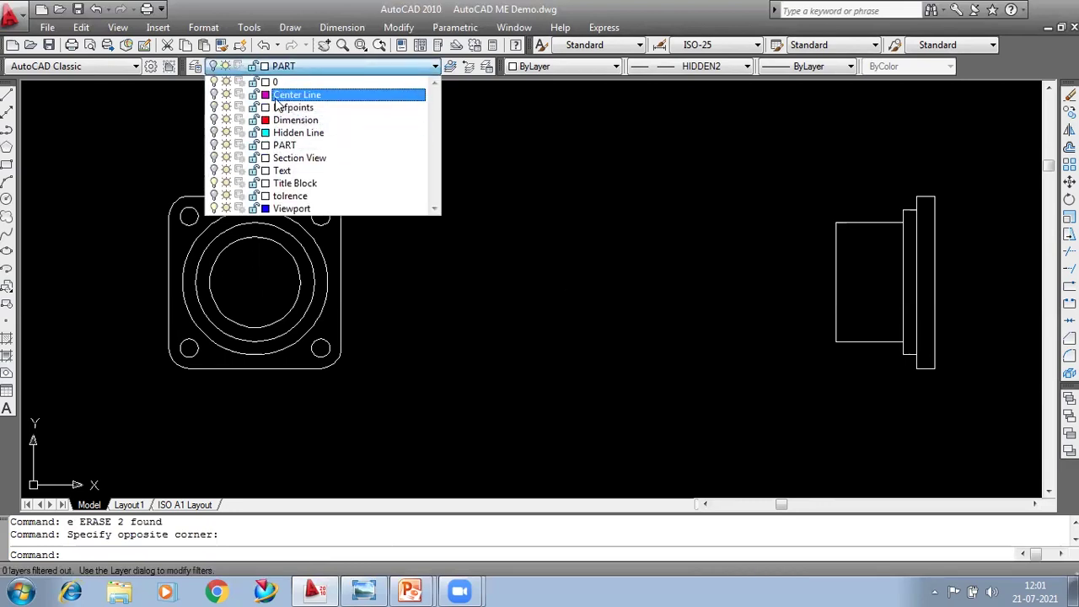
{"action": "left_click", "coordinate": [214, 95]}
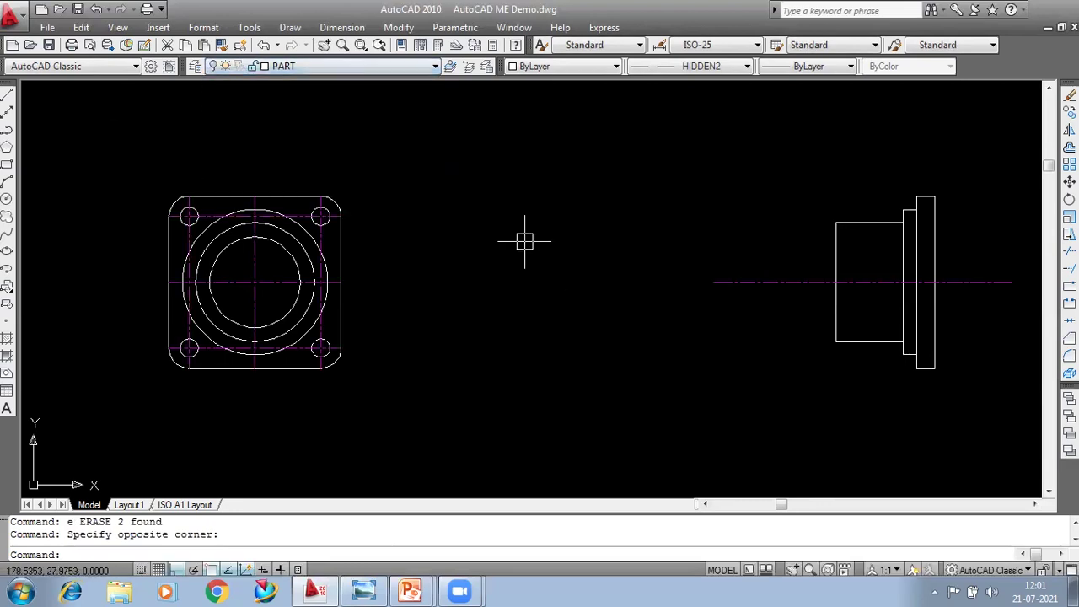
{"action": "left_click", "coordinate": [349, 66]}
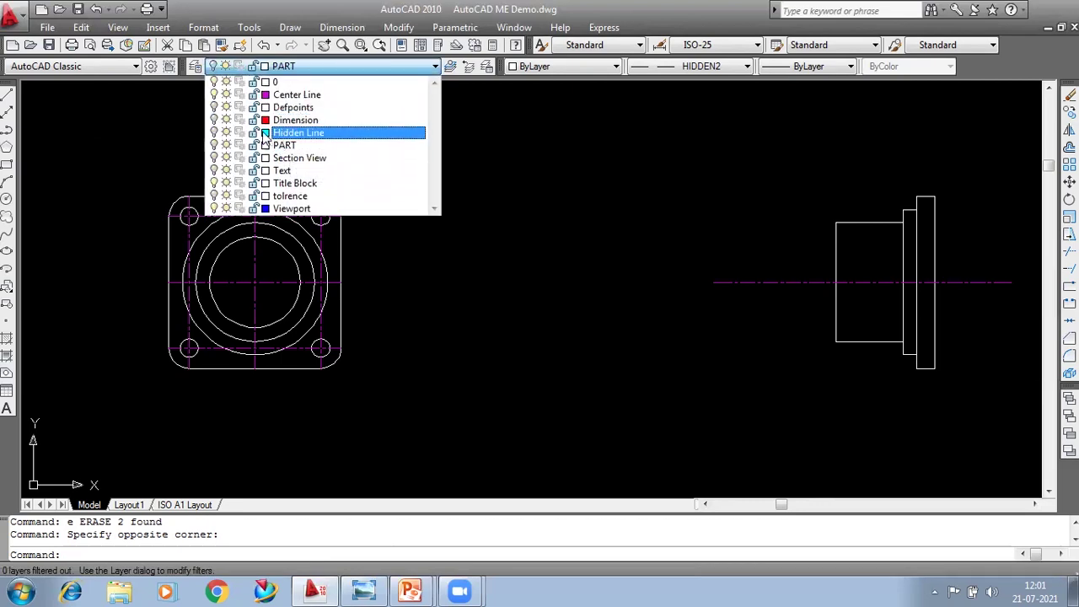
{"action": "left_click", "coordinate": [95, 158]}
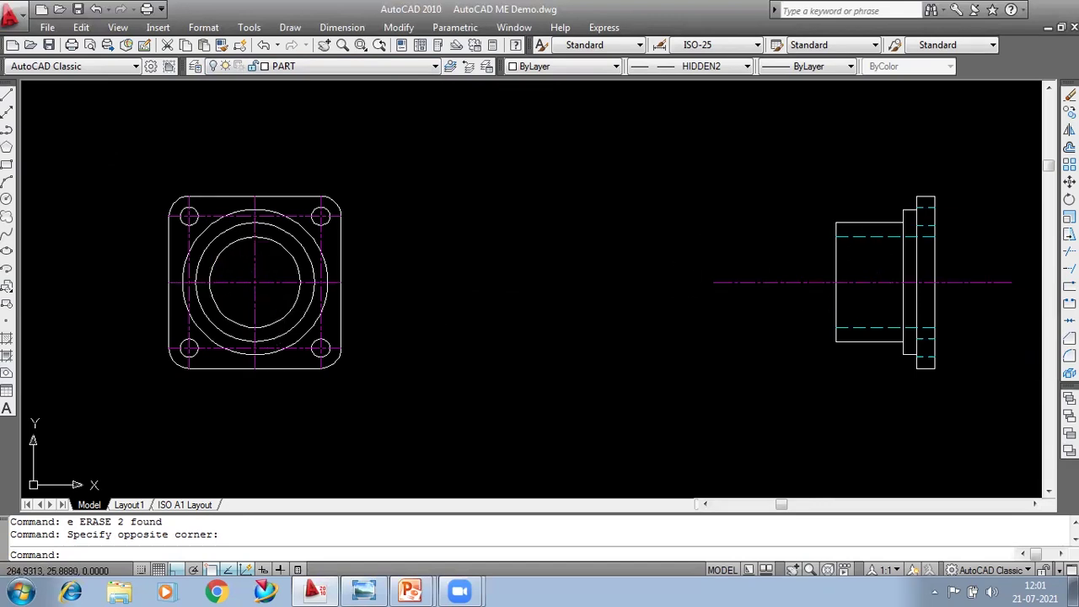
Step: Turn on the Dimension layer and centre the front view to show the red dimensions
{"action": "left_click", "coordinate": [294, 64]}
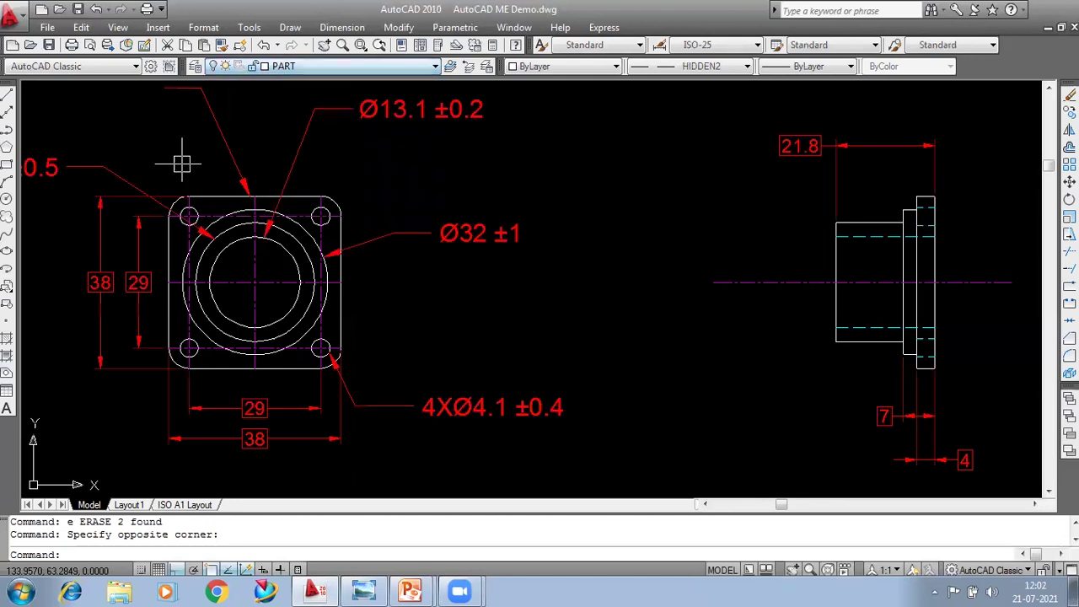
{"action": "mouse_move", "coordinate": [610, 308]}
{"action": "middle_mouse_down"}
{"action": "mouse_move", "coordinate": [704, 253]}
{"action": "mouse_move", "coordinate": [751, 252]}
{"action": "middle_mouse_up"}
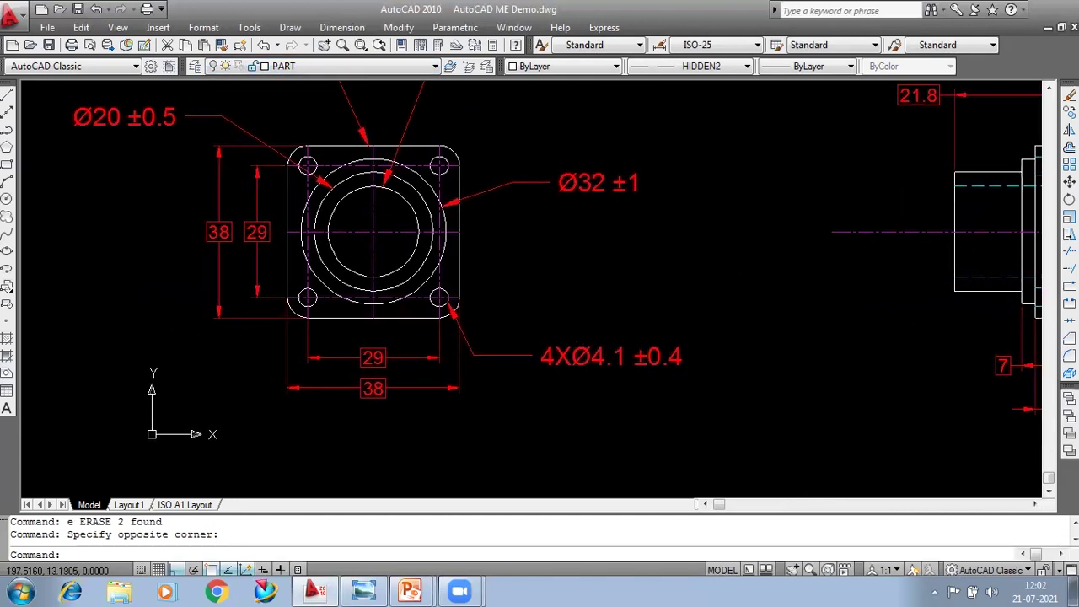
{"action": "middle_click_drag", "start_coordinate": [349, 250], "coordinate": [442, 278]}
{"action": "scroll", "coordinate": [443, 278], "scroll_direction": "up", "scroll_amount": 1}
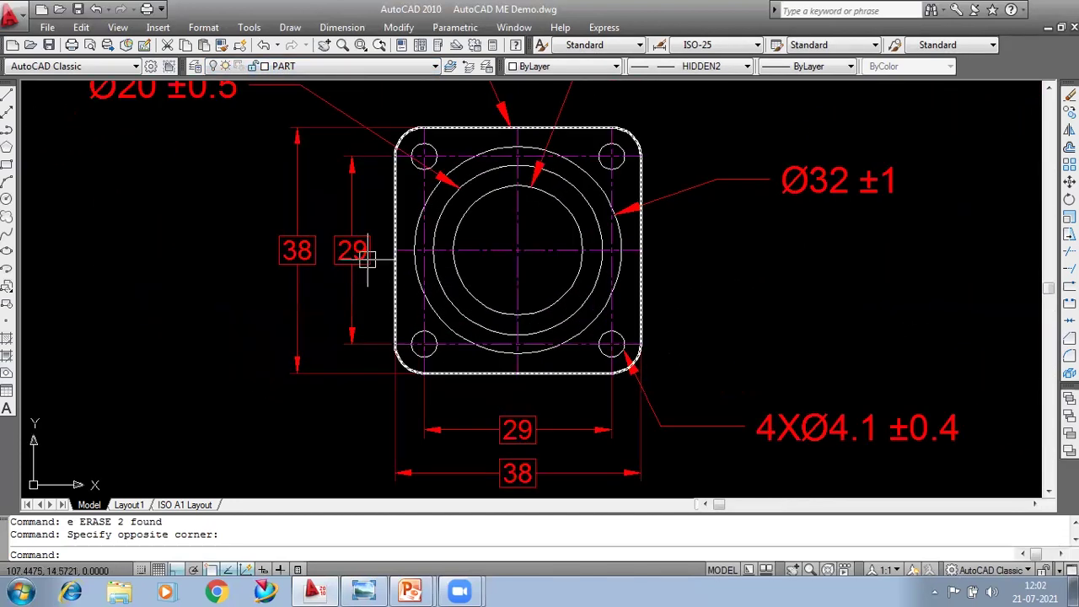
Step: Erase the old 38 and 29 dimensions and place a new vertical 38 dimension
{"action": "left_click", "coordinate": [379, 196]}
{"action": "left_click", "coordinate": [257, 274]}
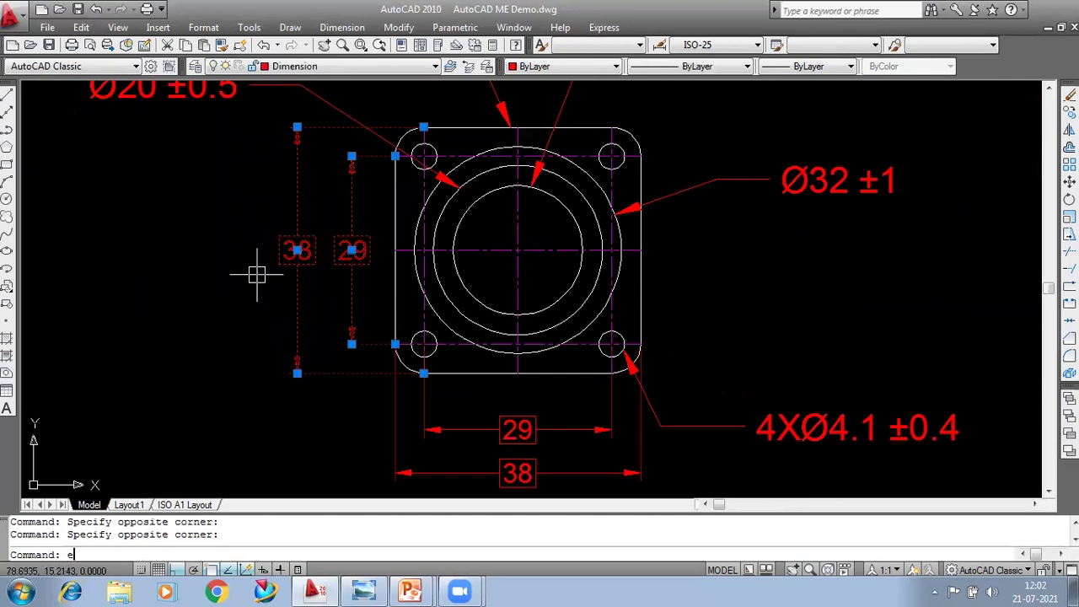
{"action": "key", "text": "Return"}
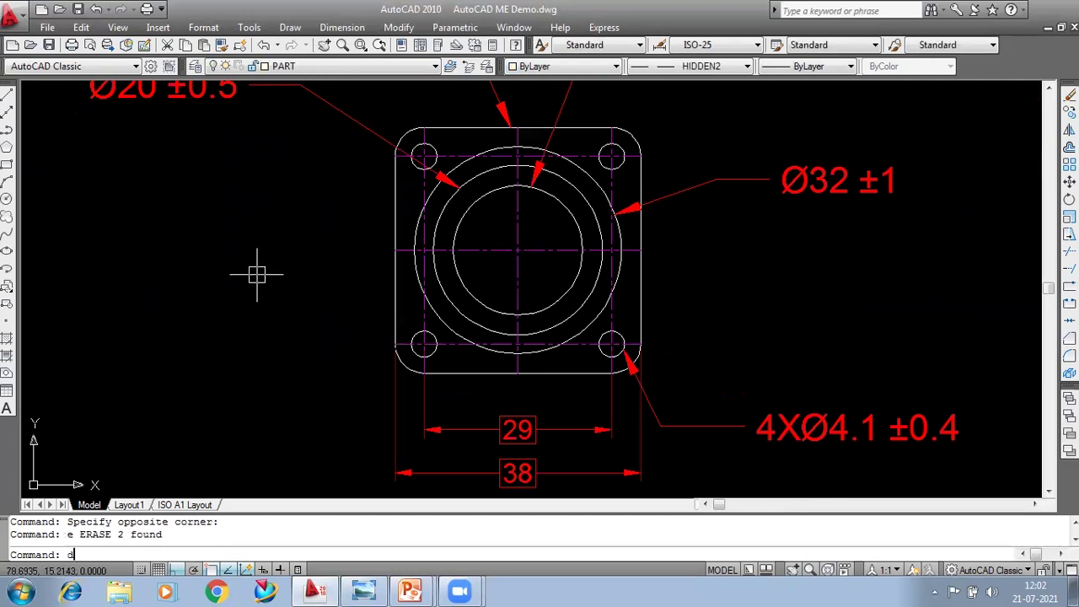
{"action": "key", "text": "Return"}
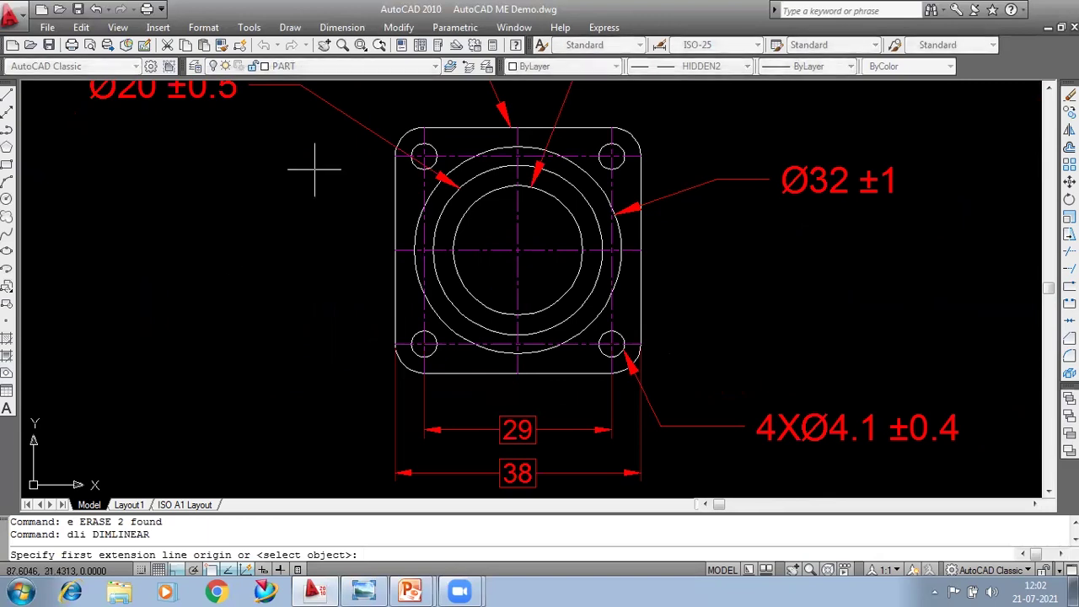
{"action": "left_click", "coordinate": [423, 127]}
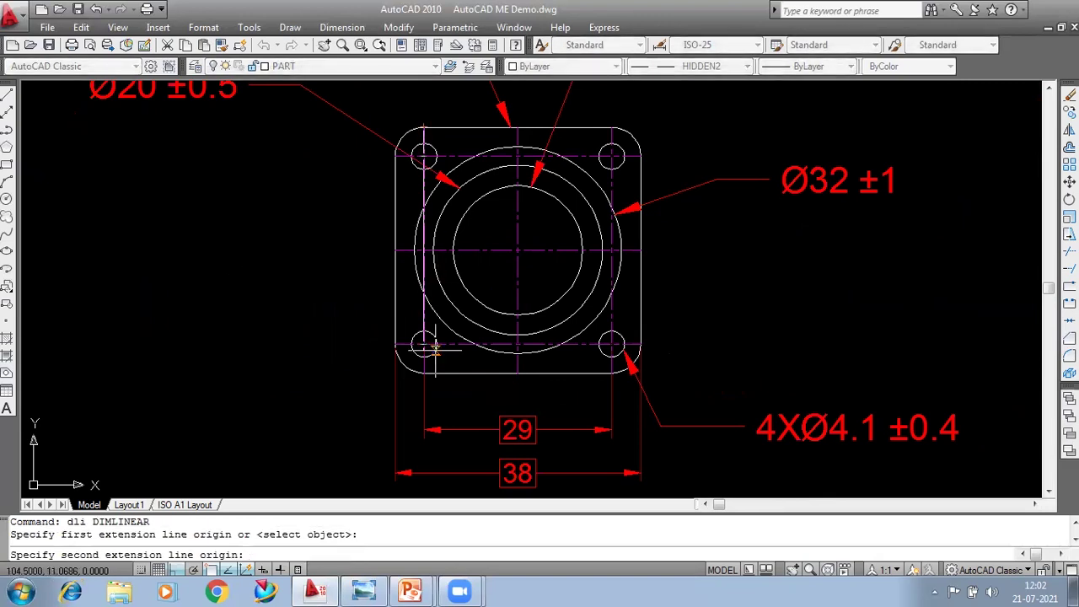
{"action": "left_click", "coordinate": [423, 372]}
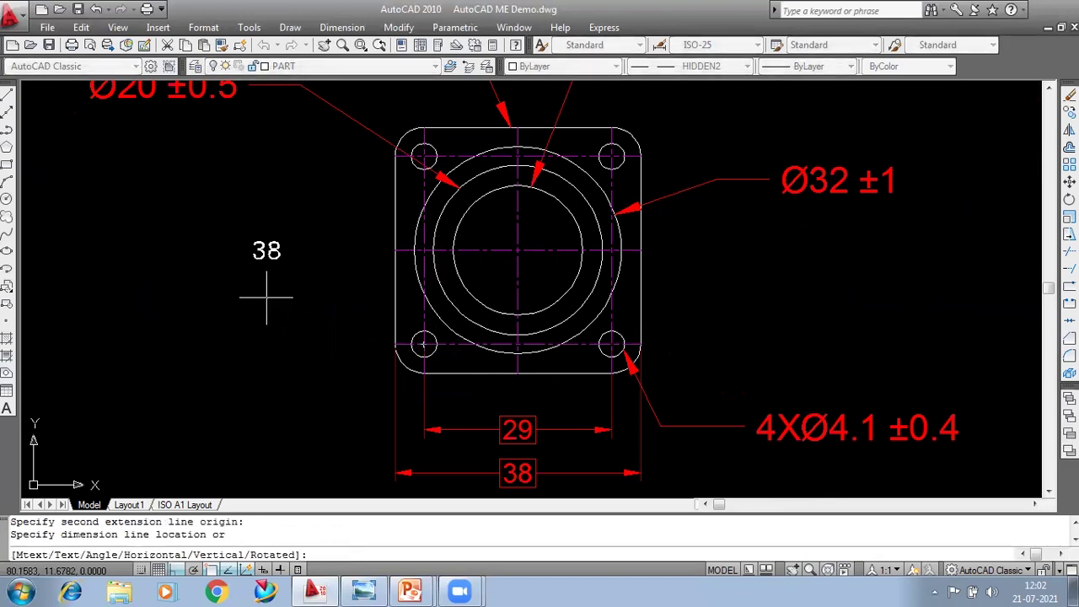
{"action": "left_click", "coordinate": [273, 303]}
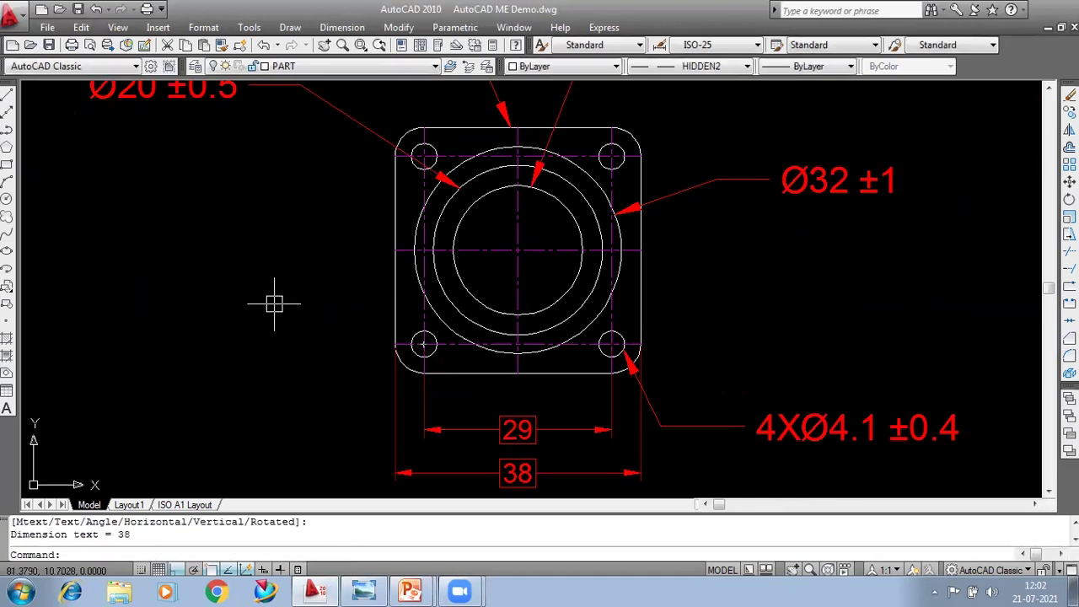
Step: Make Dimension the current layer and redraw the vertical 38 overall-height dimension
{"action": "left_click", "coordinate": [307, 66]}
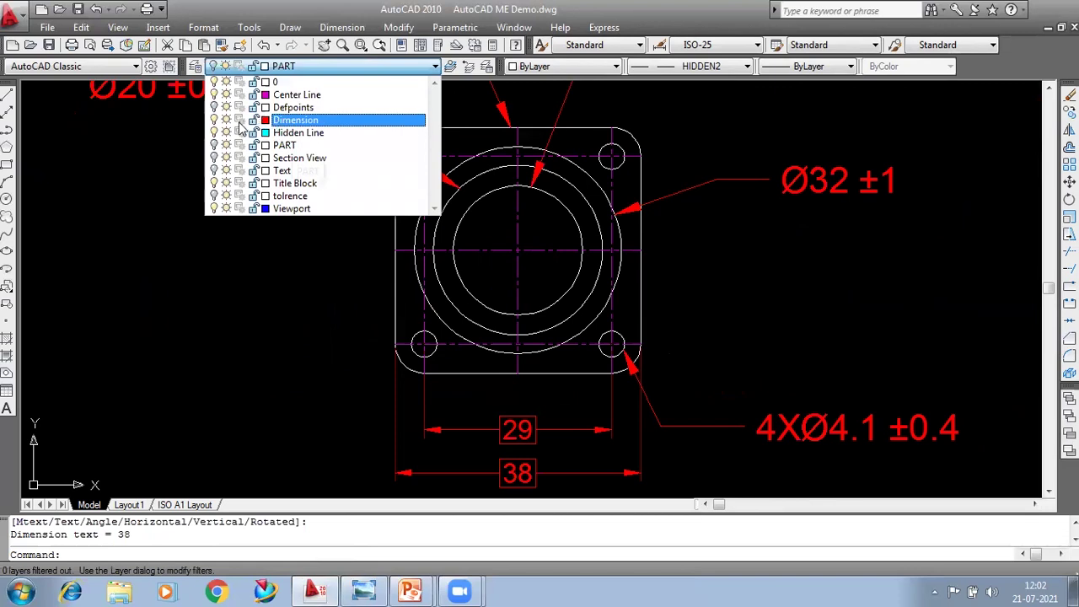
{"action": "left_click", "coordinate": [305, 120]}
{"action": "type", "text": "dli"}
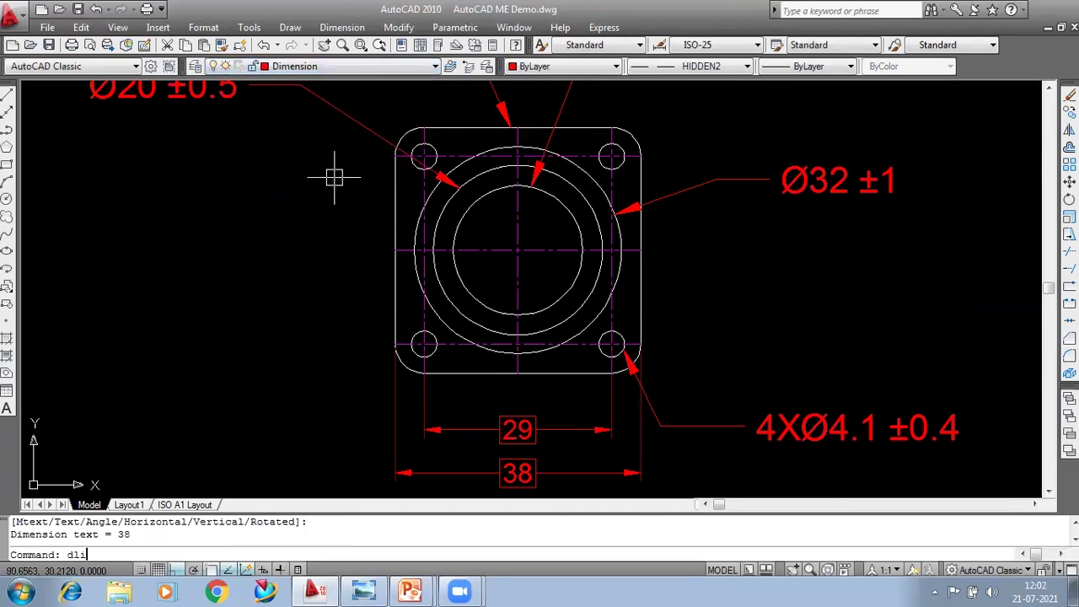
{"action": "key", "text": "Return"}
{"action": "left_click", "coordinate": [423, 128]}
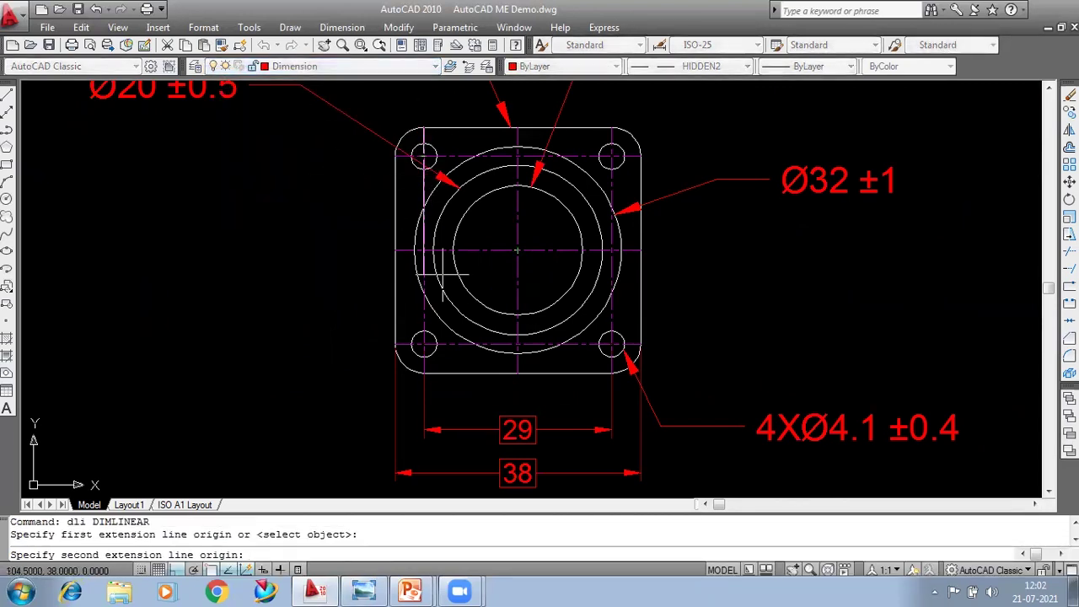
{"action": "left_click", "coordinate": [435, 369]}
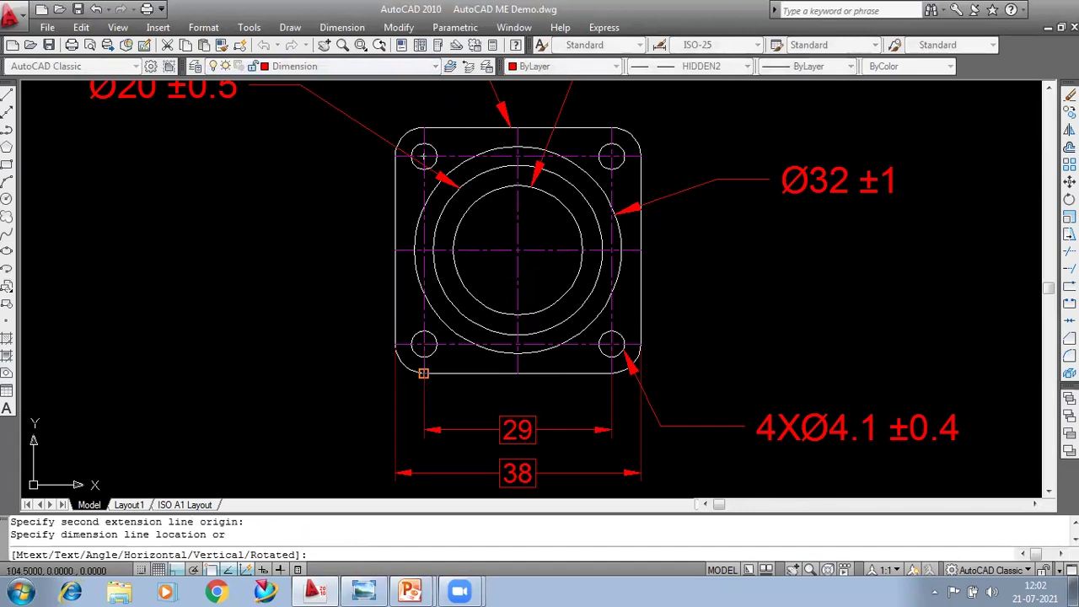
{"action": "left_click", "coordinate": [254, 310]}
Step: Reset the current linetype to ByLayer
{"action": "key", "text": "Return"}
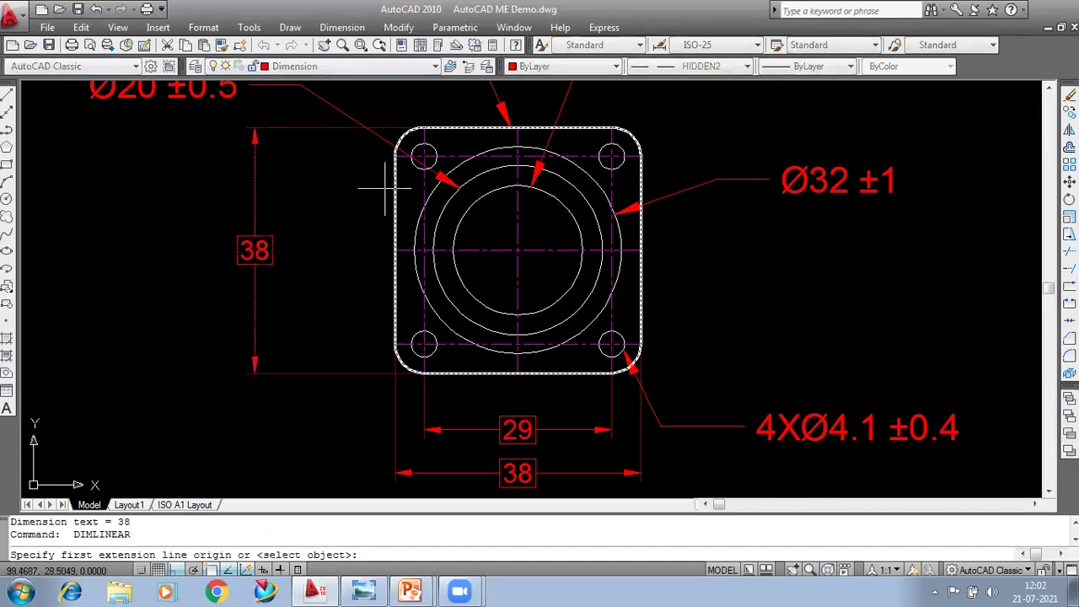
{"action": "key", "text": "Escape"}
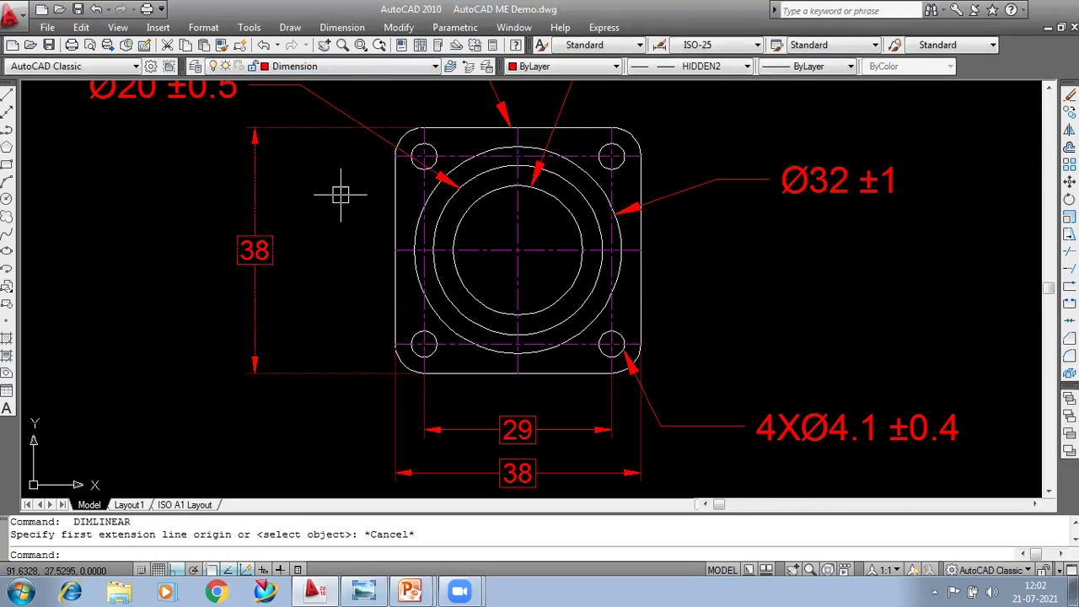
{"action": "left_click", "coordinate": [327, 197]}
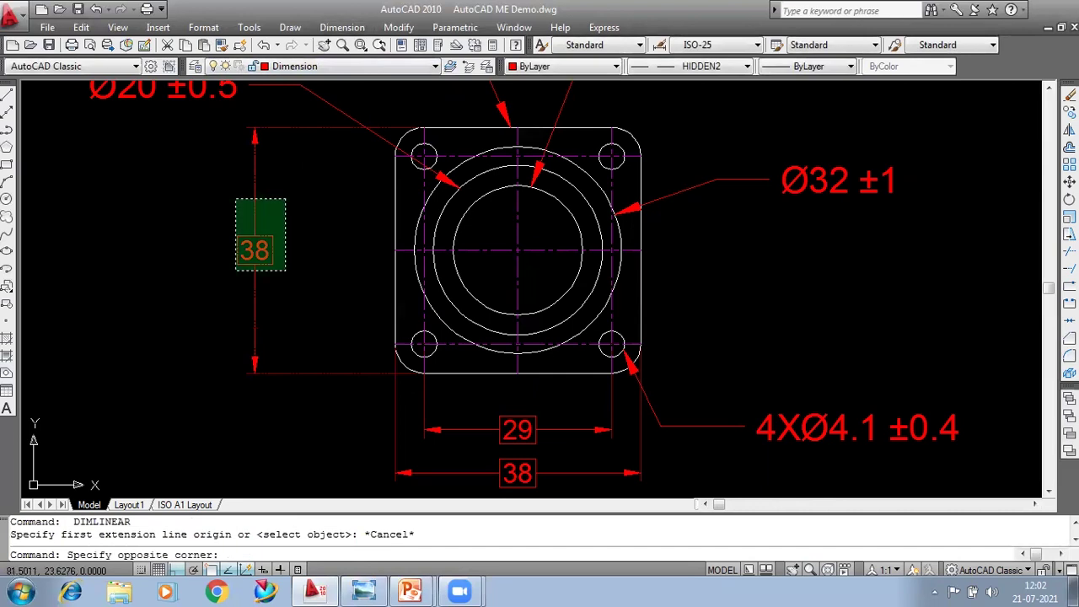
{"action": "key", "text": "Escape"}
{"action": "left_click", "coordinate": [687, 67]}
{"action": "left_click", "coordinate": [666, 80]}
Step: Add the vertical 29 dimension between the left hole centres
{"action": "type", "text": "dl"}
{"action": "key", "text": "Return"}
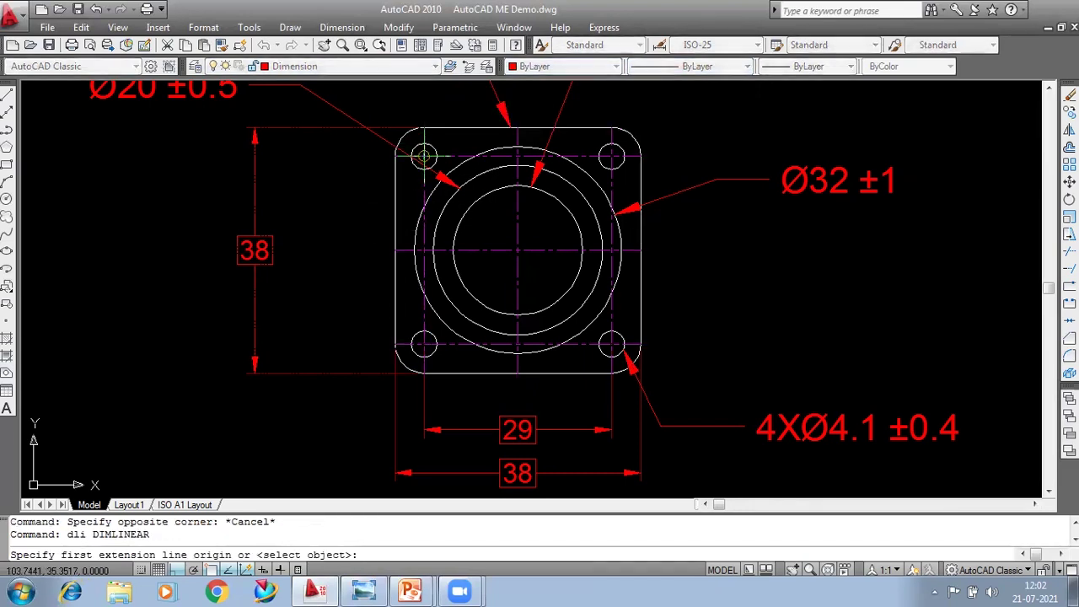
{"action": "left_click", "coordinate": [424, 156]}
{"action": "left_click", "coordinate": [426, 337]}
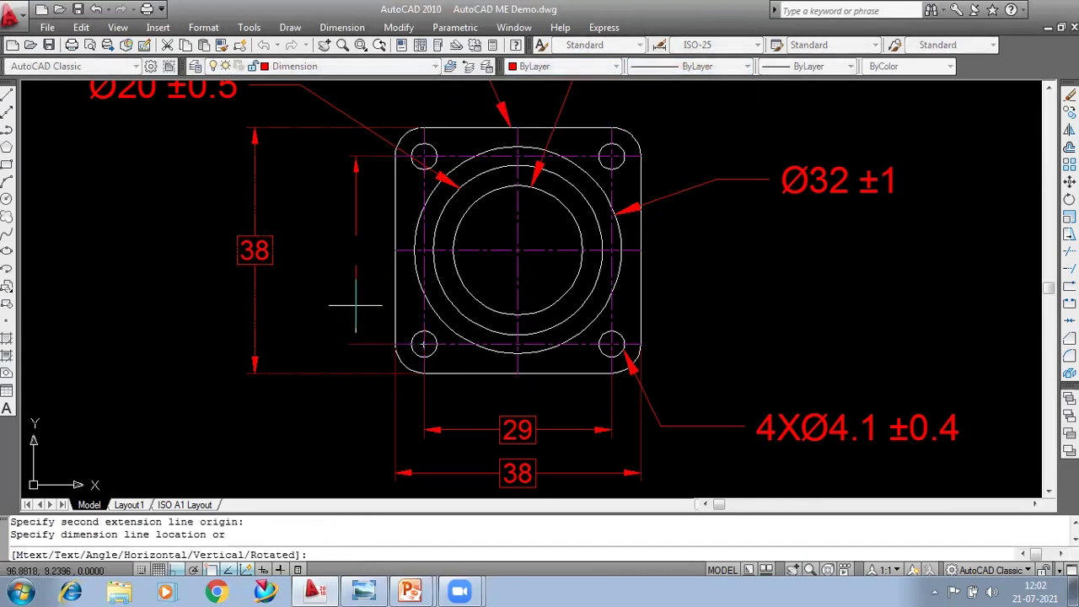
{"action": "left_click", "coordinate": [316, 300]}
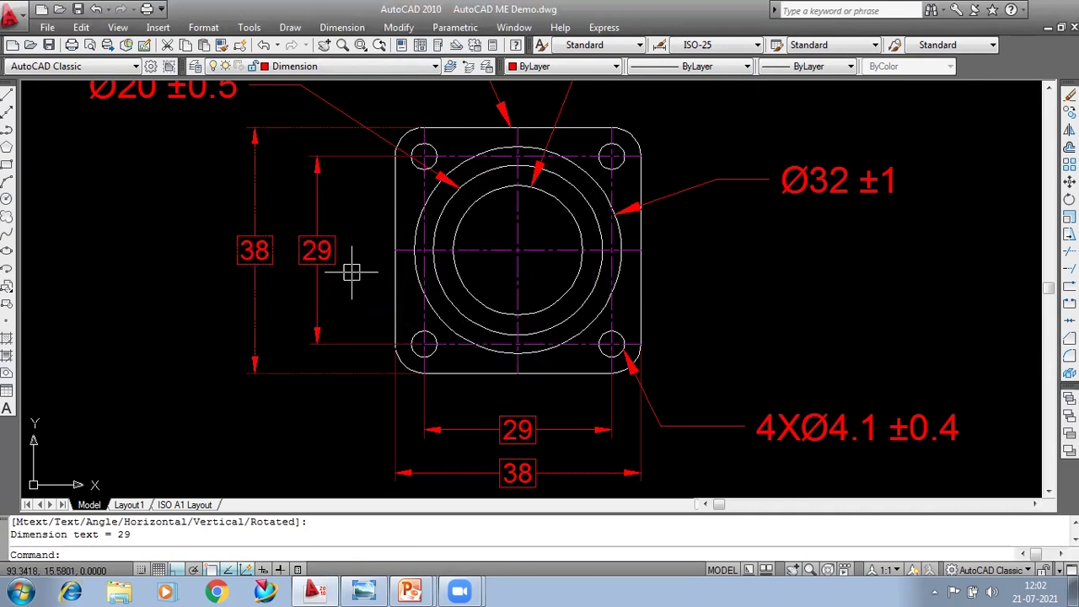
{"action": "scroll", "coordinate": [351, 271], "scroll_direction": "down", "scroll_amount": 1}
{"action": "middle_click_drag", "start_coordinate": [620, 247], "coordinate": [412, 244]}
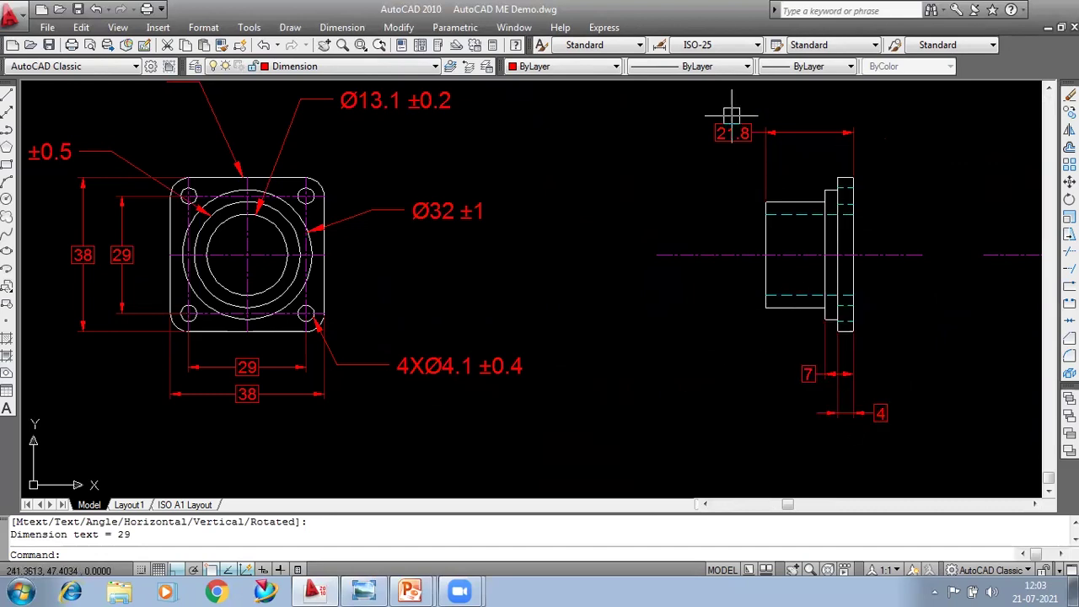
Step: Turn on the tolrence layer to show the GD&T frames
{"action": "middle_click_drag", "start_coordinate": [625, 221], "coordinate": [660, 254]}
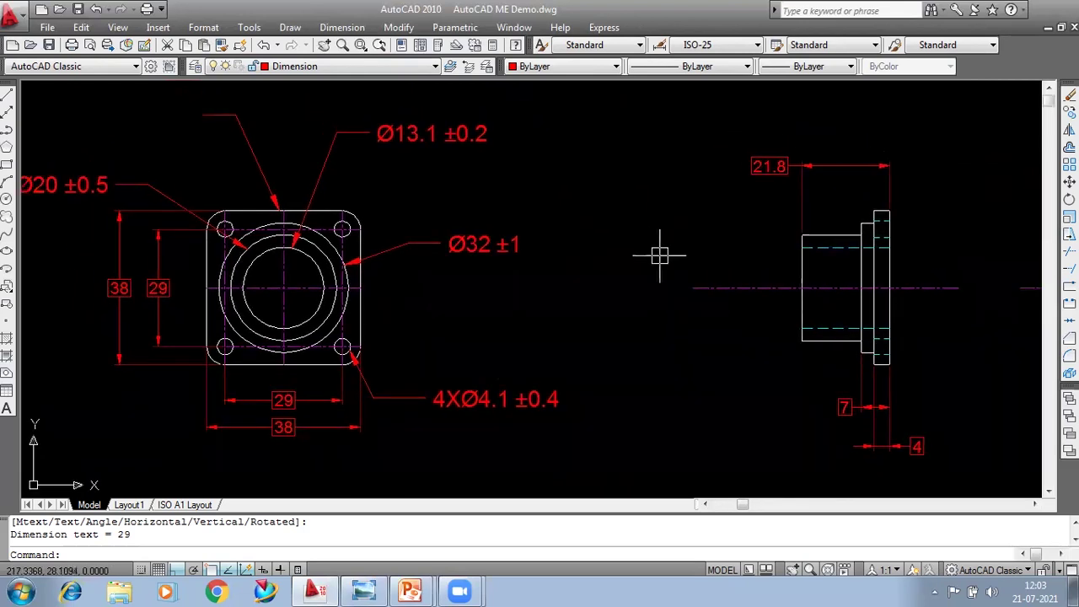
{"action": "left_click", "coordinate": [374, 66]}
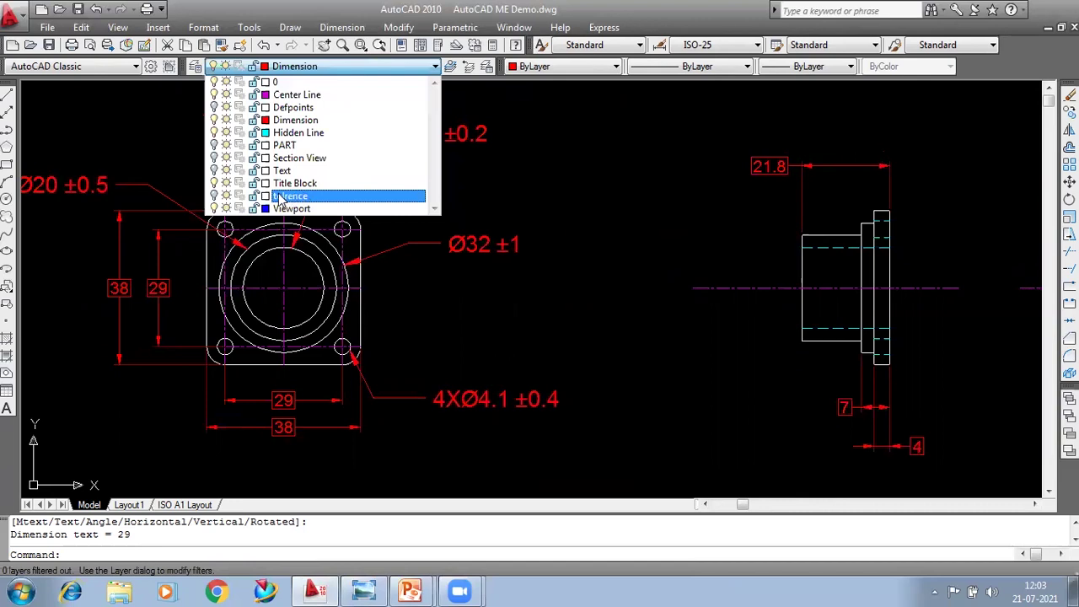
{"action": "left_click", "coordinate": [213, 196]}
{"action": "left_click", "coordinate": [525, 204]}
{"action": "mouse_move", "coordinate": [667, 199]}
{"action": "middle_mouse_down"}
{"action": "mouse_move", "coordinate": [695, 215]}
{"action": "mouse_move", "coordinate": [745, 203]}
{"action": "middle_mouse_up"}
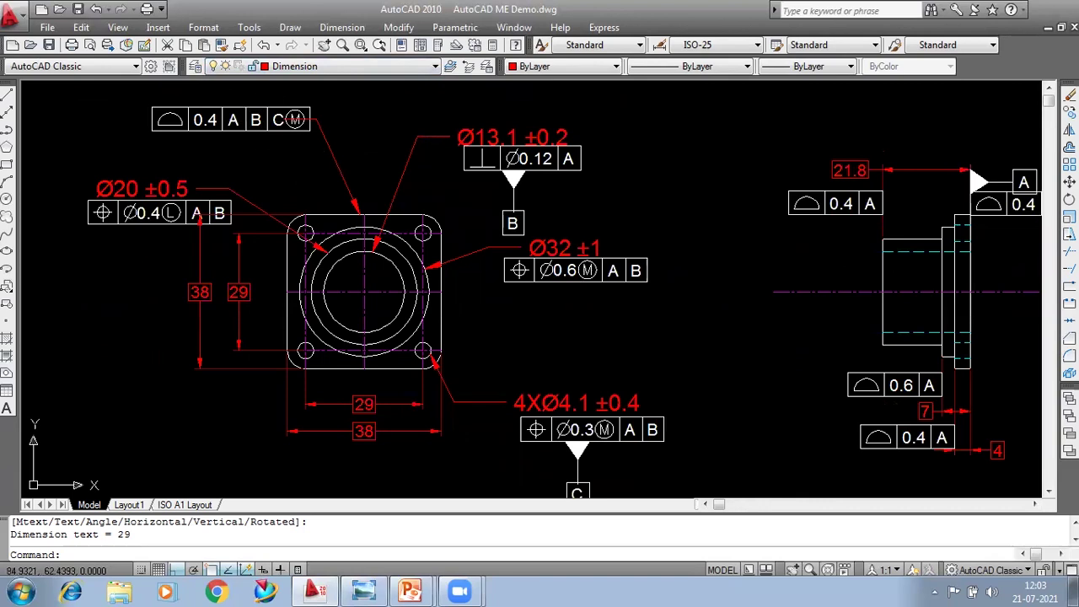
Step: Move the top-left 0.4 A B C tolerance frame further left
{"action": "left_click", "coordinate": [295, 119]}
{"action": "type", "text": "m"}
{"action": "key", "text": "Return"}
{"action": "scroll", "coordinate": [313, 112], "scroll_direction": "up", "scroll_amount": 3}
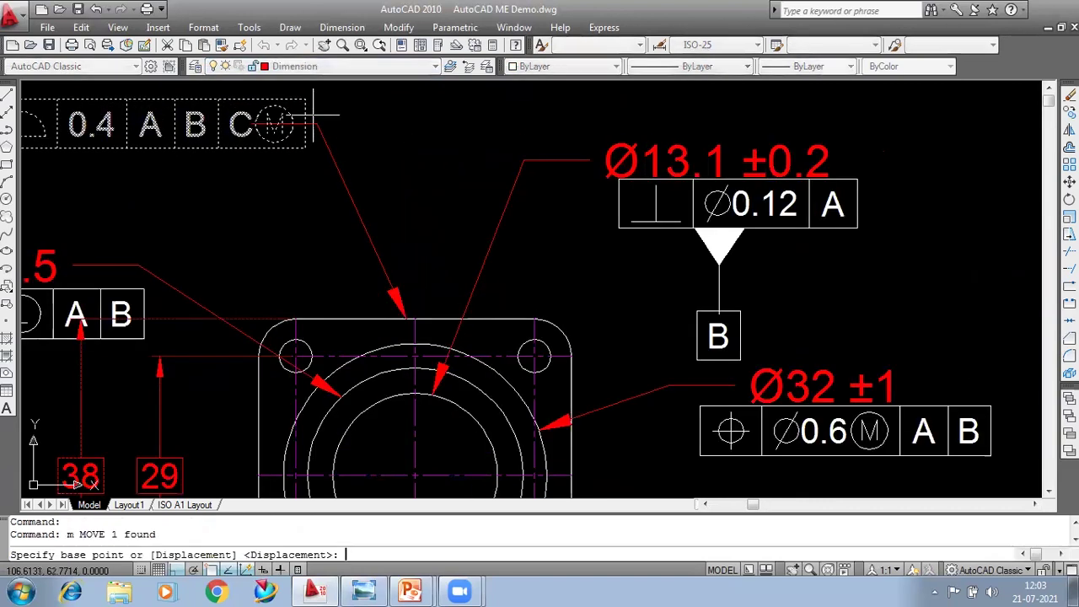
{"action": "left_click", "coordinate": [304, 125]}
{"action": "left_click", "coordinate": [251, 125]}
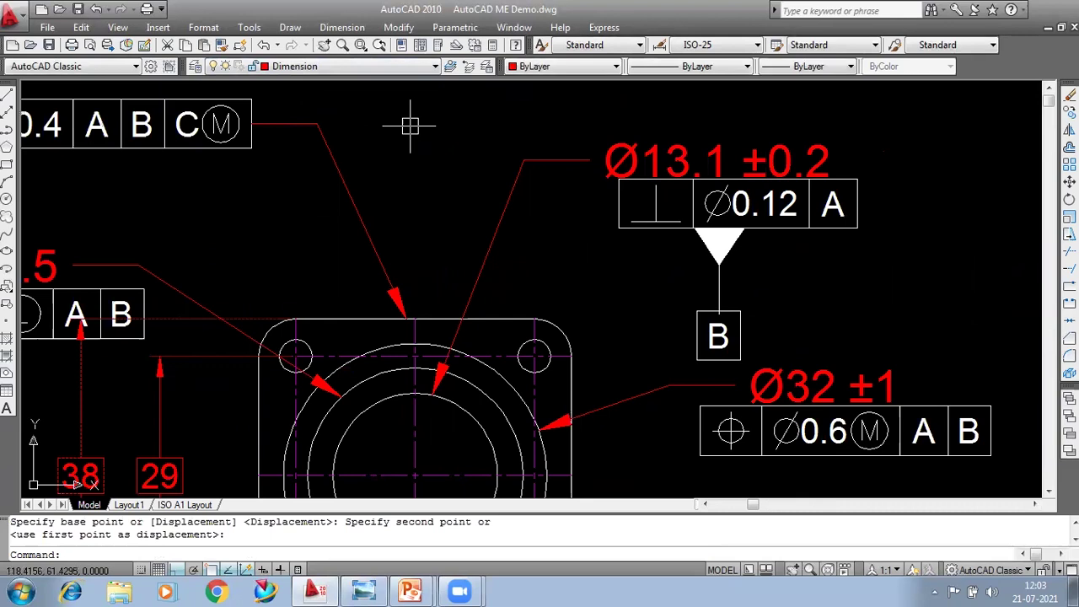
{"action": "scroll", "coordinate": [422, 152], "scroll_direction": "down", "scroll_amount": 4}
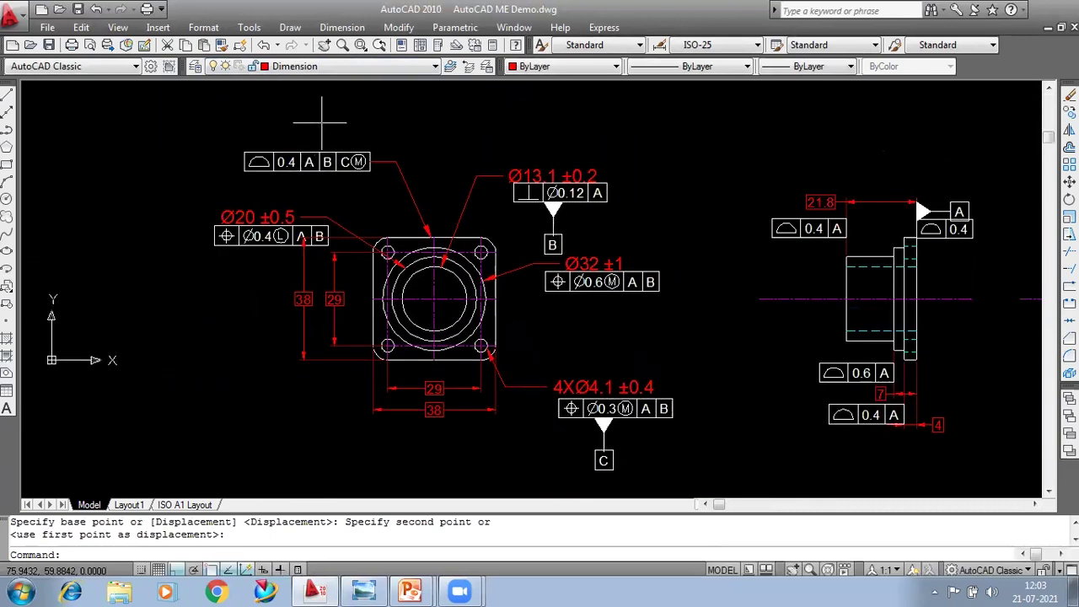
{"action": "scroll", "coordinate": [298, 227], "scroll_direction": "up", "scroll_amount": 5}
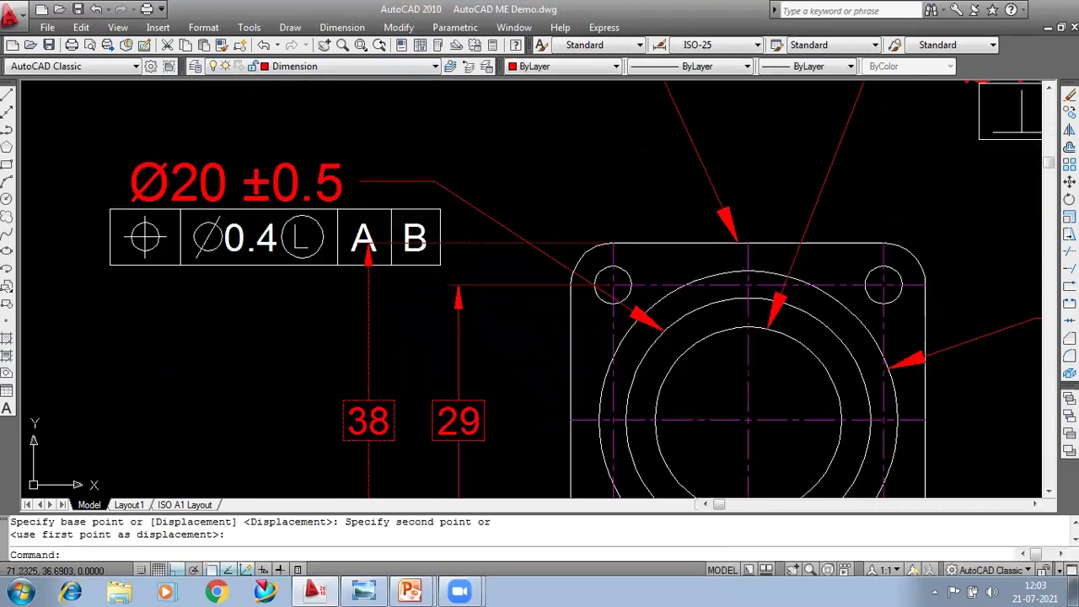
Step: Move the Ø20 position tolerance frame to sit just under Ø20 ±0.5
{"action": "left_click", "coordinate": [299, 245]}
{"action": "type", "text": "m"}
{"action": "key", "text": "Return"}
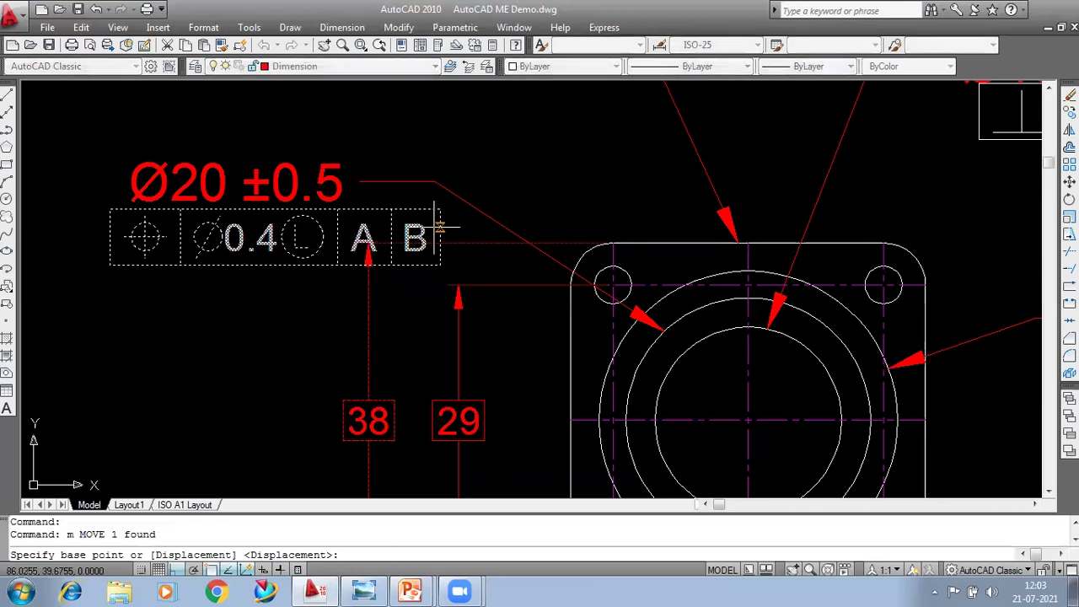
{"action": "left_click", "coordinate": [440, 209]}
{"action": "left_click", "coordinate": [354, 190]}
{"action": "left_click", "coordinate": [359, 217]}
{"action": "key", "text": "Return"}
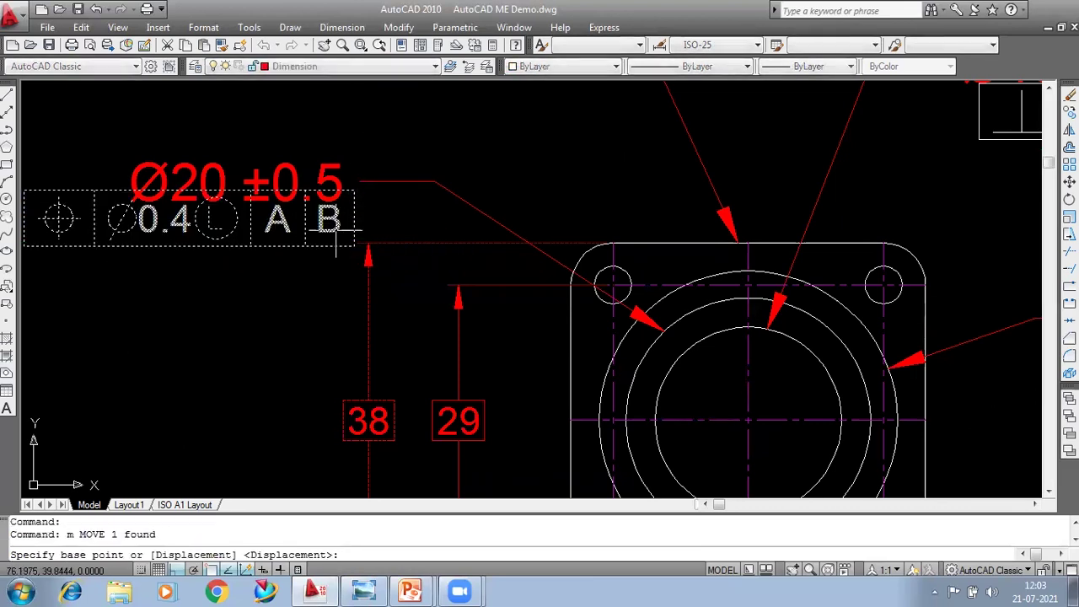
{"action": "left_click", "coordinate": [352, 223]}
{"action": "left_click", "coordinate": [348, 239]}
{"action": "key", "text": "Escape"}
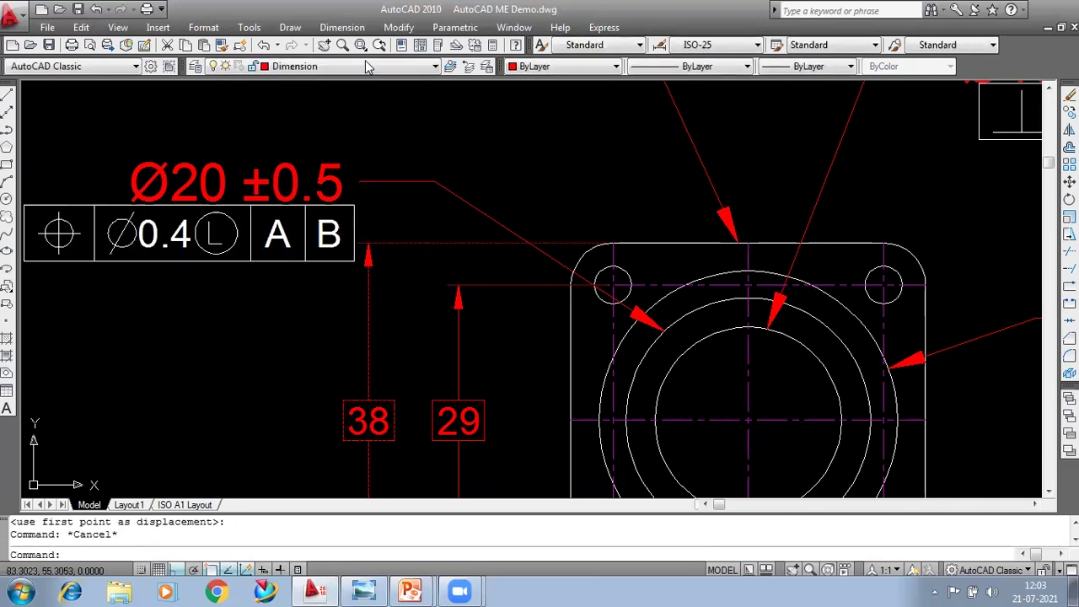
{"action": "left_click", "coordinate": [341, 27]}
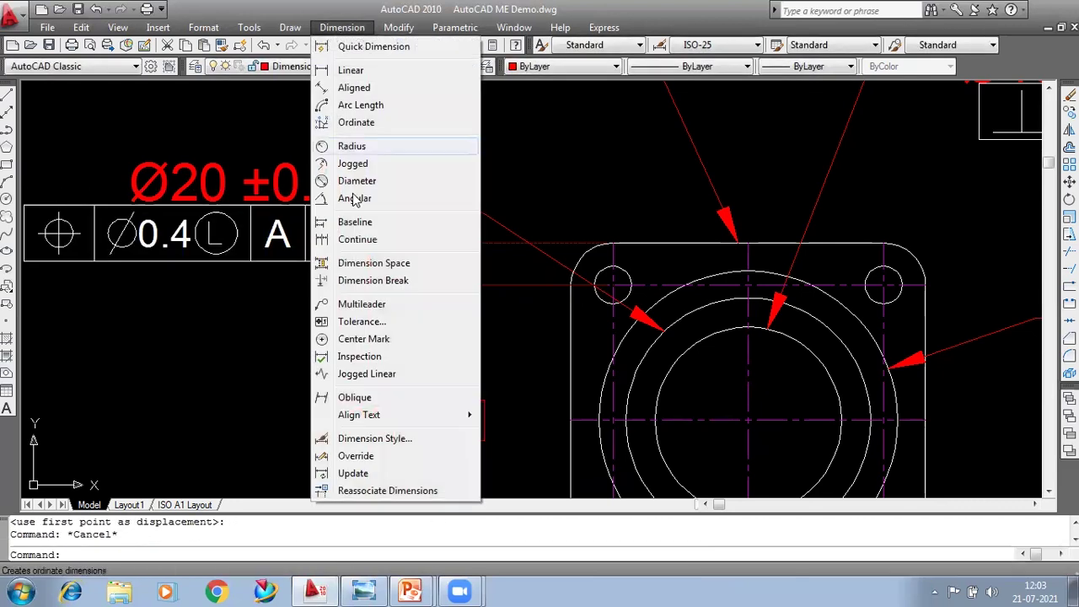
Step: Begin a new position tolerance frame with tolerance Ø0.4 and least material condition L
{"action": "left_click", "coordinate": [362, 324]}
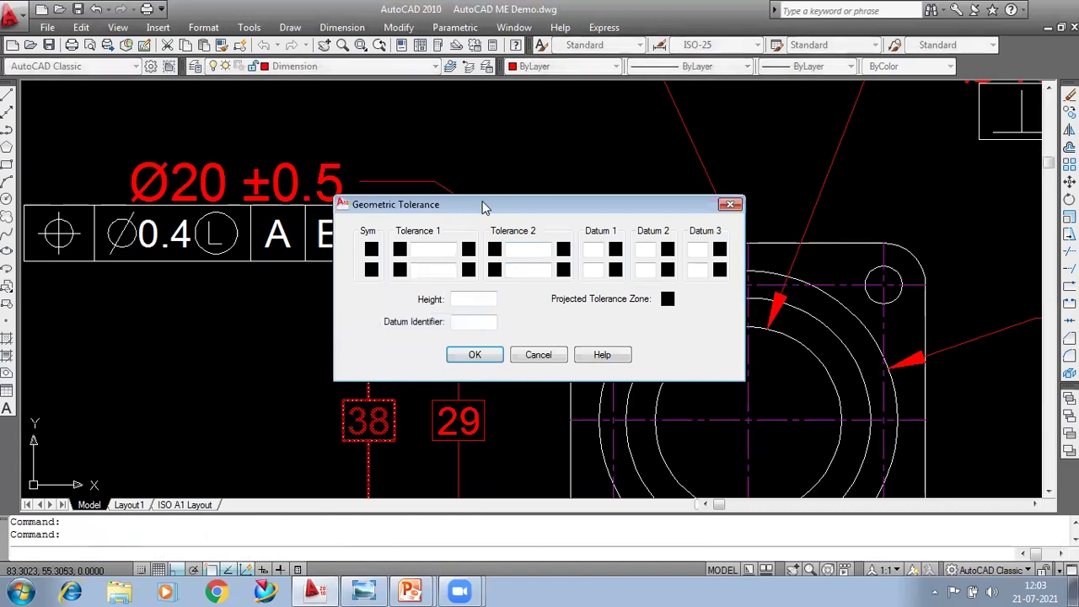
{"action": "left_click_drag", "start_coordinate": [486, 209], "coordinate": [647, 202]}
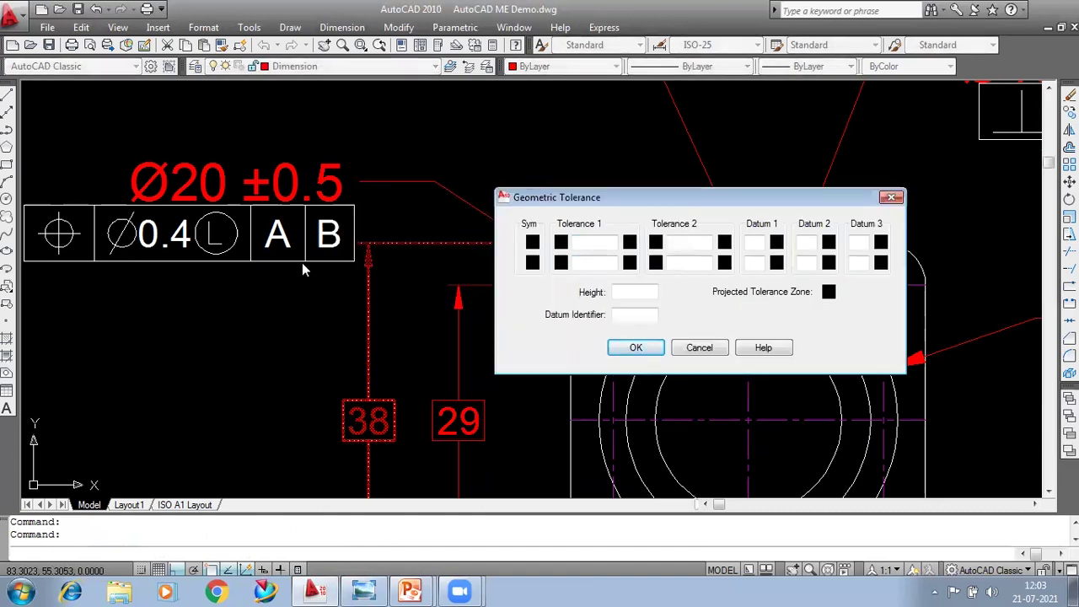
{"action": "left_click", "coordinate": [531, 244]}
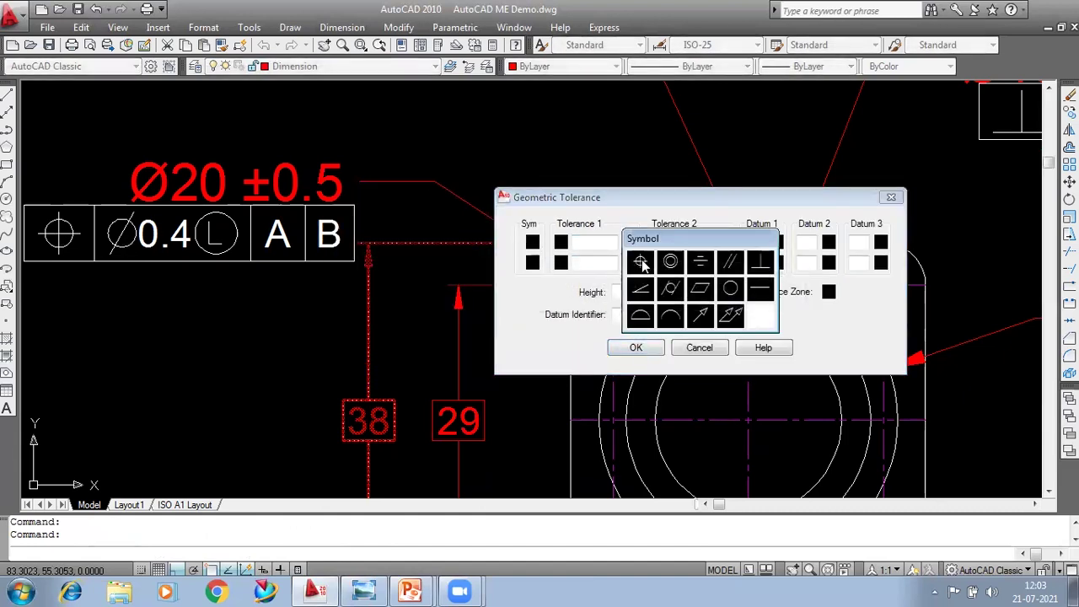
{"action": "left_click", "coordinate": [640, 262]}
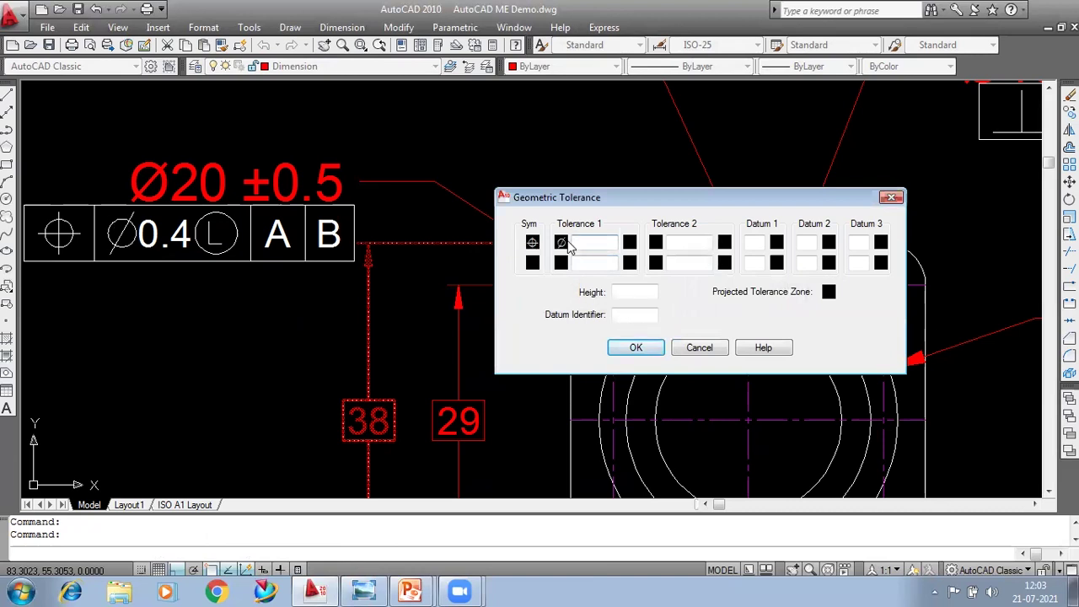
{"action": "type", "text": "0.4"}
{"action": "left_click", "coordinate": [629, 243]}
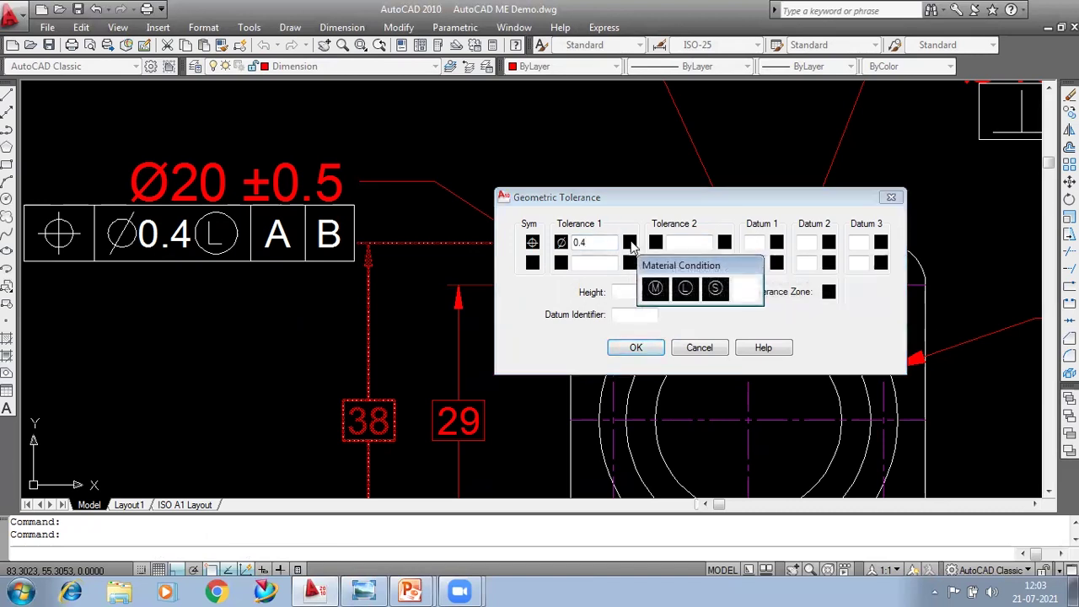
{"action": "left_click", "coordinate": [682, 290]}
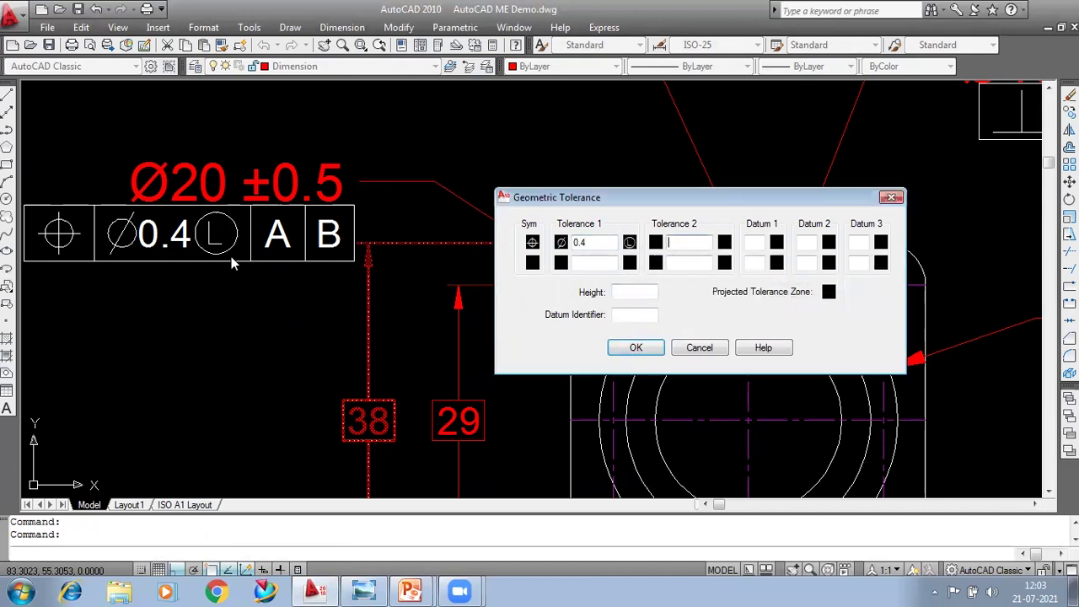
Step: Add datums A and B and place the new frame below the existing one
{"action": "left_click", "coordinate": [755, 243]}
{"action": "type", "text": "A"}
{"action": "left_click", "coordinate": [801, 244]}
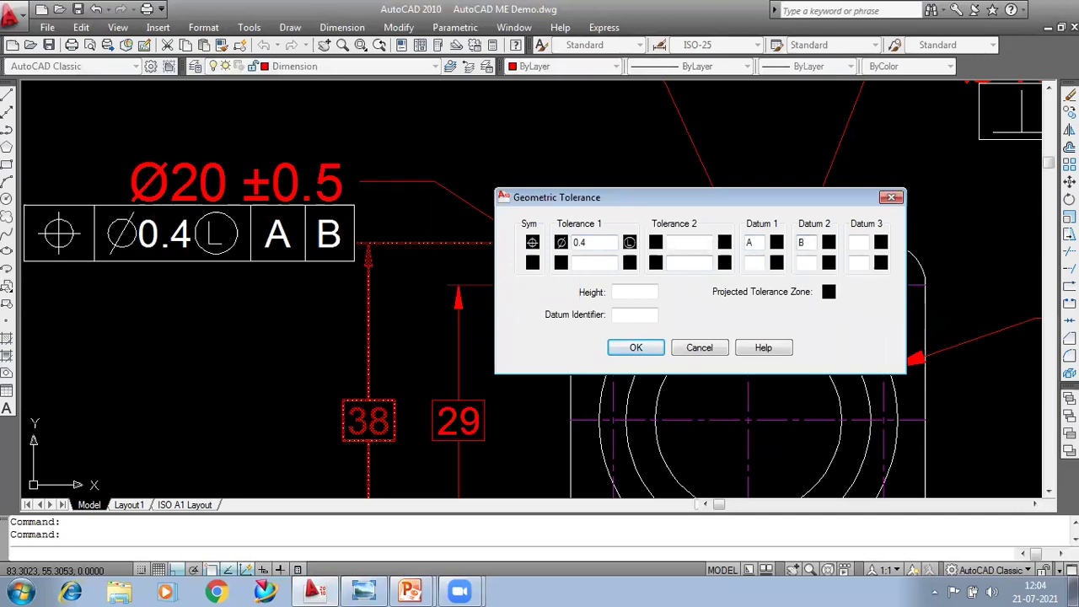
{"action": "left_click", "coordinate": [637, 348]}
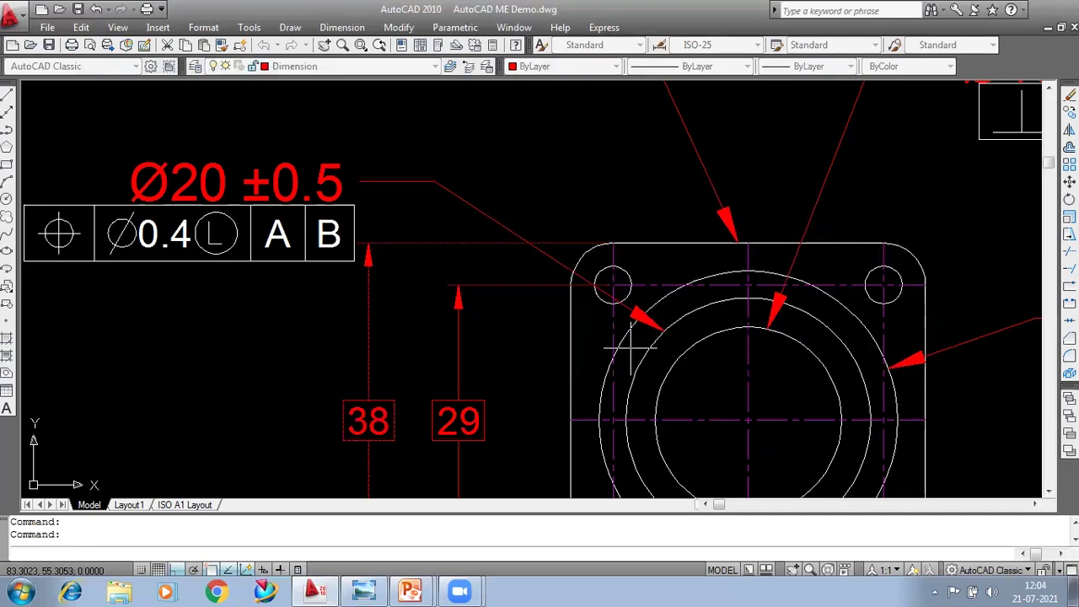
{"action": "middle_click_drag", "start_coordinate": [89, 351], "coordinate": [135, 318]}
{"action": "left_click", "coordinate": [120, 314]}
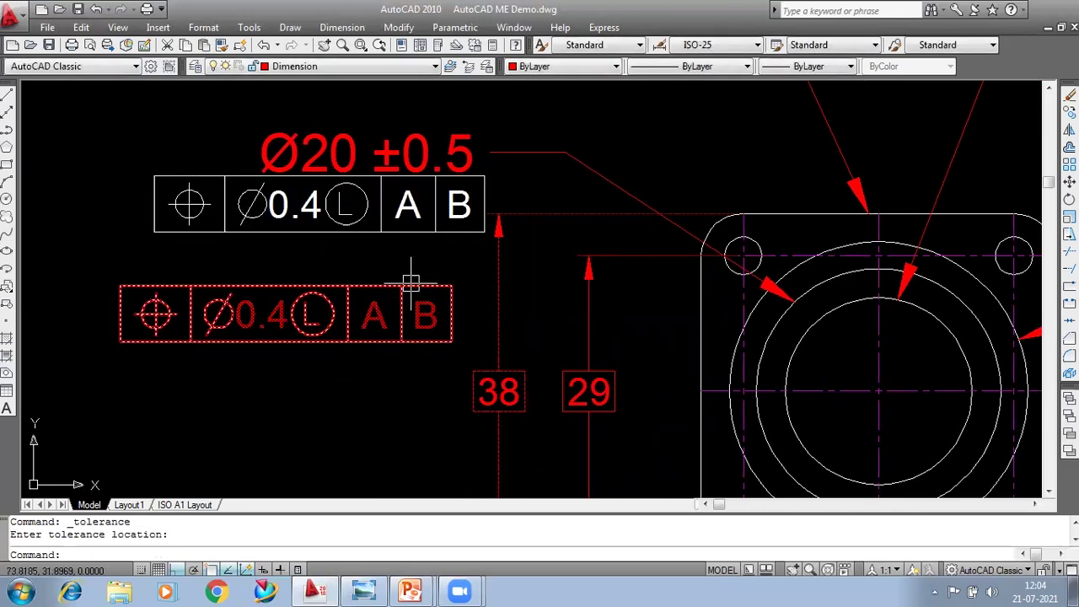
Step: Erase the duplicate lower tolerance frame
{"action": "left_click", "coordinate": [461, 268]}
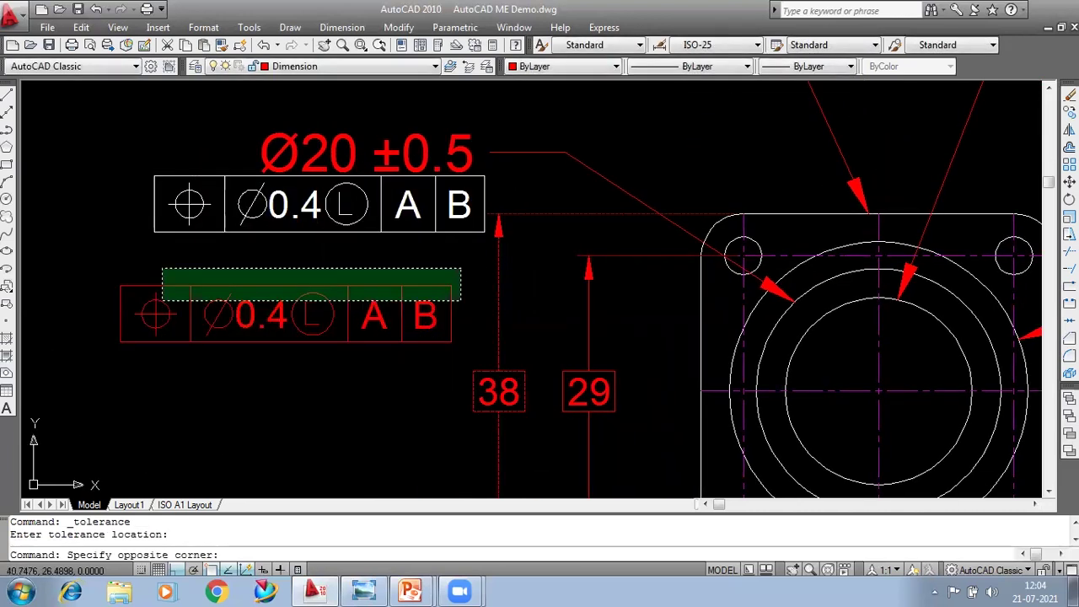
{"action": "left_click", "coordinate": [152, 325]}
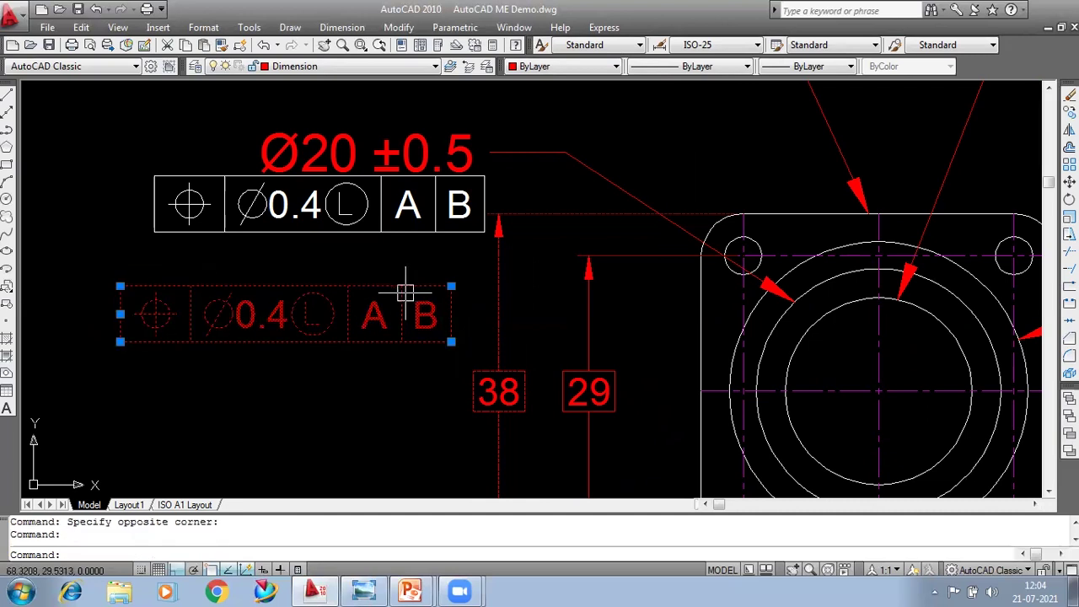
{"action": "type", "text": "e"}
{"action": "key", "text": "Return"}
Step: Zoom out and pan until the side view appears beside the front view
{"action": "scroll", "coordinate": [149, 351], "scroll_direction": "down", "scroll_amount": 2}
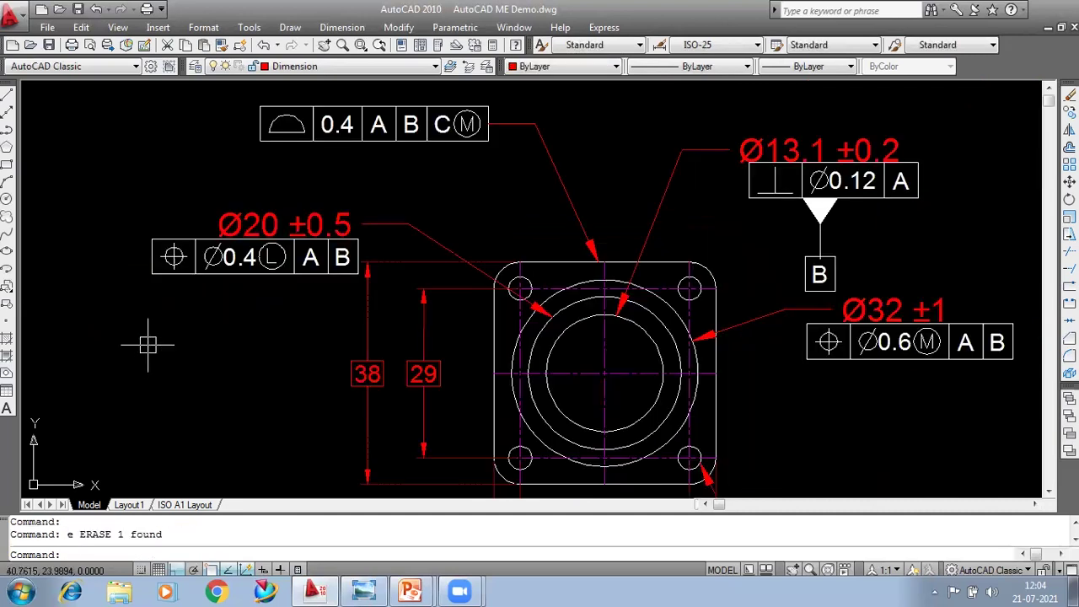
{"action": "middle_click_drag", "start_coordinate": [455, 288], "coordinate": [311, 243]}
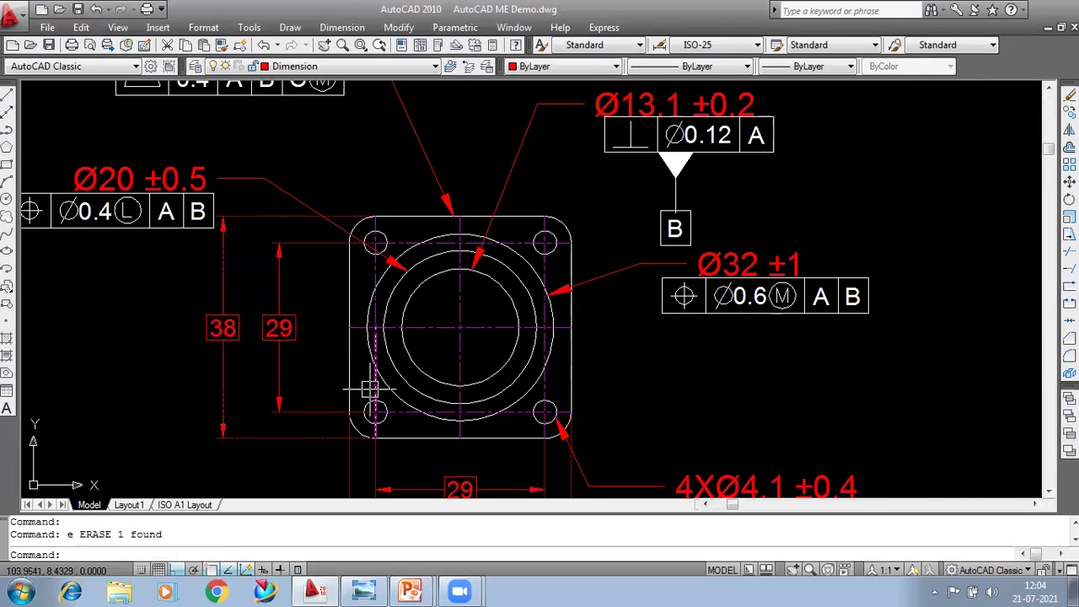
{"action": "scroll", "coordinate": [627, 379], "scroll_direction": "down", "scroll_amount": 2}
{"action": "middle_click_drag", "start_coordinate": [604, 305], "coordinate": [484, 245]}
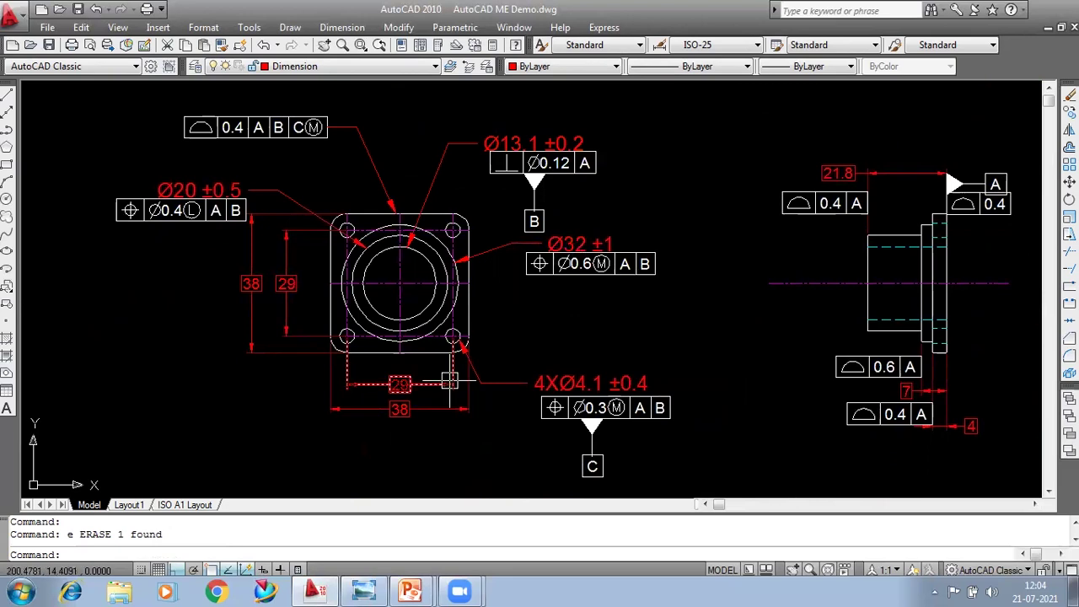
Step: Copy the side view's part lines 75 units to the right, leaving dimensions and frames behind
{"action": "middle_click_drag", "start_coordinate": [449, 381], "coordinate": [416, 365]}
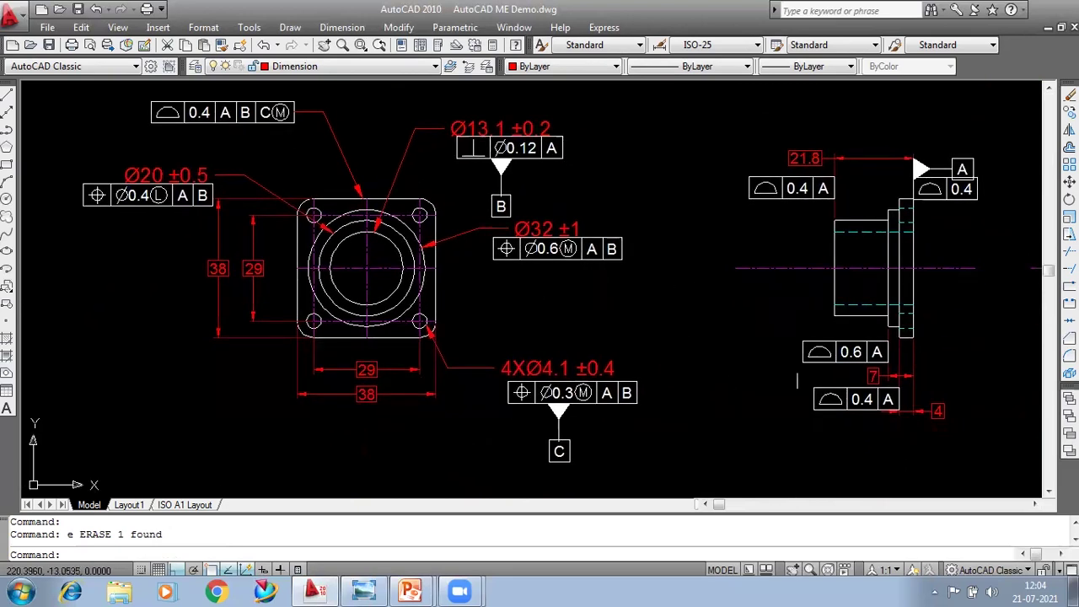
{"action": "middle_click_drag", "start_coordinate": [937, 321], "coordinate": [572, 321]}
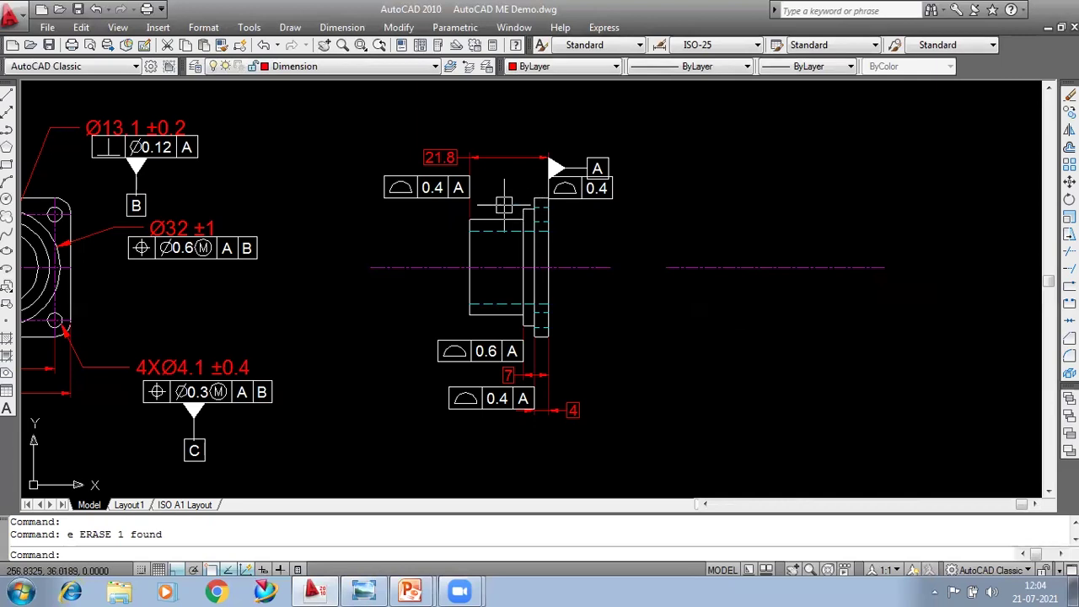
{"action": "scroll", "coordinate": [503, 205], "scroll_direction": "up", "scroll_amount": 2}
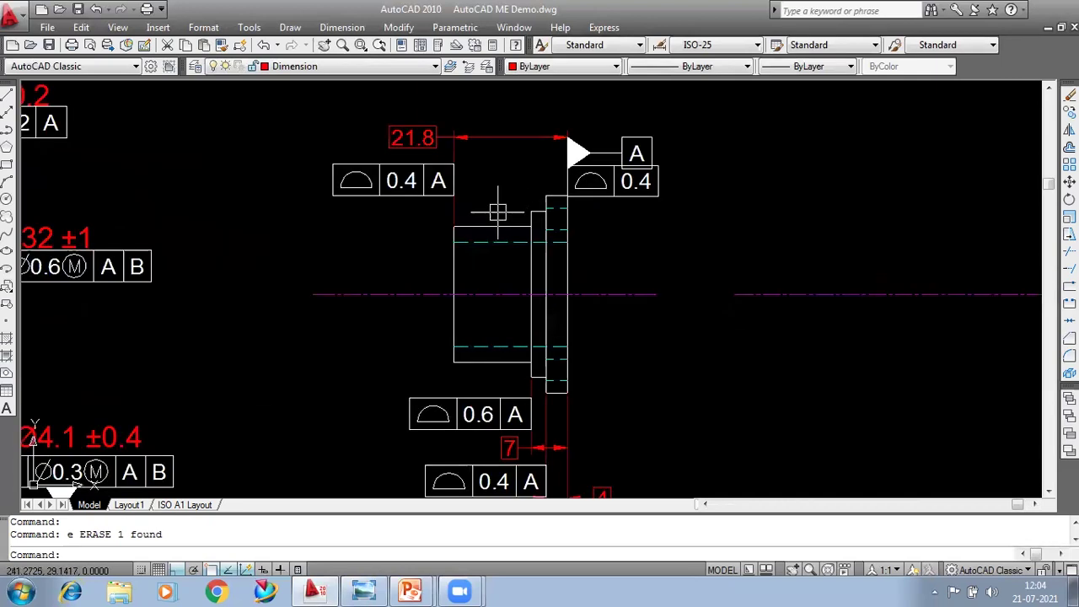
{"action": "left_click", "coordinate": [376, 154]}
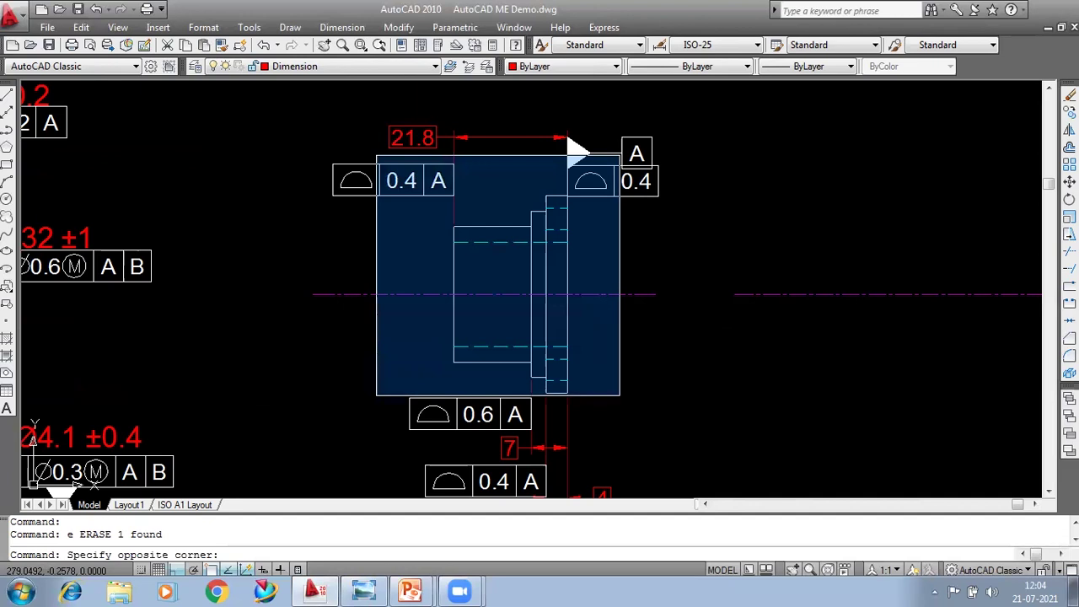
{"action": "left_click", "coordinate": [618, 394]}
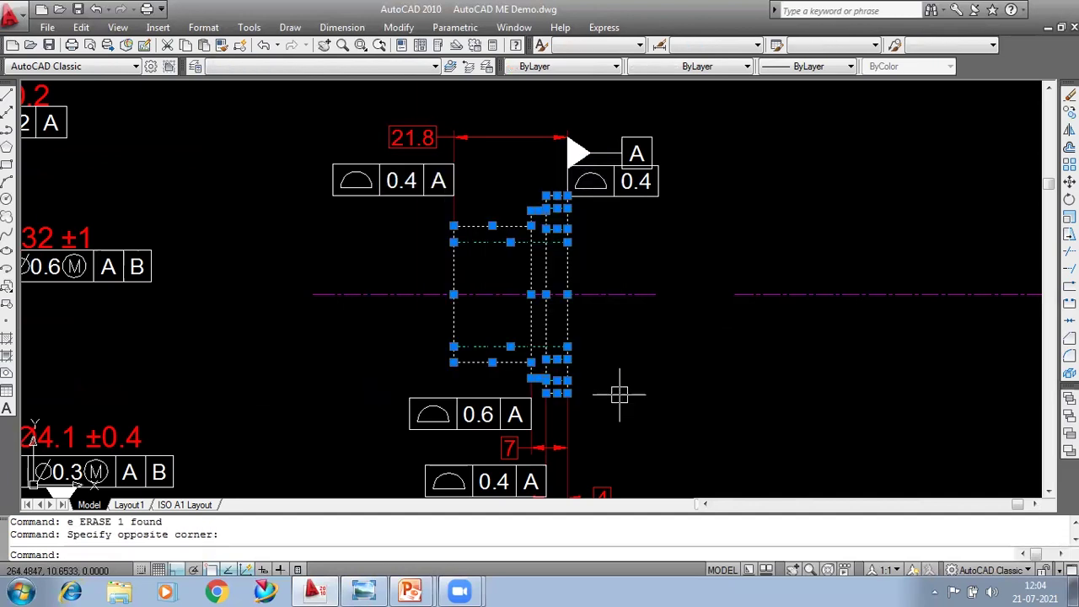
{"action": "key", "text": "Return"}
{"action": "left_click", "coordinate": [454, 294]}
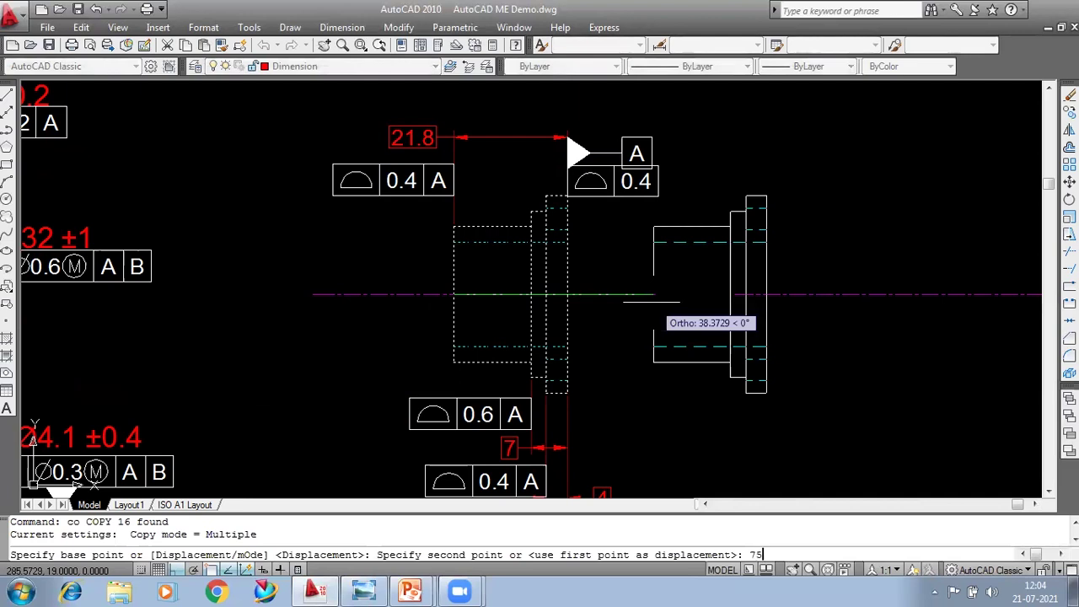
{"action": "key", "text": "Return"}
{"action": "key", "text": "Escape"}
{"action": "middle_click_drag", "start_coordinate": [838, 306], "coordinate": [712, 306]}
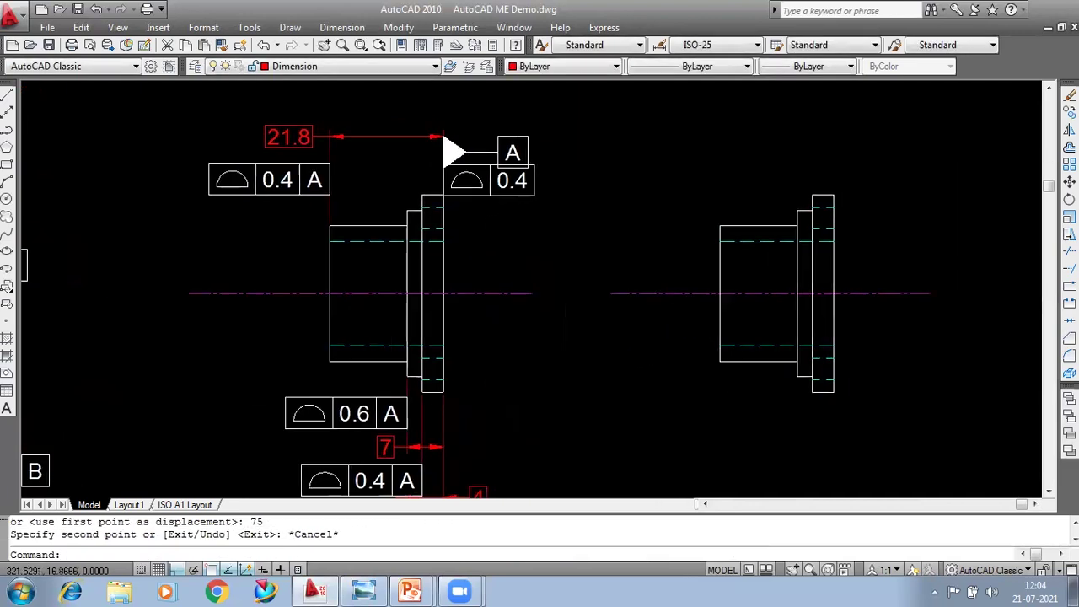
{"action": "scroll", "coordinate": [812, 238], "scroll_direction": "up", "scroll_amount": 3}
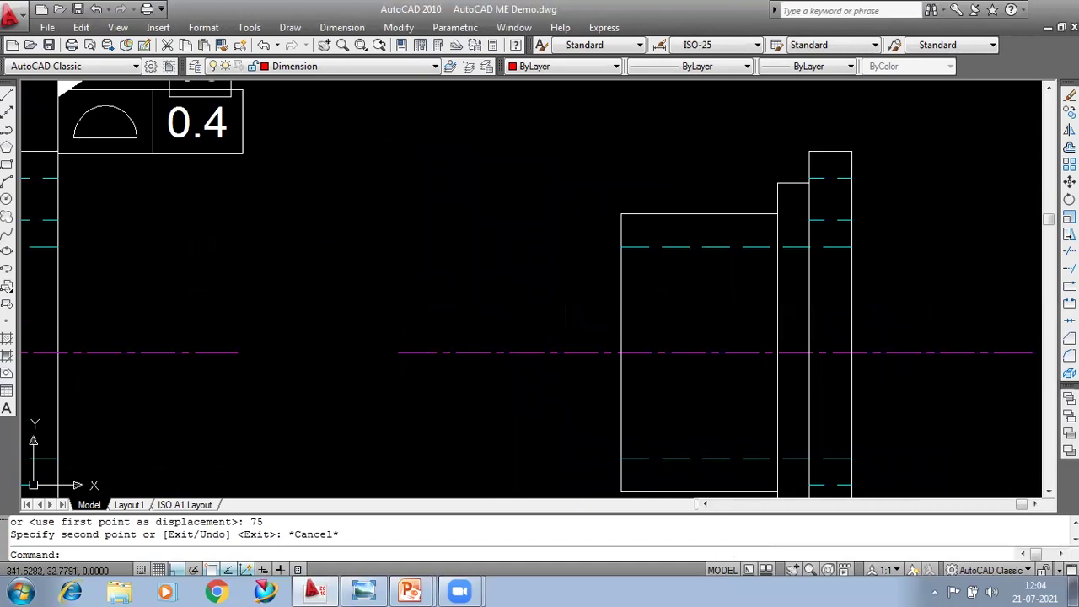
{"action": "scroll", "coordinate": [759, 222], "scroll_direction": "down", "scroll_amount": 3}
Step: Draw a line along the front view's vertical centre line, then zoom out
{"action": "middle_click_drag", "start_coordinate": [306, 244], "coordinate": [717, 223]}
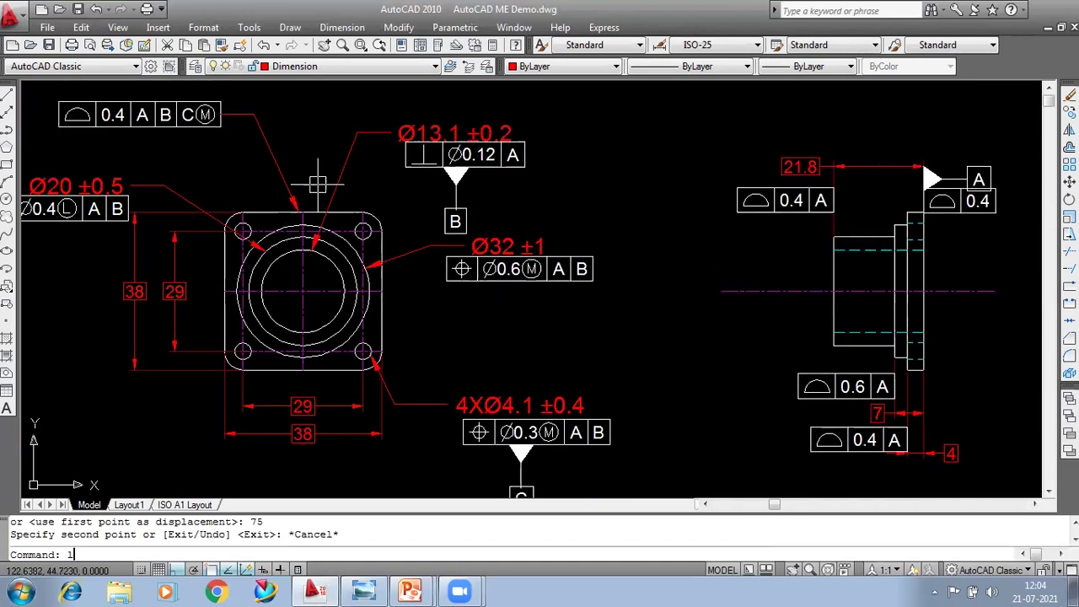
{"action": "key", "text": "Return"}
{"action": "left_click", "coordinate": [303, 212]}
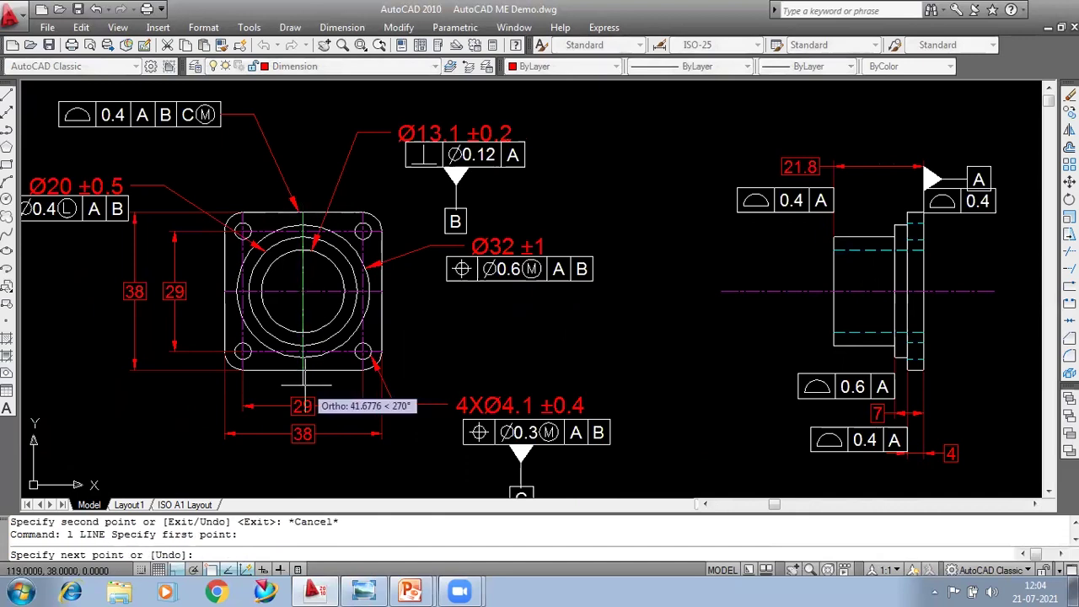
{"action": "left_click", "coordinate": [304, 384]}
{"action": "left_click", "coordinate": [304, 379]}
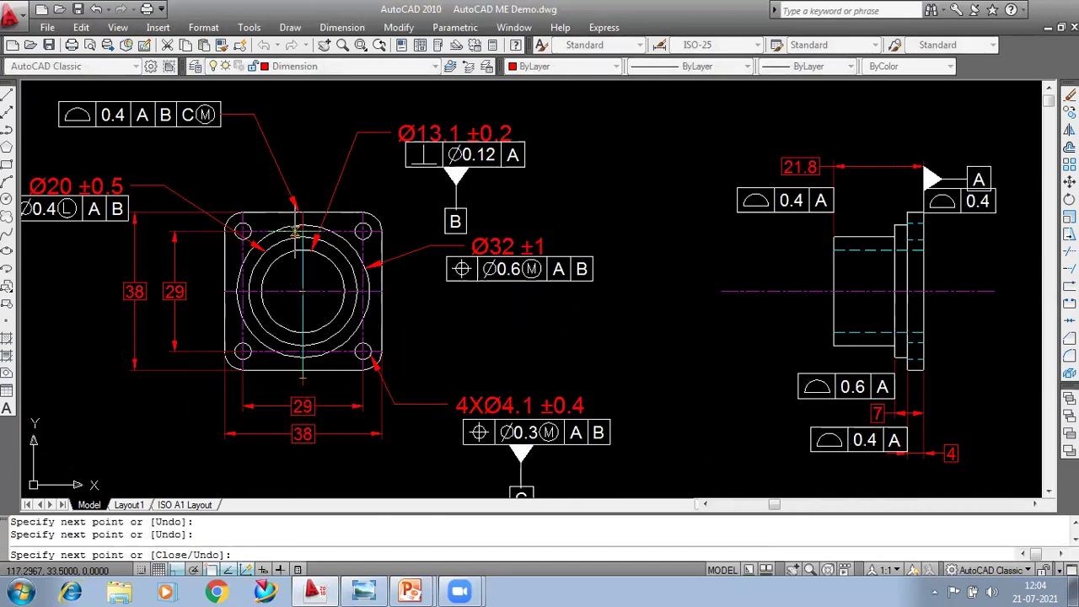
{"action": "left_click", "coordinate": [302, 202]}
{"action": "key", "text": "Escape"}
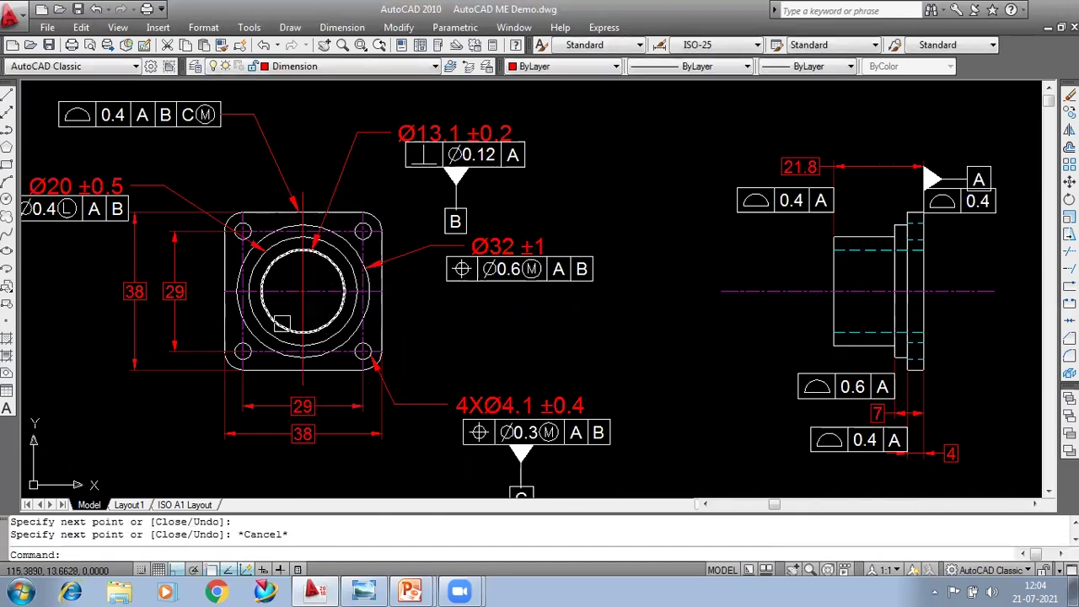
{"action": "scroll", "coordinate": [282, 323], "scroll_direction": "down", "scroll_amount": 2}
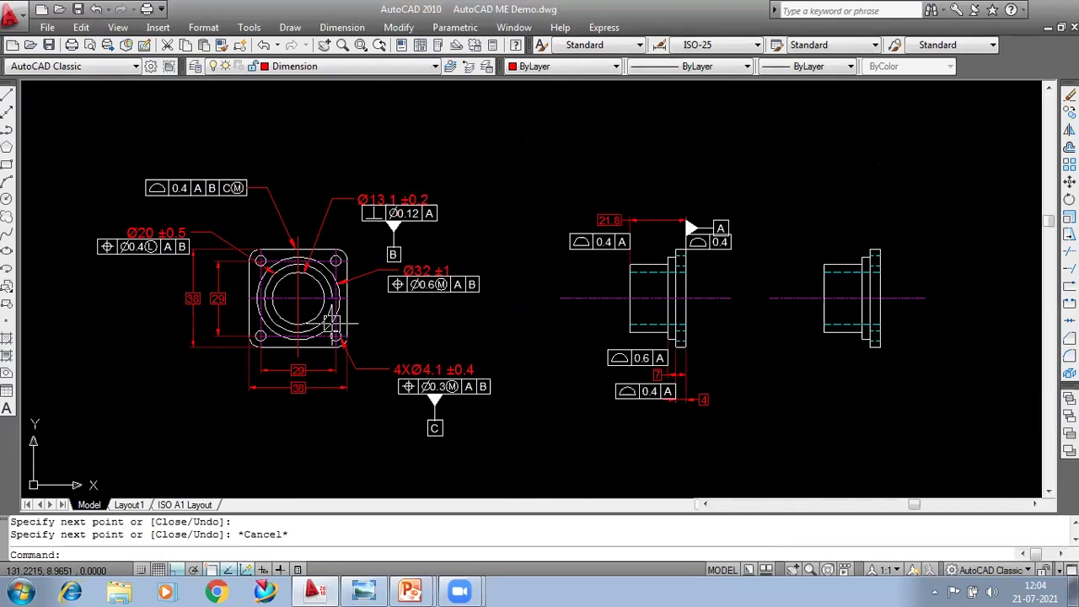
Step: Start an ANSI31 hatch at scale 0.1 and pick the copy's upper wall area
{"action": "scroll", "coordinate": [367, 325], "scroll_direction": "up", "scroll_amount": 2}
{"action": "scroll", "coordinate": [366, 326], "scroll_direction": "up", "scroll_amount": 1}
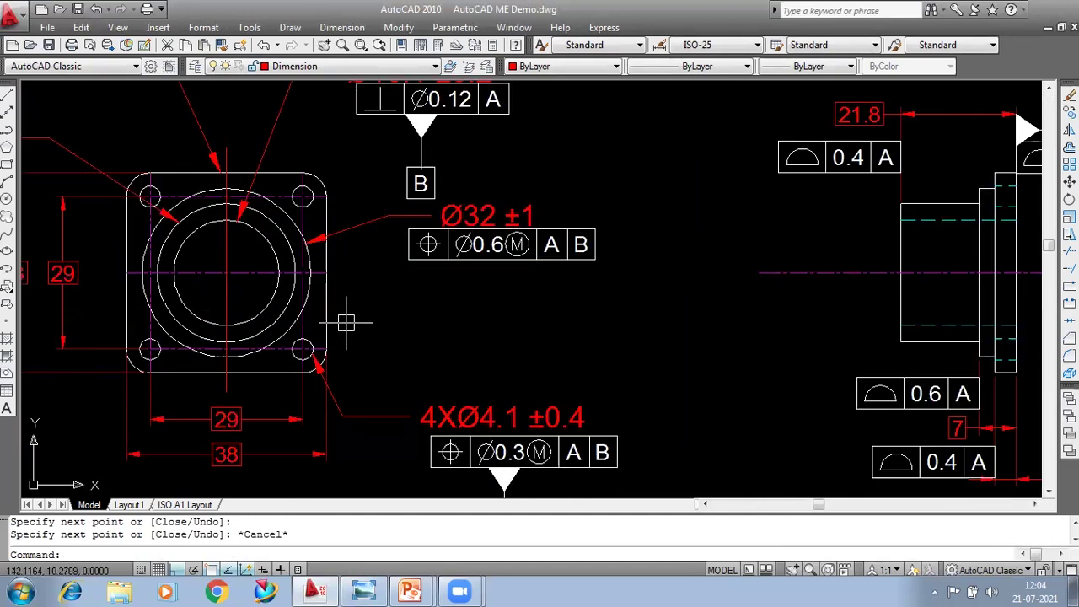
{"action": "scroll", "coordinate": [346, 323], "scroll_direction": "down", "scroll_amount": 2}
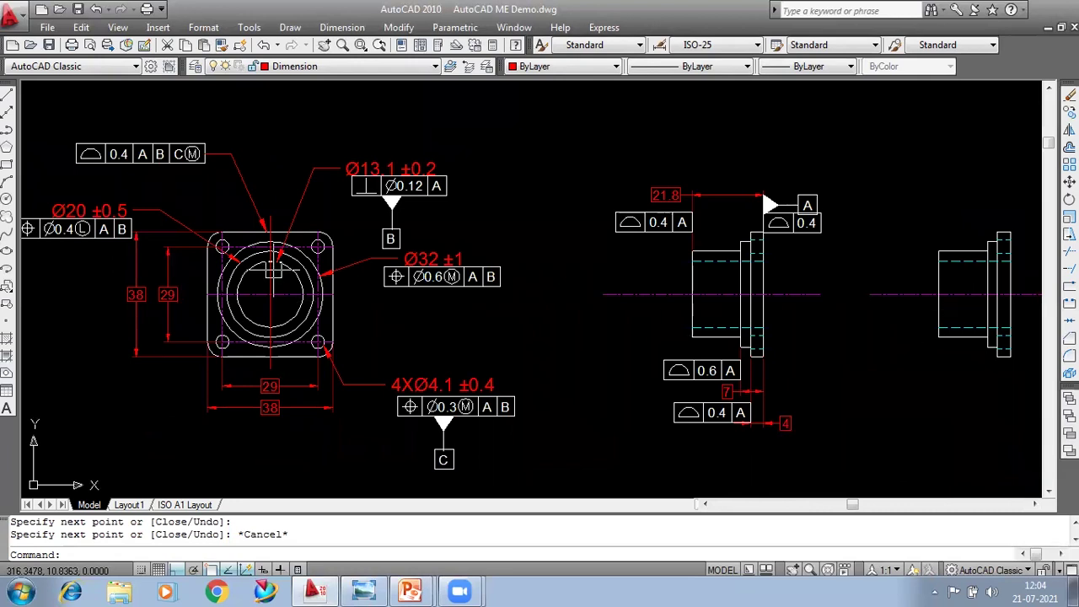
{"action": "middle_click_drag", "start_coordinate": [971, 287], "coordinate": [745, 331]}
{"action": "scroll", "coordinate": [745, 331], "scroll_direction": "up", "scroll_amount": 5}
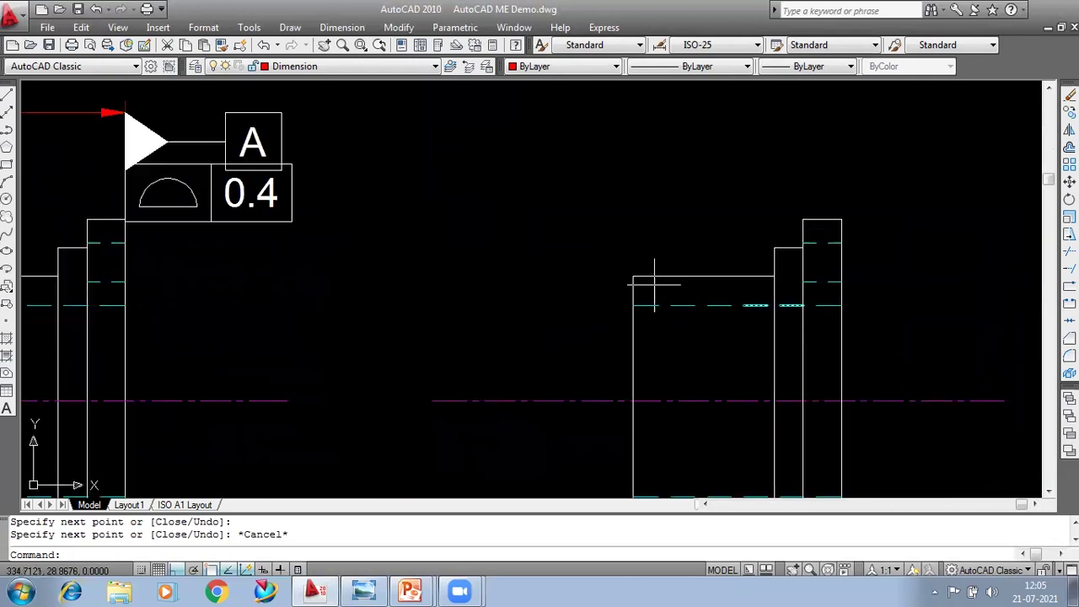
{"action": "type", "text": "h"}
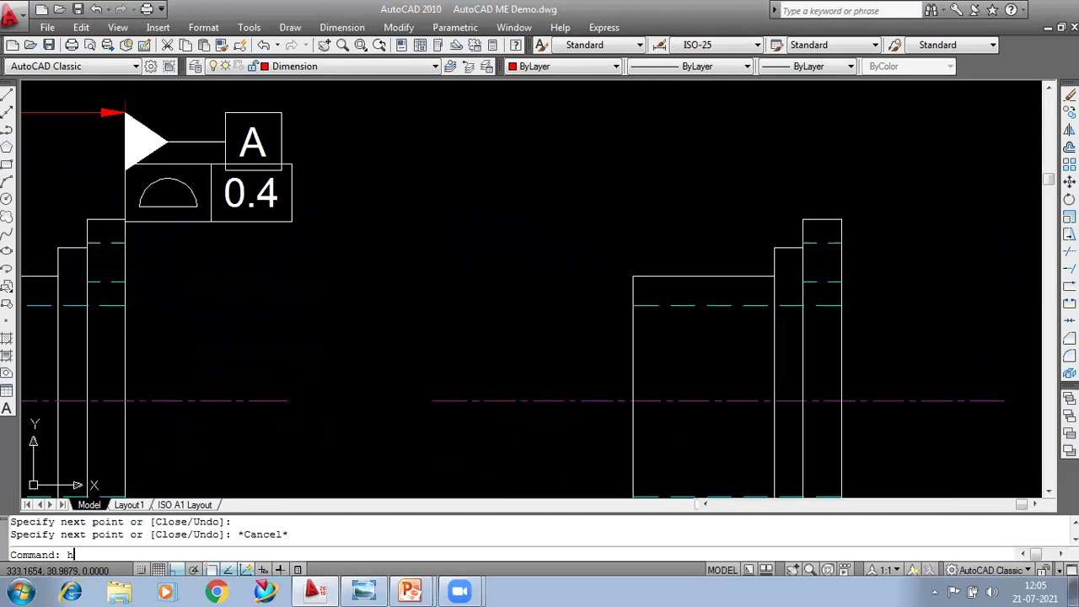
{"action": "key", "text": "Return"}
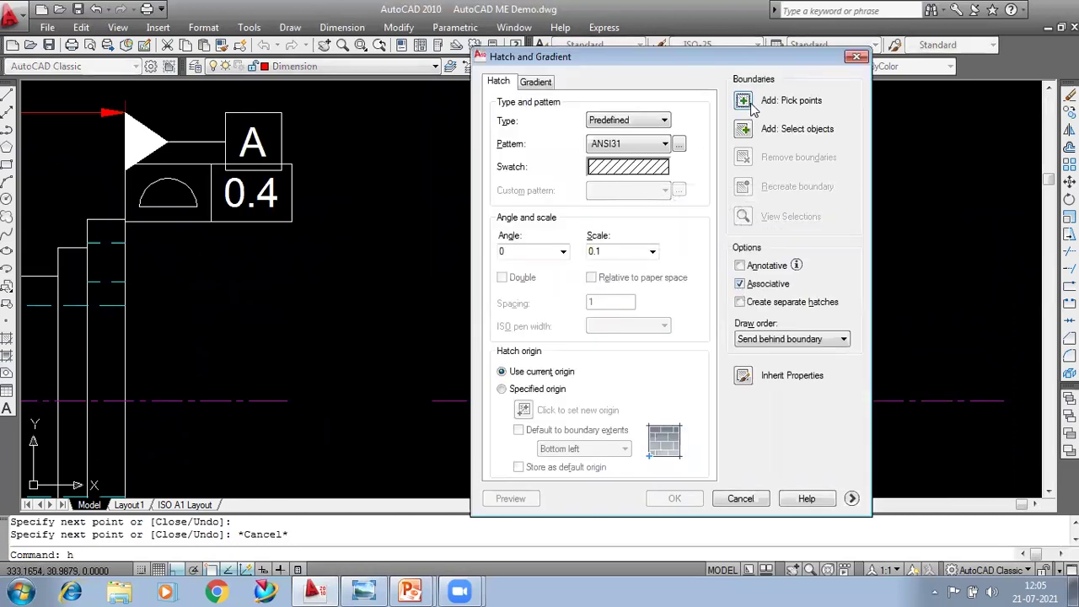
{"action": "left_click", "coordinate": [745, 107]}
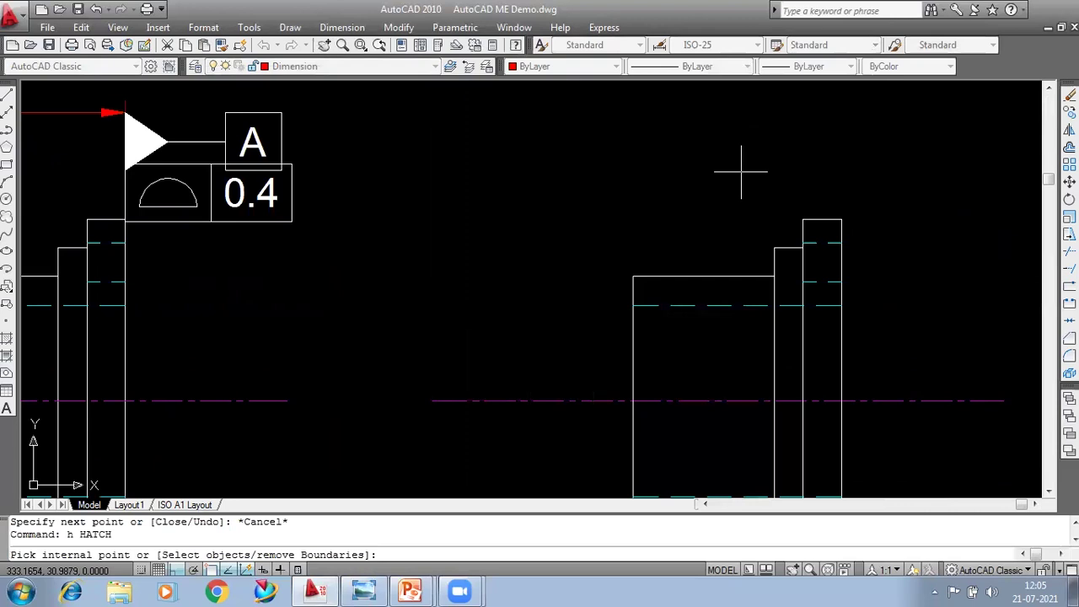
{"action": "left_click", "coordinate": [741, 291]}
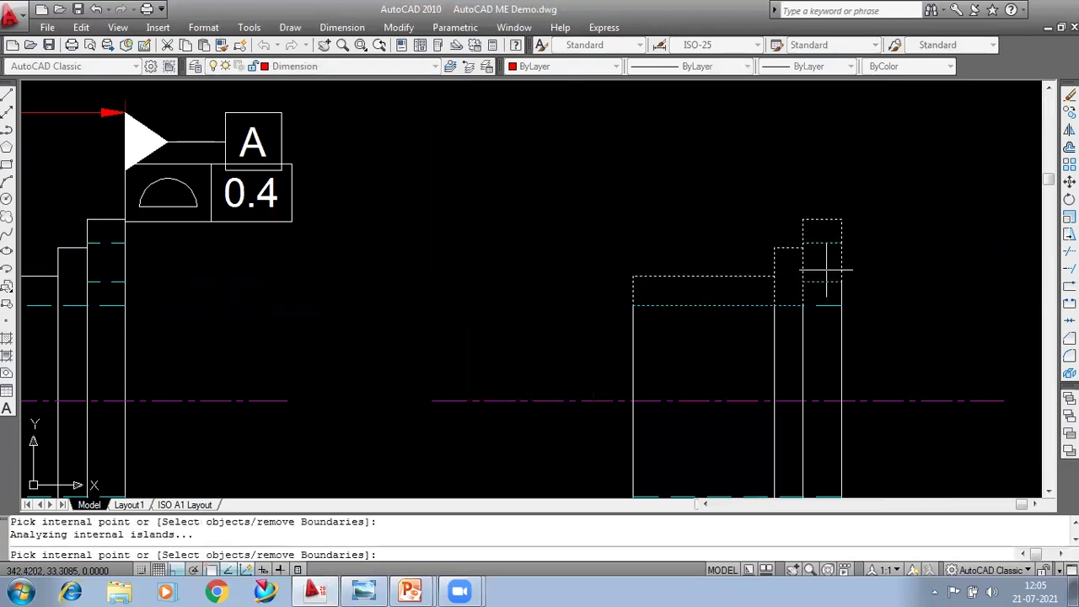
Step: Add the lower wall and narrow flange strip, preview the hatch, and close the dialog
{"action": "middle_click_drag", "start_coordinate": [826, 270], "coordinate": [781, 140]}
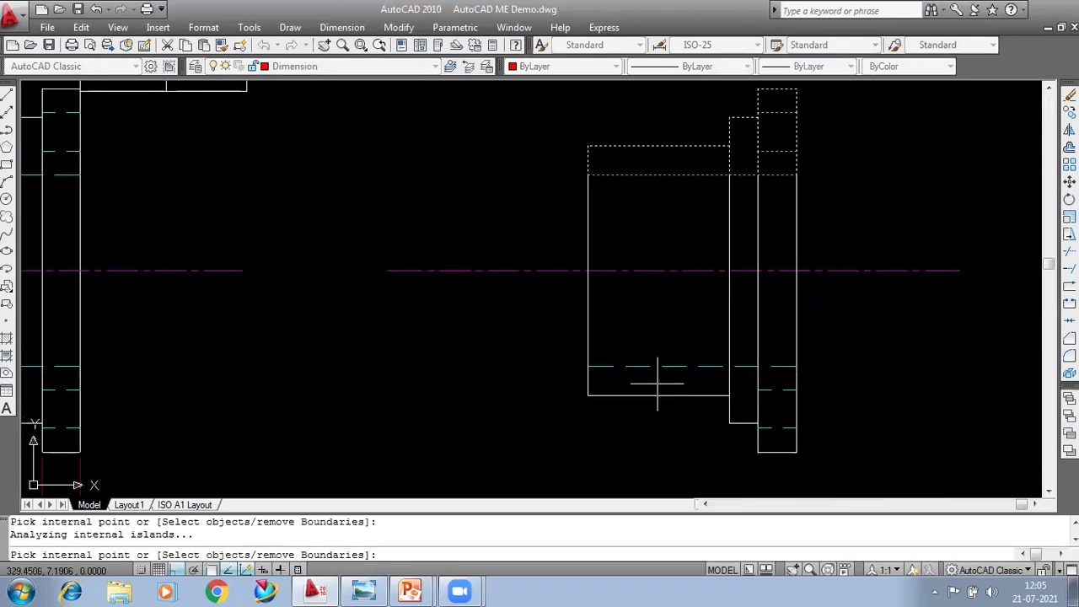
{"action": "left_click", "coordinate": [657, 383]}
{"action": "left_click", "coordinate": [742, 385]}
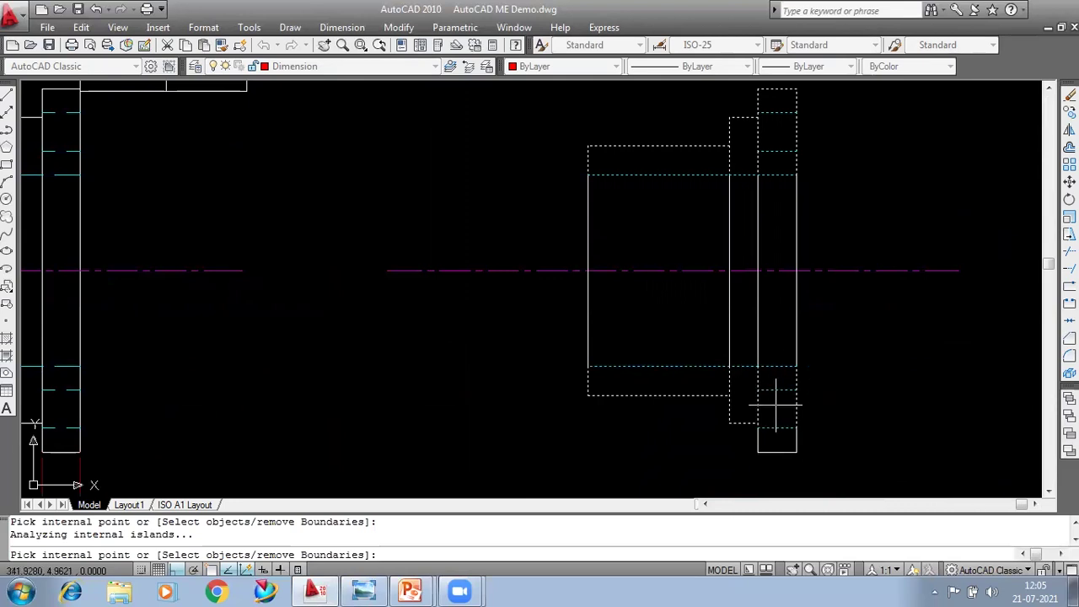
{"action": "key", "text": "Return"}
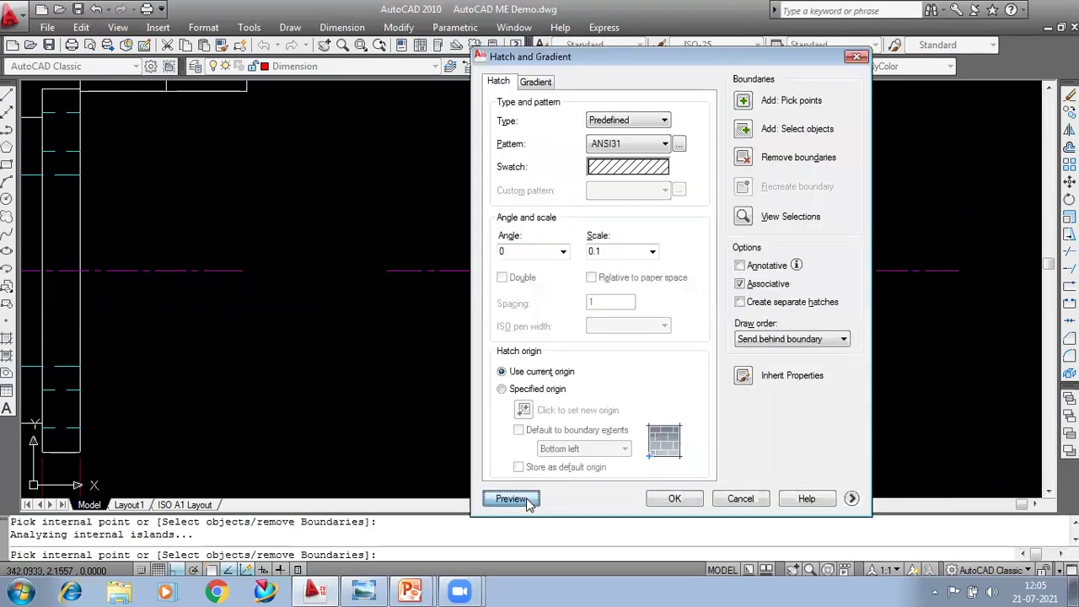
{"action": "left_click", "coordinate": [511, 498]}
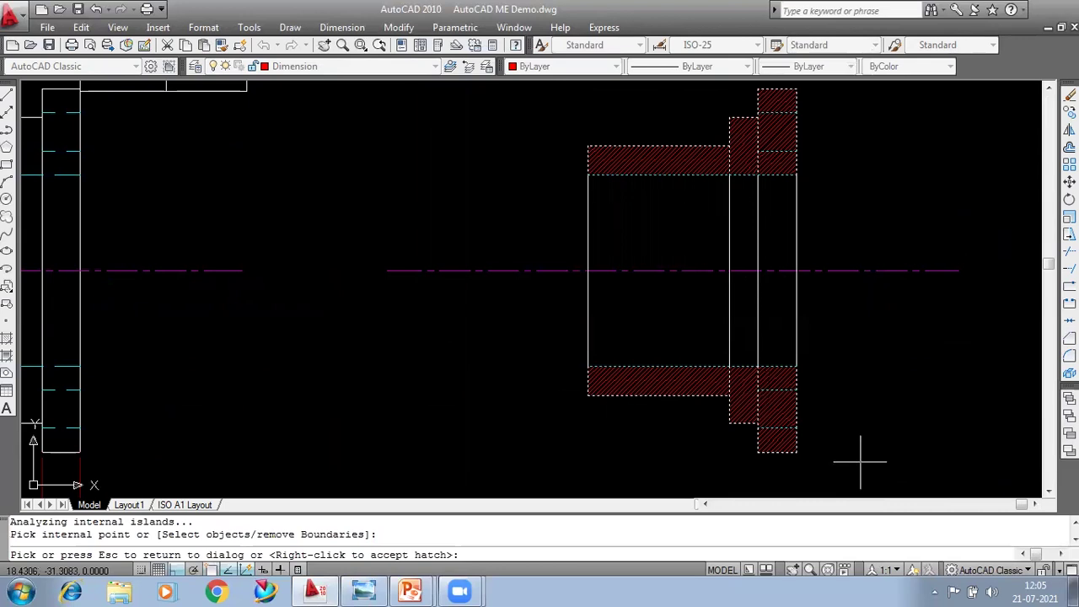
{"action": "key", "text": "Escape"}
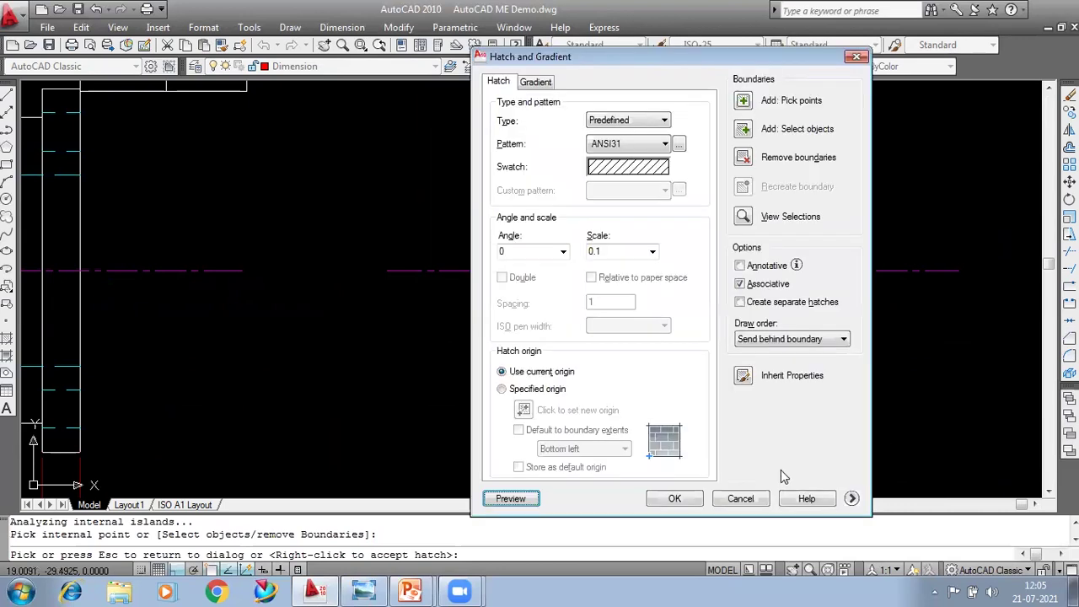
{"action": "left_click", "coordinate": [739, 499]}
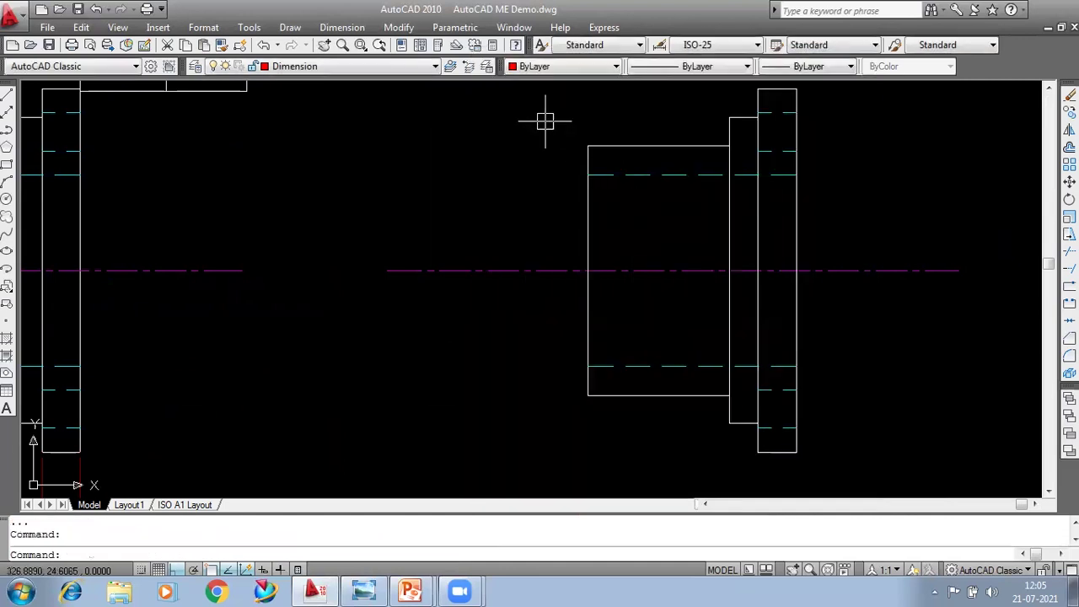
{"action": "scroll", "coordinate": [547, 118], "scroll_direction": "down", "scroll_amount": 2}
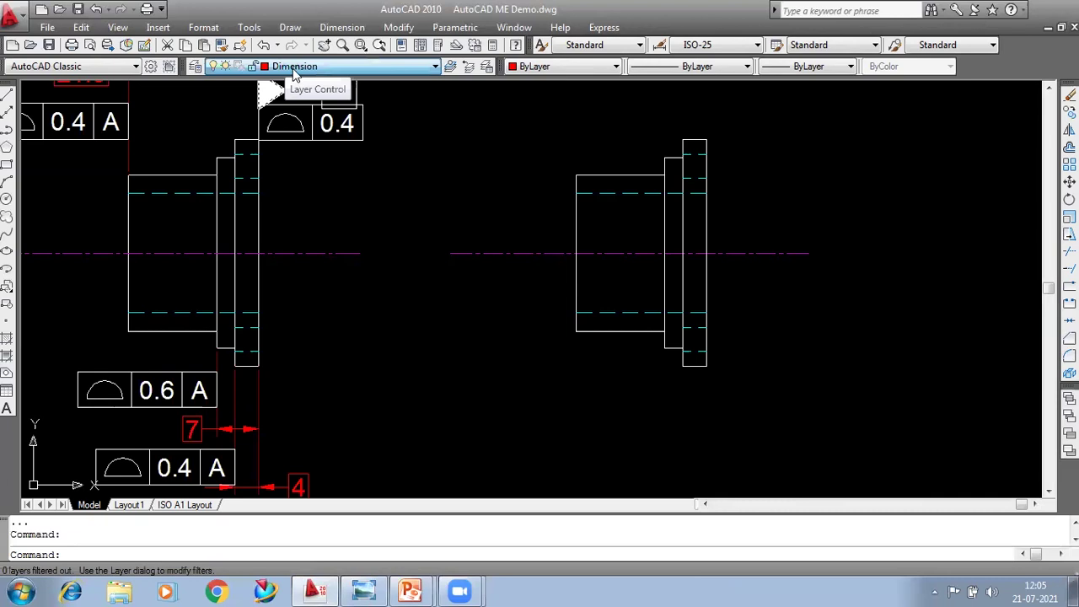
Step: Turn on the Section View layer and fix the pending side-view dimension in place
{"action": "left_click", "coordinate": [293, 68]}
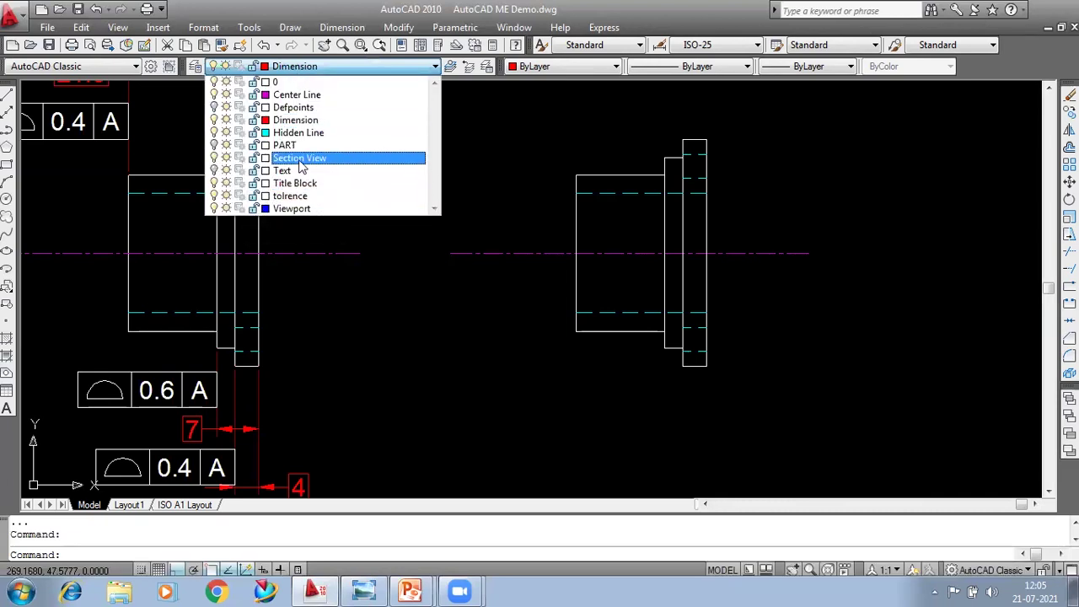
{"action": "left_click", "coordinate": [213, 157]}
{"action": "scroll", "coordinate": [856, 212], "scroll_direction": "down", "scroll_amount": 2}
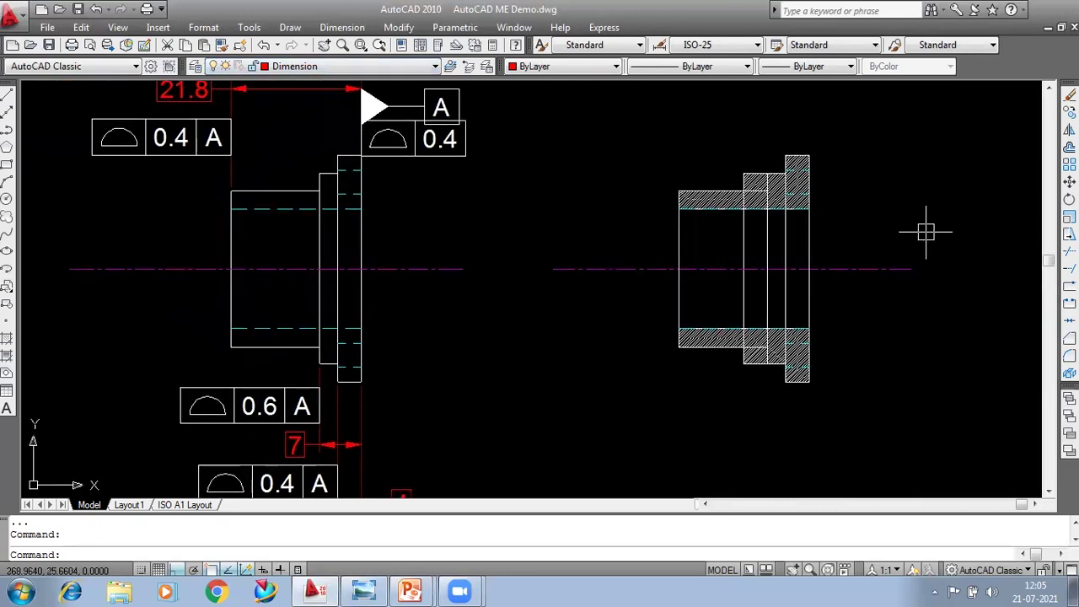
{"action": "scroll", "coordinate": [901, 241], "scroll_direction": "down", "scroll_amount": 1}
{"action": "scroll", "coordinate": [882, 294], "scroll_direction": "up", "scroll_amount": 1}
{"action": "scroll", "coordinate": [751, 294], "scroll_direction": "down", "scroll_amount": 1}
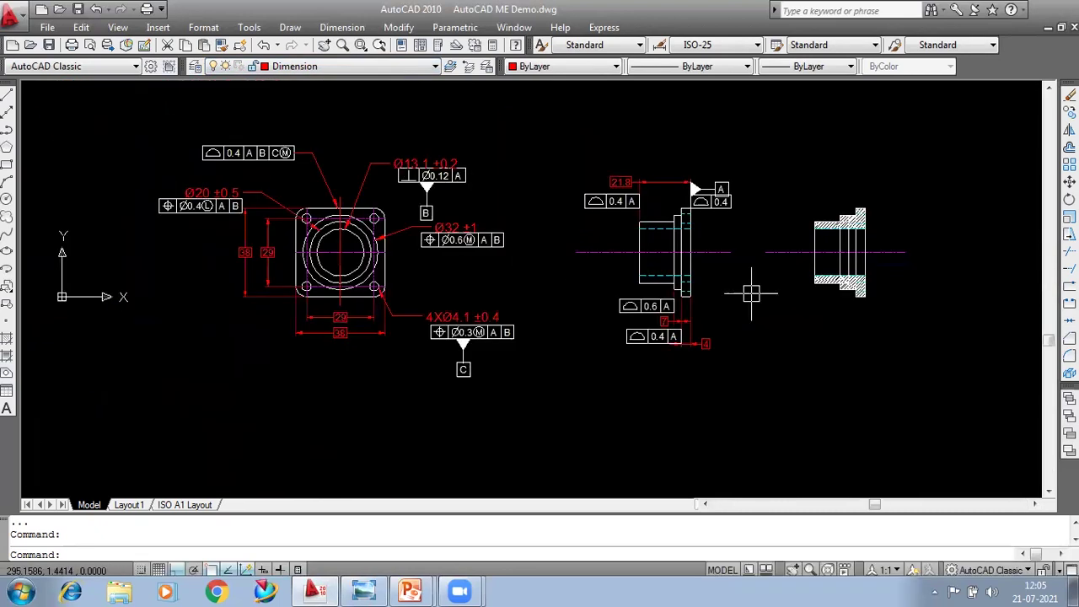
{"action": "left_click", "coordinate": [320, 317]}
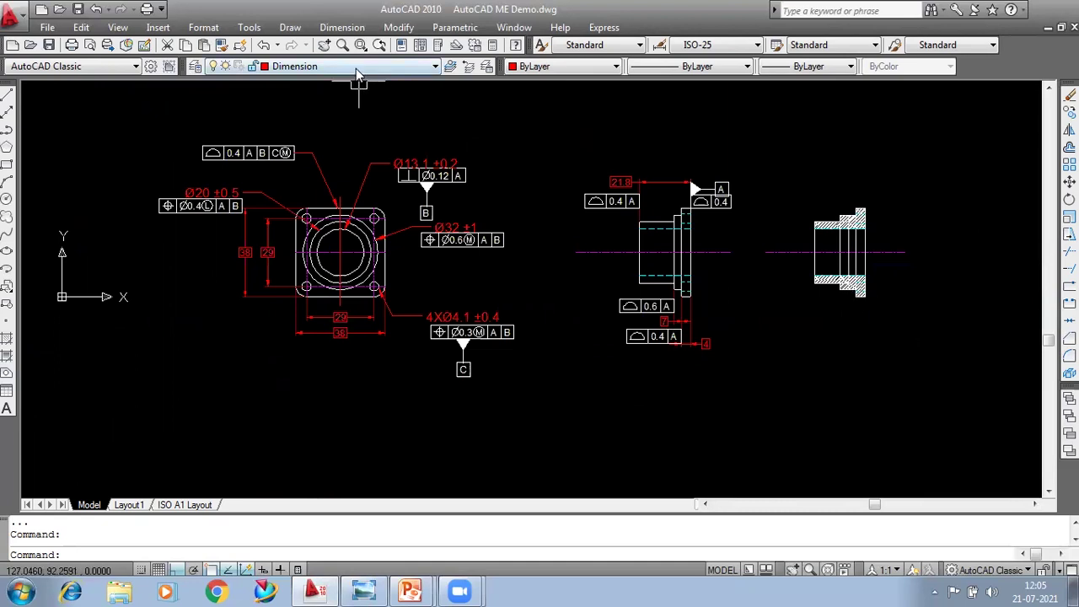
Step: Check the Draw menu and keep Dimension as the current layer for the view labels
{"action": "left_click", "coordinate": [289, 28]}
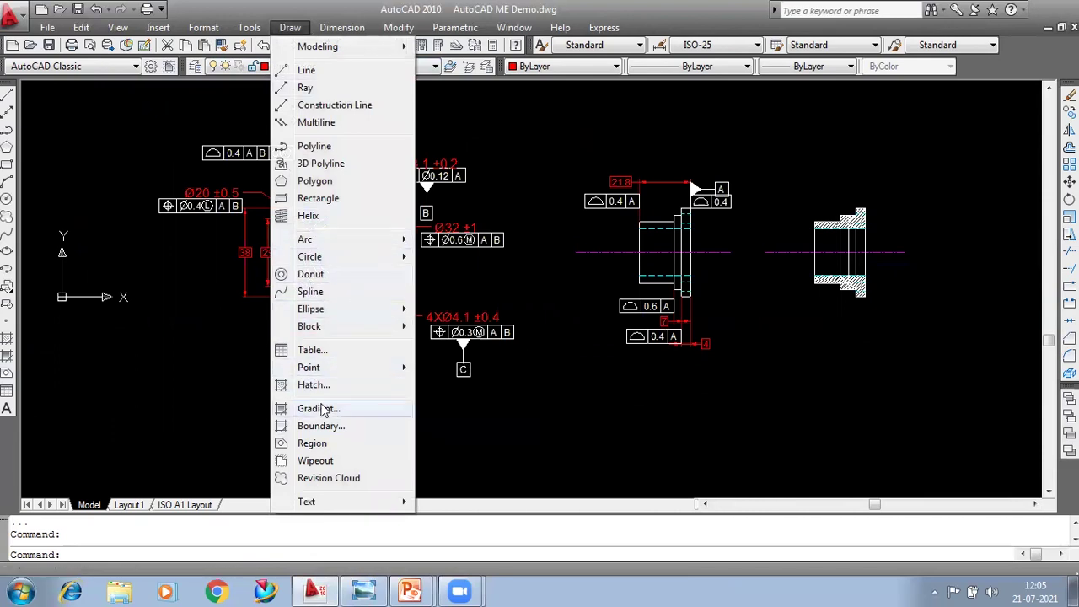
{"action": "mouse_move", "coordinate": [308, 366]}
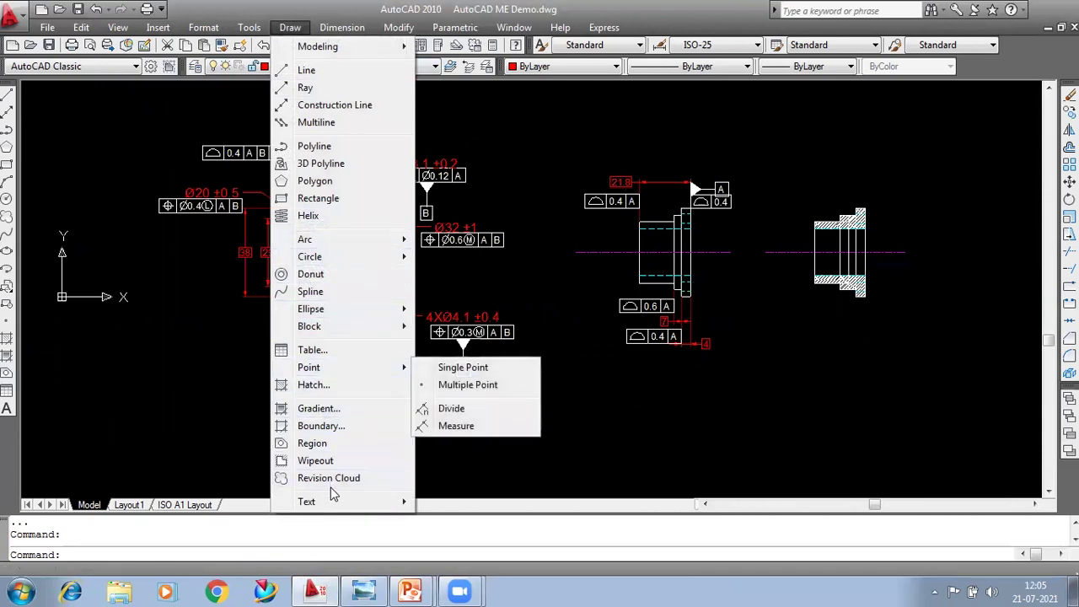
{"action": "mouse_move", "coordinate": [307, 501]}
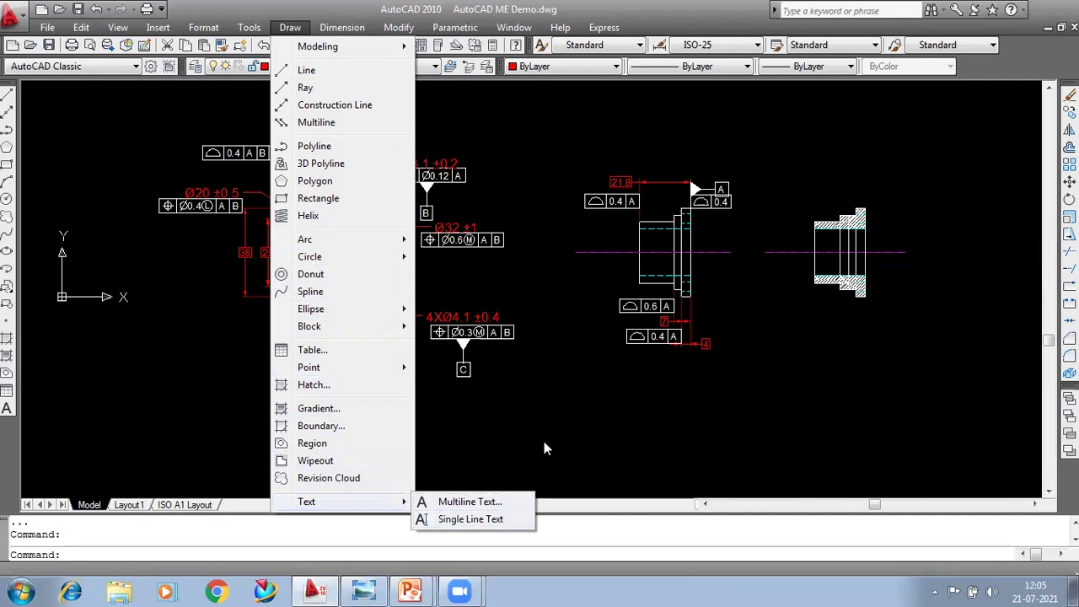
{"action": "left_click", "coordinate": [544, 441]}
{"action": "left_click", "coordinate": [309, 67]}
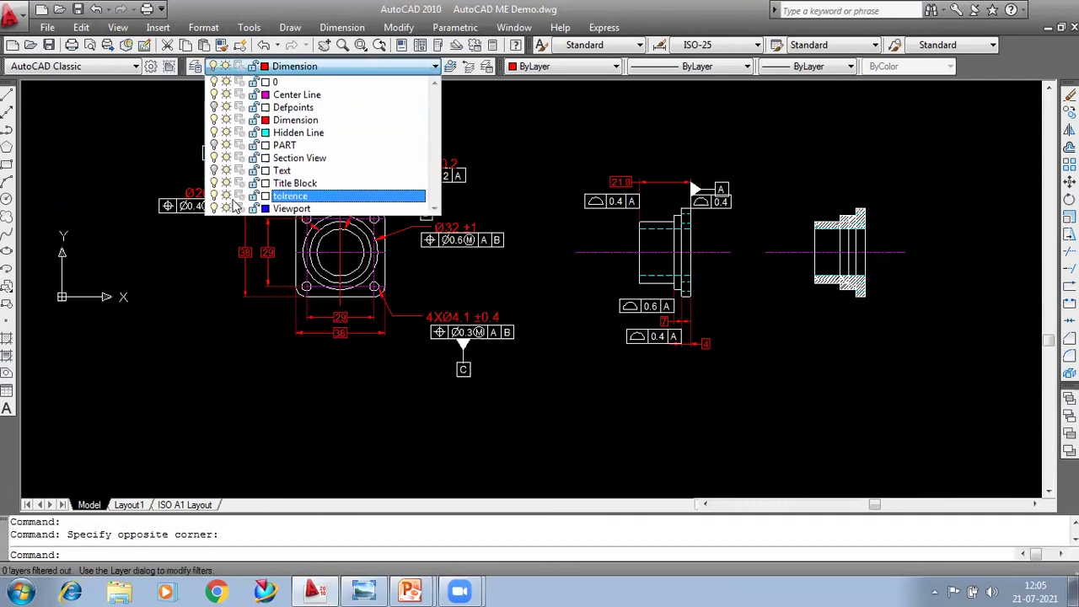
{"action": "left_click", "coordinate": [184, 356]}
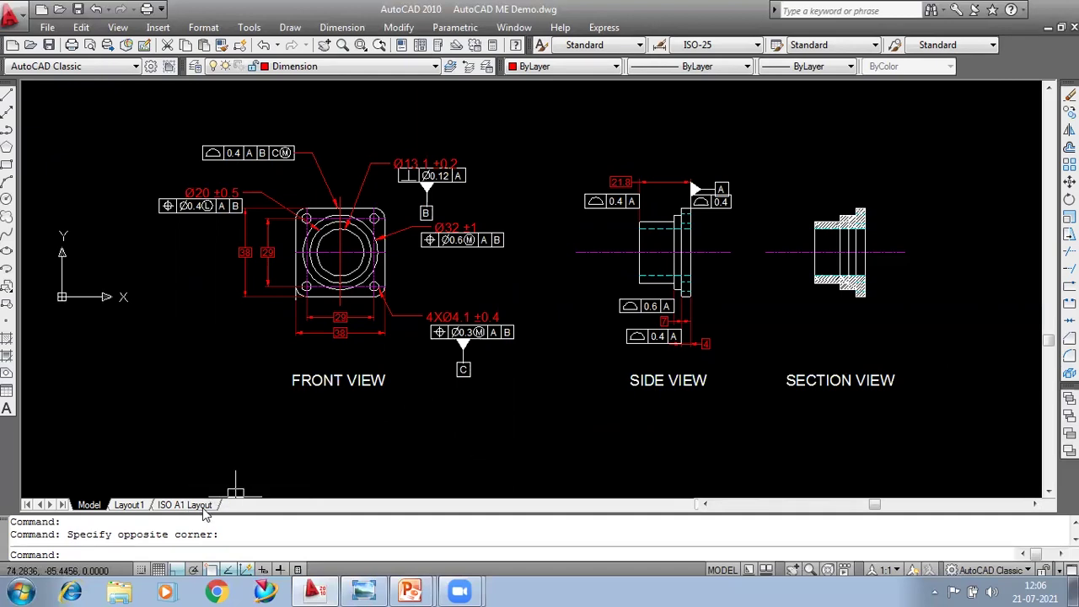
Step: Create an MV viewport spanning the ISO A1 layout's drawing area
{"action": "left_click", "coordinate": [189, 504]}
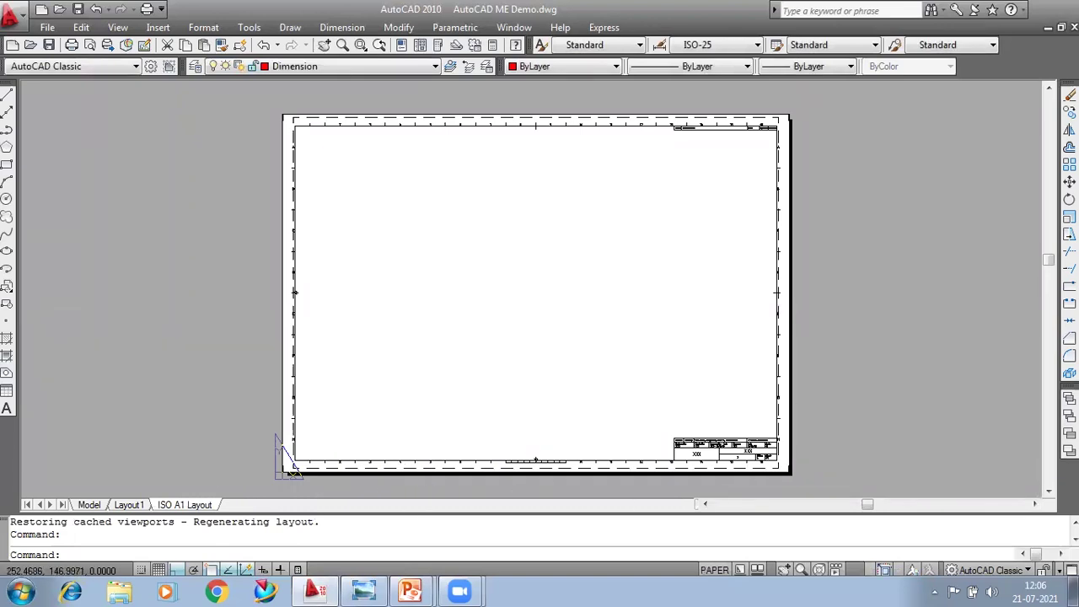
{"action": "left_click", "coordinate": [88, 504]}
{"action": "left_click", "coordinate": [190, 505]}
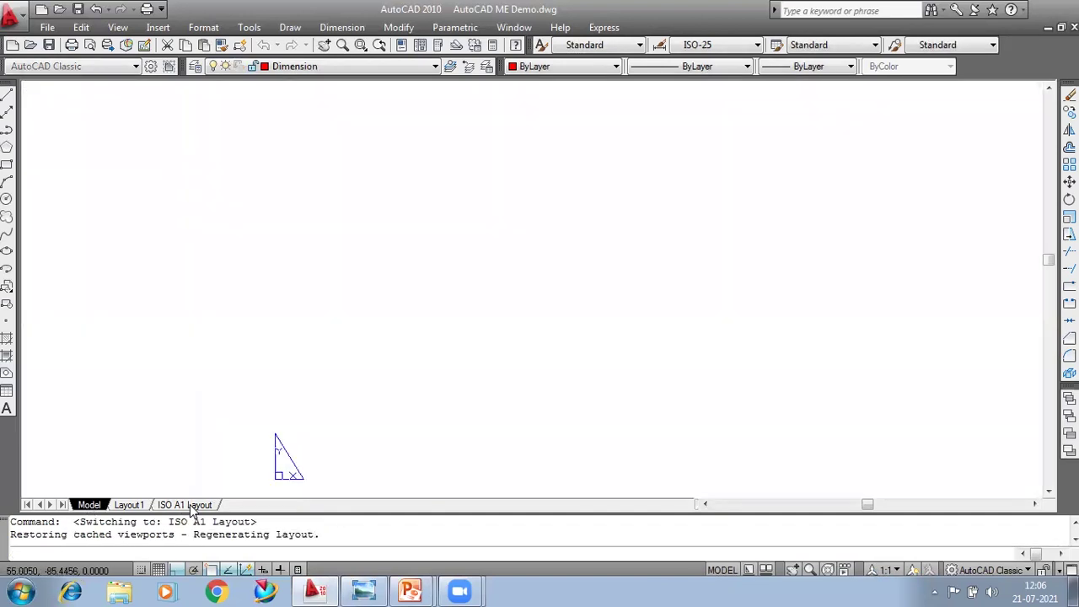
{"action": "type", "text": "mv"}
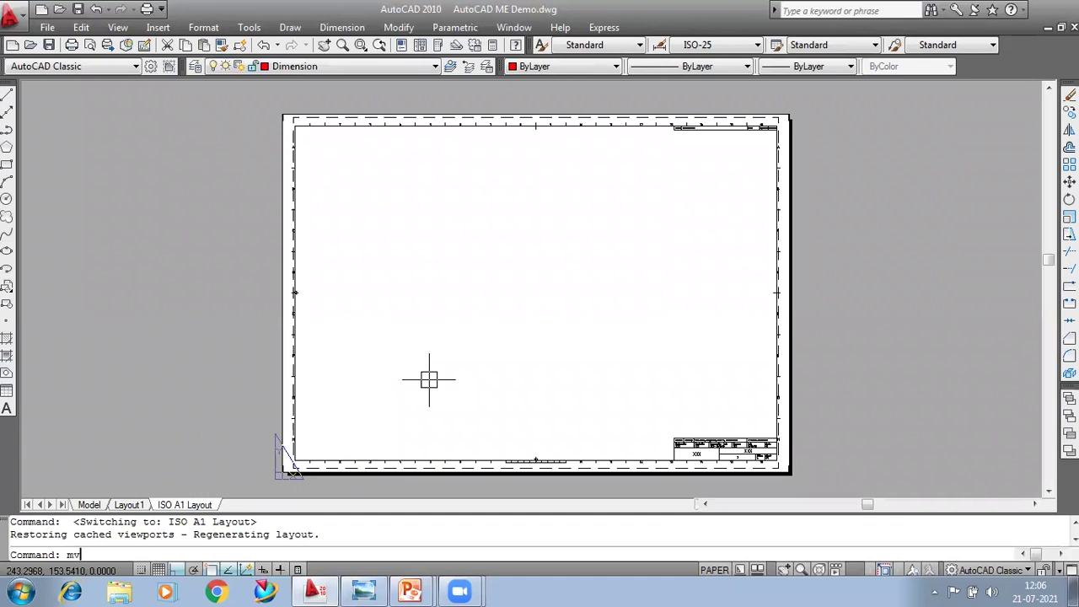
{"action": "key", "text": "Return"}
{"action": "left_click", "coordinate": [673, 462]}
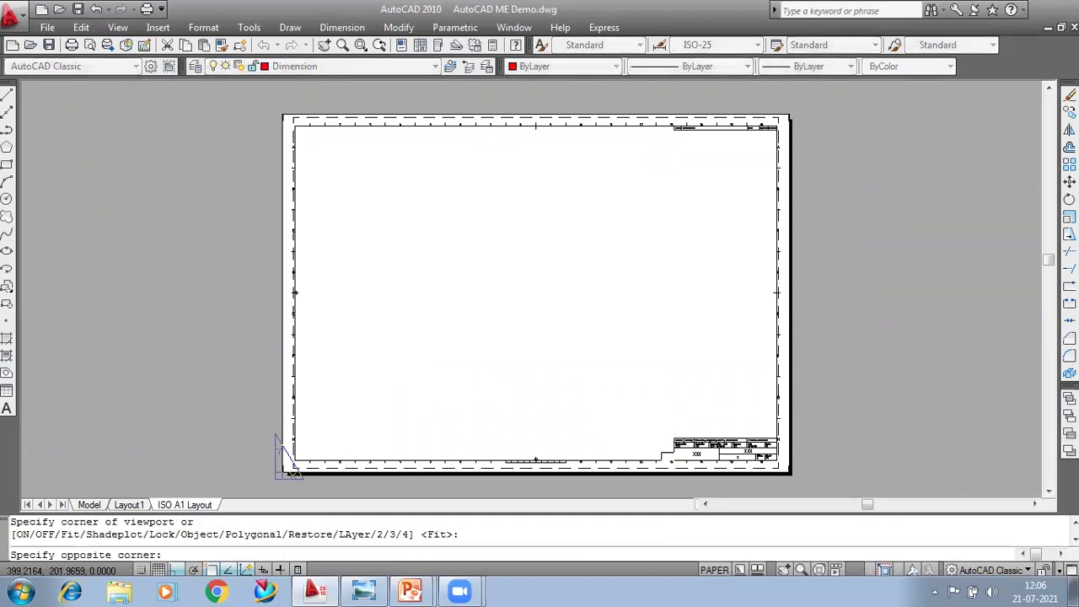
{"action": "left_click", "coordinate": [293, 124]}
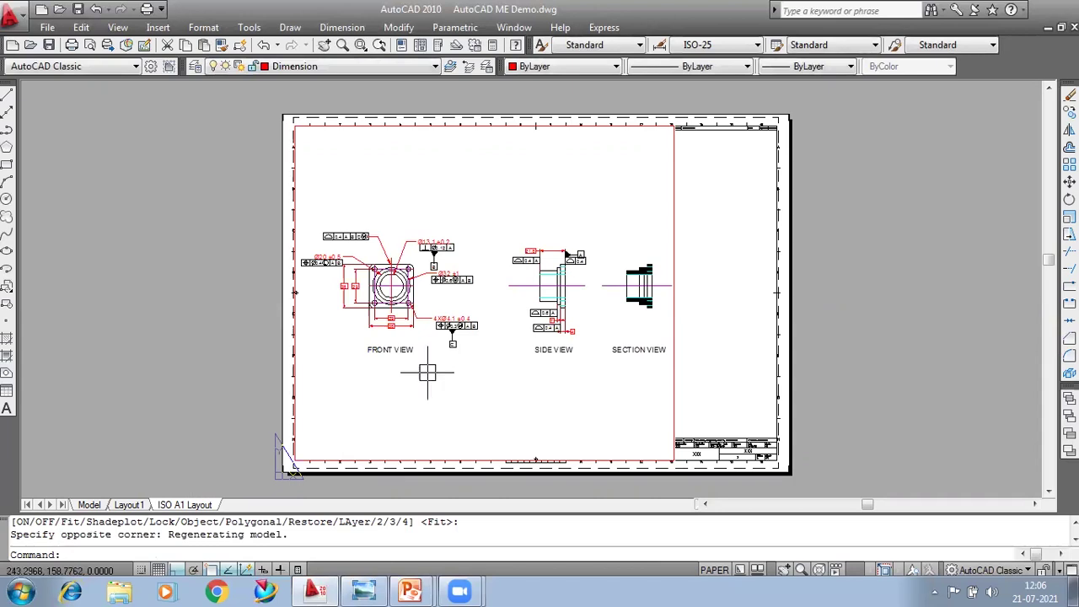
{"action": "scroll", "coordinate": [424, 374], "scroll_direction": "up", "scroll_amount": 3}
{"action": "scroll", "coordinate": [432, 388], "scroll_direction": "down", "scroll_amount": 3}
{"action": "scroll", "coordinate": [354, 263], "scroll_direction": "up", "scroll_amount": 3}
{"action": "scroll", "coordinate": [455, 294], "scroll_direction": "up", "scroll_amount": 1}
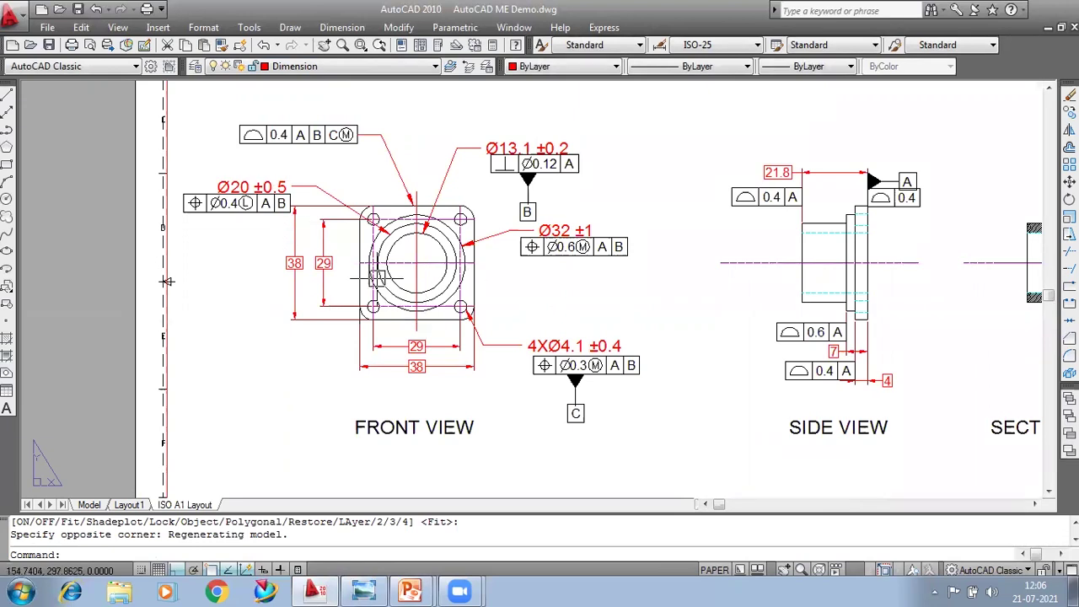
{"action": "scroll", "coordinate": [382, 275], "scroll_direction": "up", "scroll_amount": 2}
{"action": "scroll", "coordinate": [411, 354], "scroll_direction": "down", "scroll_amount": 3}
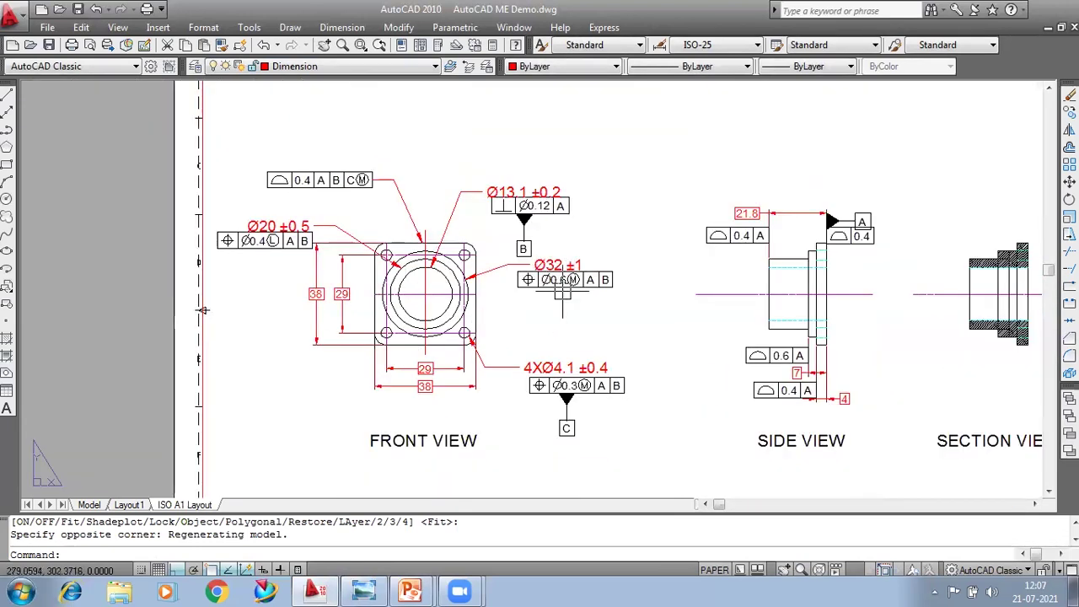
{"action": "mouse_move", "coordinate": [655, 429]}
{"action": "middle_mouse_down"}
{"action": "mouse_move", "coordinate": [549, 408]}
{"action": "mouse_move", "coordinate": [375, 402]}
{"action": "middle_mouse_up"}
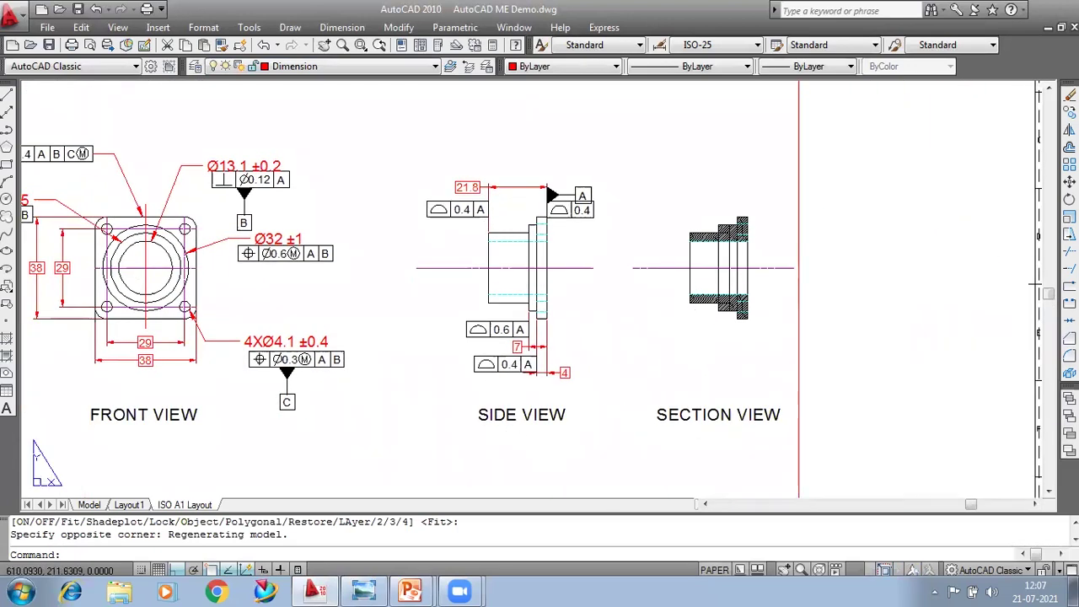
{"action": "scroll", "coordinate": [759, 387], "scroll_direction": "down", "scroll_amount": 3}
{"action": "scroll", "coordinate": [637, 347], "scroll_direction": "down", "scroll_amount": 3}
{"action": "scroll", "coordinate": [666, 358], "scroll_direction": "up", "scroll_amount": 1}
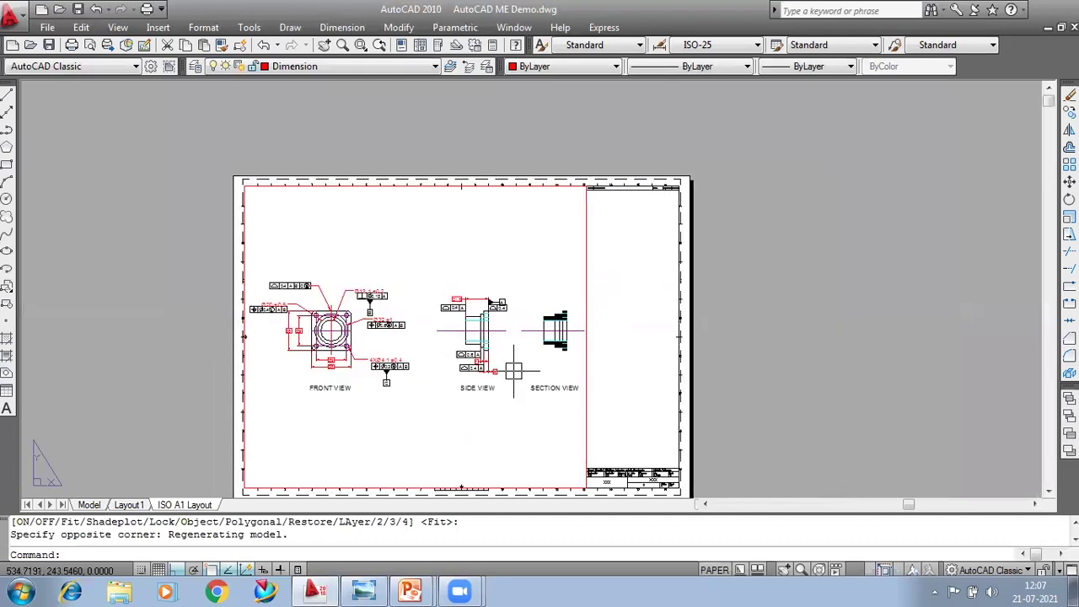
{"action": "scroll", "coordinate": [514, 366], "scroll_direction": "up", "scroll_amount": 1}
{"action": "scroll", "coordinate": [429, 354], "scroll_direction": "up", "scroll_amount": 1}
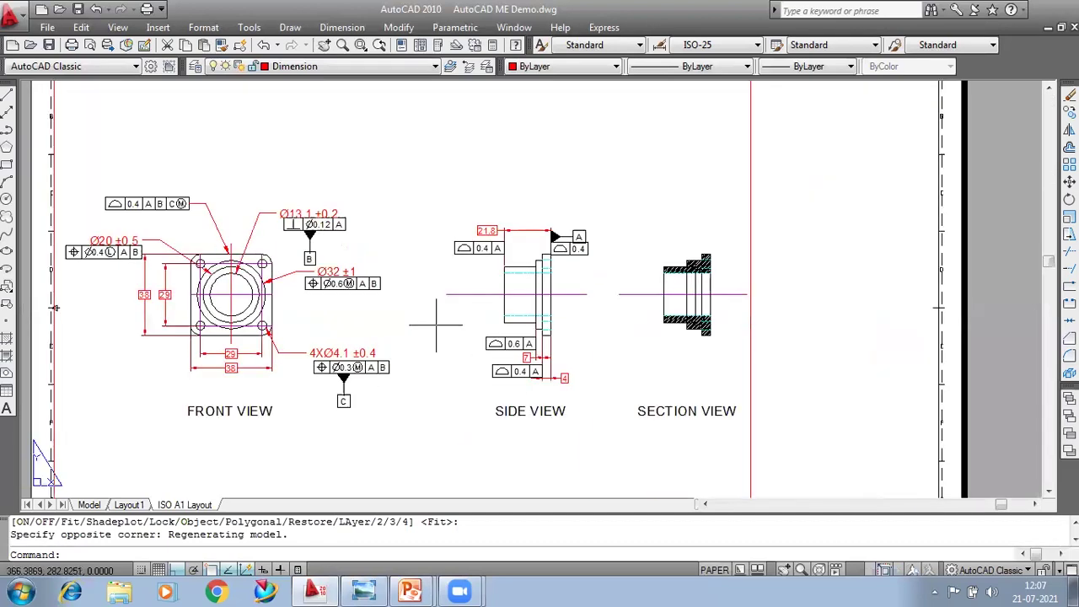
{"action": "scroll", "coordinate": [432, 371], "scroll_direction": "up", "scroll_amount": 2}
{"action": "scroll", "coordinate": [548, 330], "scroll_direction": "down", "scroll_amount": 2}
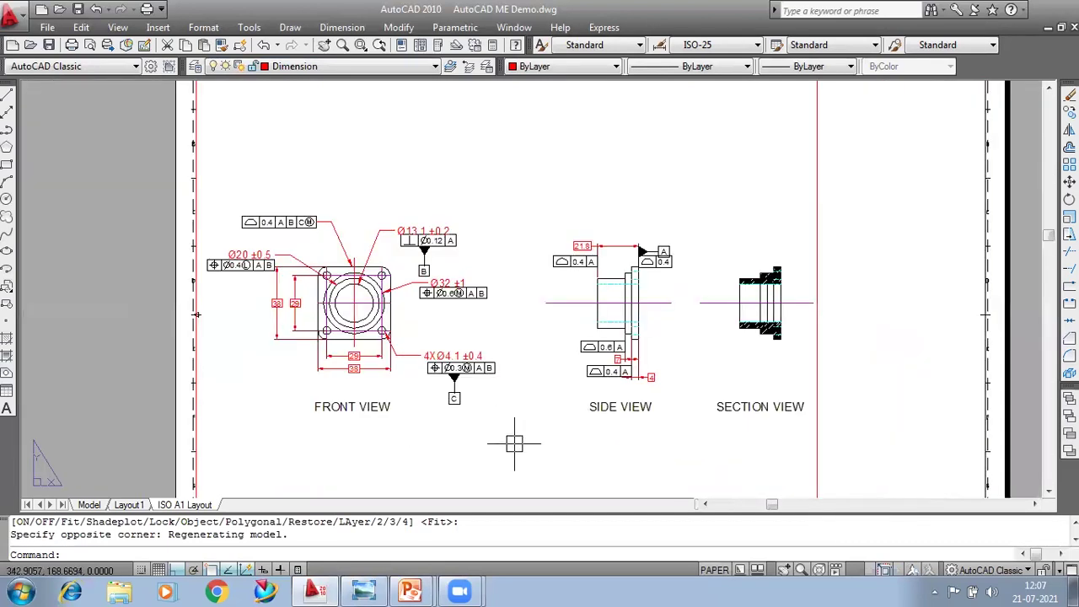
{"action": "scroll", "coordinate": [494, 405], "scroll_direction": "down", "scroll_amount": 2}
{"action": "middle_click_drag", "start_coordinate": [496, 388], "coordinate": [446, 364]}
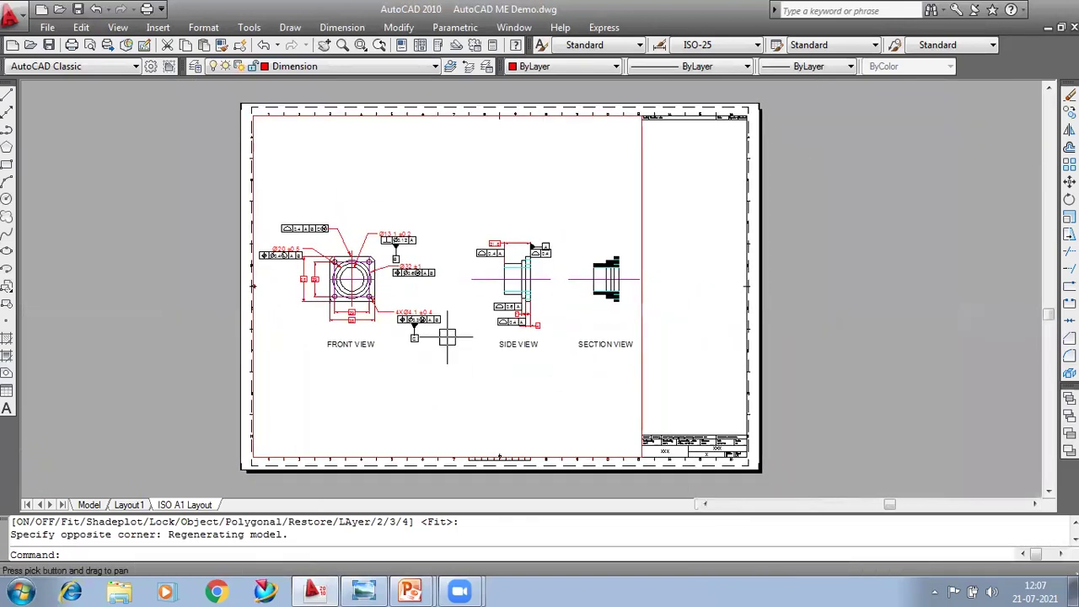
{"action": "scroll", "coordinate": [447, 253], "scroll_direction": "up", "scroll_amount": 1}
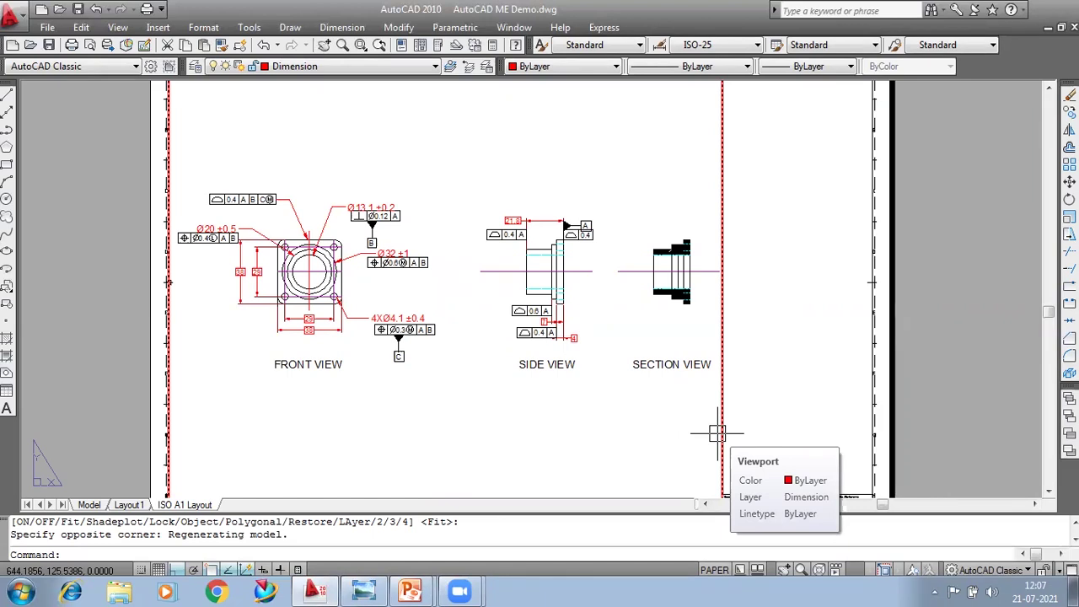
{"action": "middle_click_drag", "start_coordinate": [443, 304], "coordinate": [491, 315]}
{"action": "scroll", "coordinate": [466, 309], "scroll_direction": "up", "scroll_amount": 2}
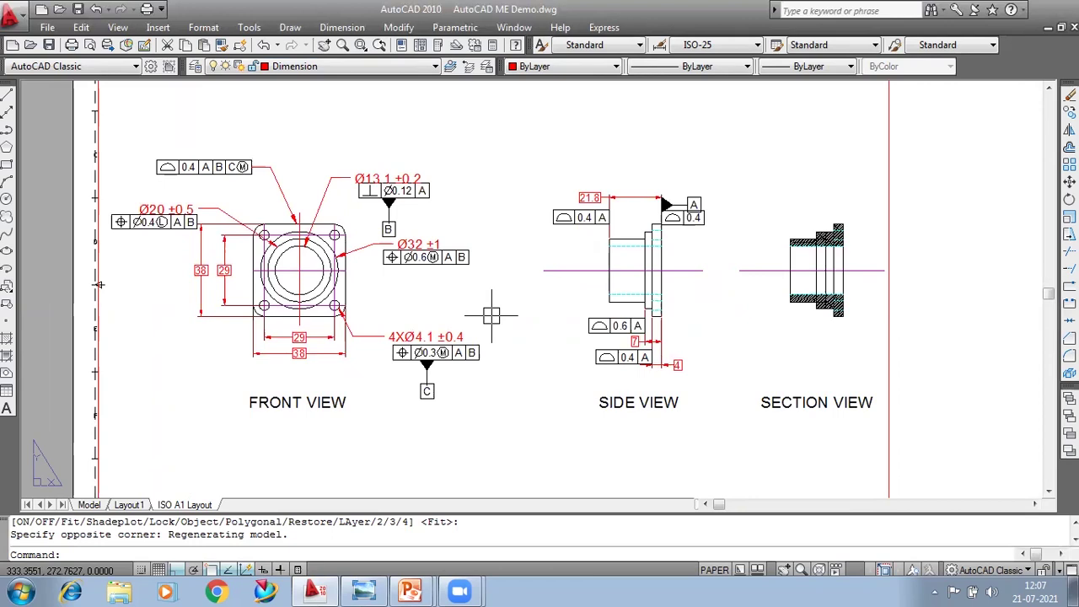
{"action": "scroll", "coordinate": [489, 243], "scroll_direction": "down", "scroll_amount": 2}
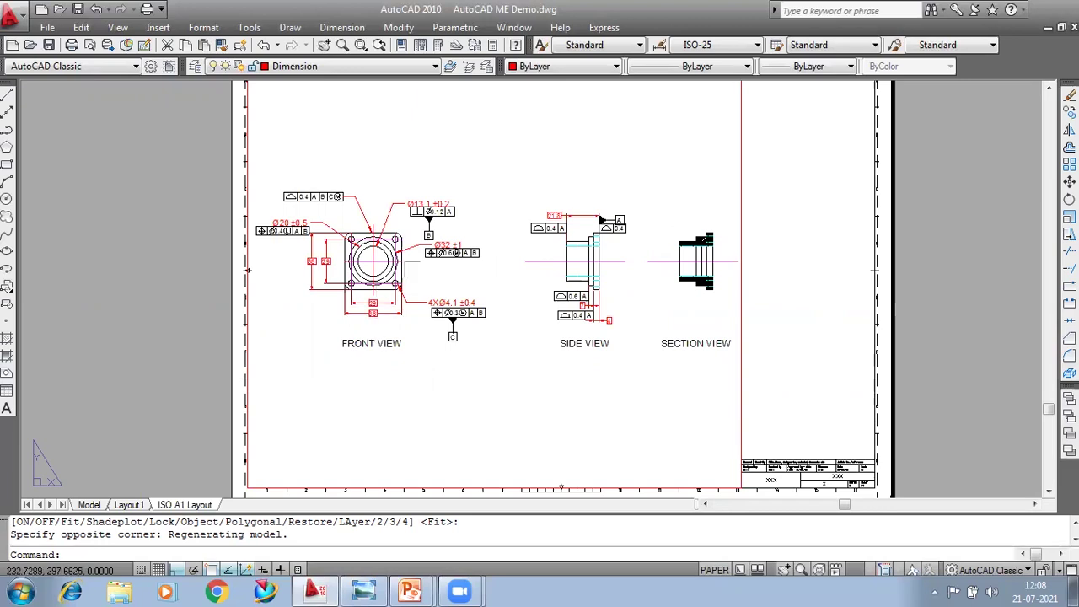
{"action": "scroll", "coordinate": [429, 273], "scroll_direction": "up", "scroll_amount": 2}
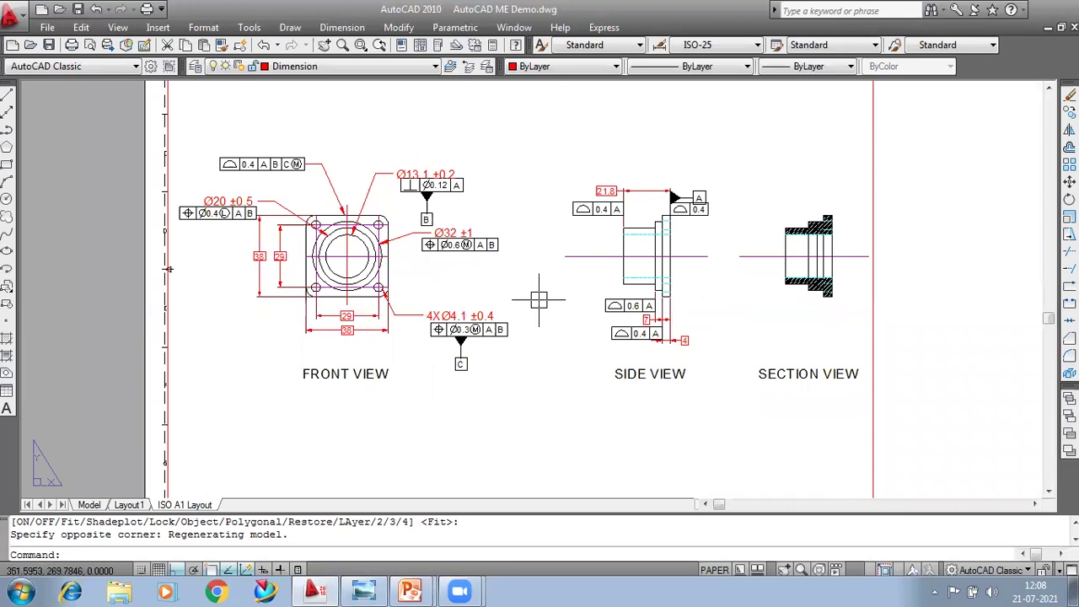
{"action": "scroll", "coordinate": [479, 346], "scroll_direction": "up", "scroll_amount": 2}
{"action": "scroll", "coordinate": [478, 345], "scroll_direction": "up", "scroll_amount": 1}
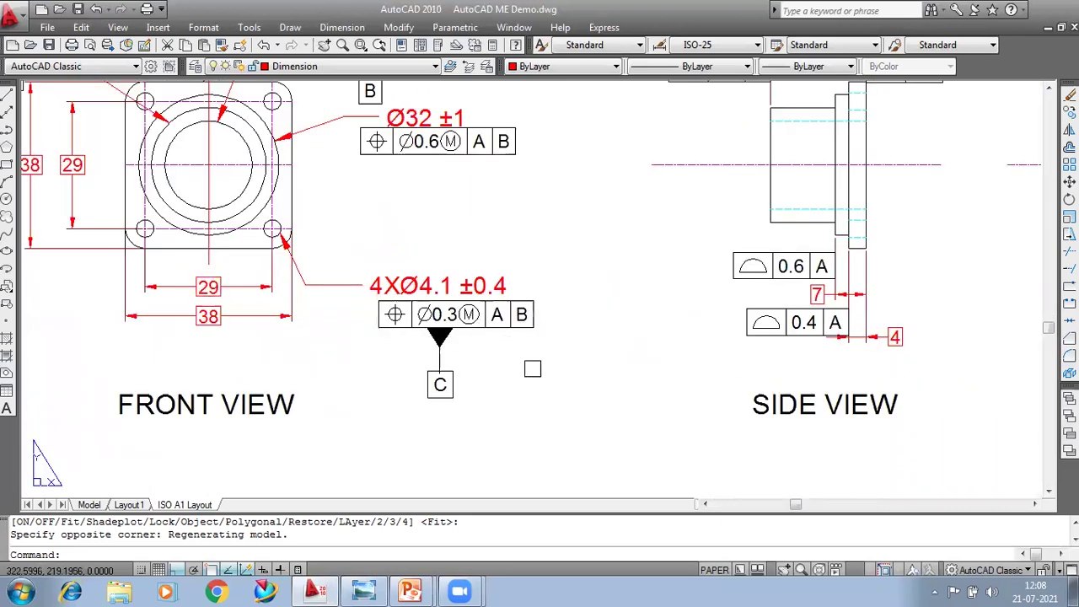
{"action": "scroll", "coordinate": [529, 358], "scroll_direction": "down", "scroll_amount": 2}
{"action": "middle_click_drag", "start_coordinate": [568, 279], "coordinate": [545, 283]}
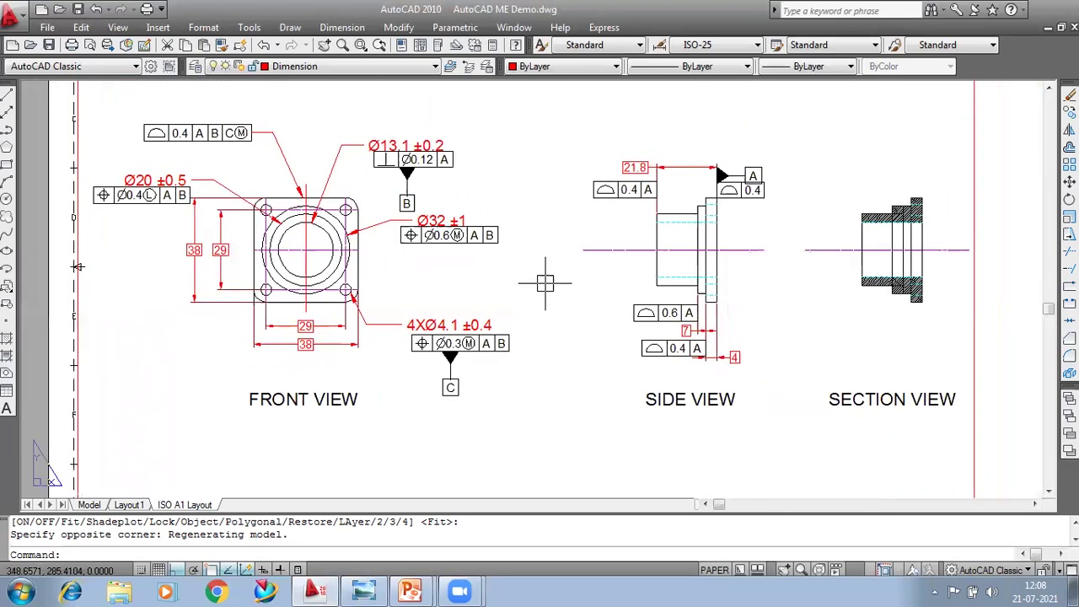